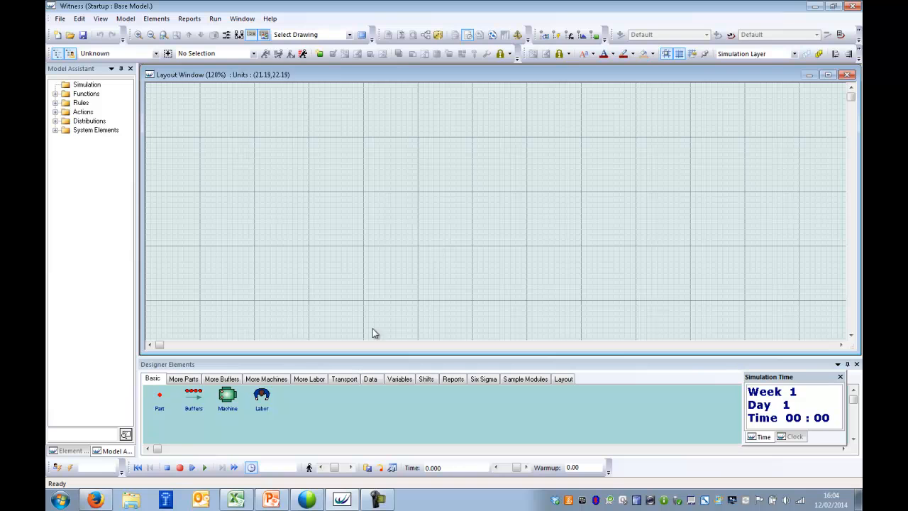
Switch to Excel and review the 15-minute call handling staff and call volume tables in Demo1.xlsx.
{"action": "left_click", "coordinate": [237, 499]}
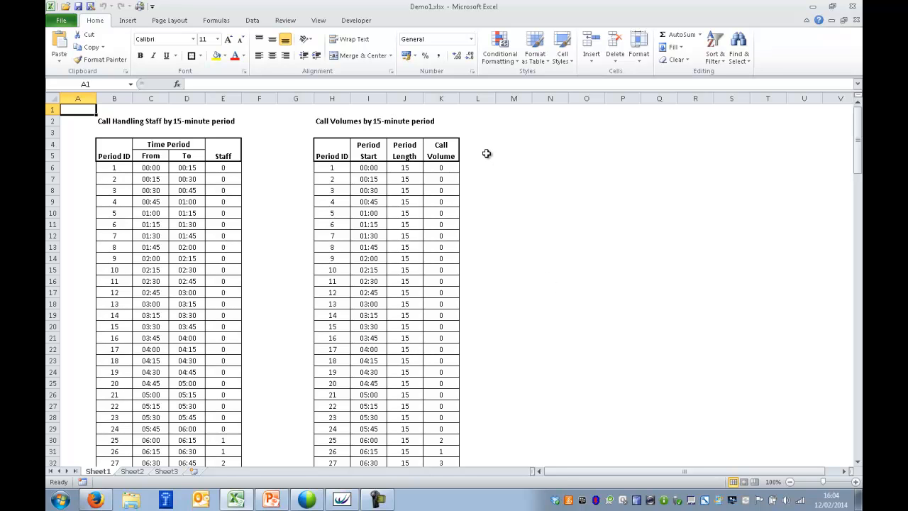
{"action": "scroll", "coordinate": [523, 213], "scroll_direction": "down", "scroll_amount": 8}
{"action": "scroll", "coordinate": [525, 249], "scroll_direction": "down", "scroll_amount": 20}
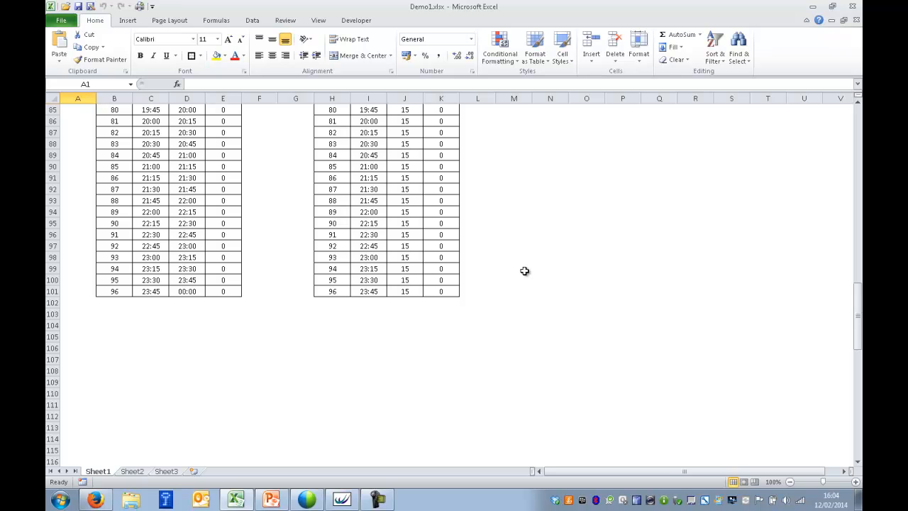
{"action": "scroll", "coordinate": [525, 271], "scroll_direction": "up", "scroll_amount": 20}
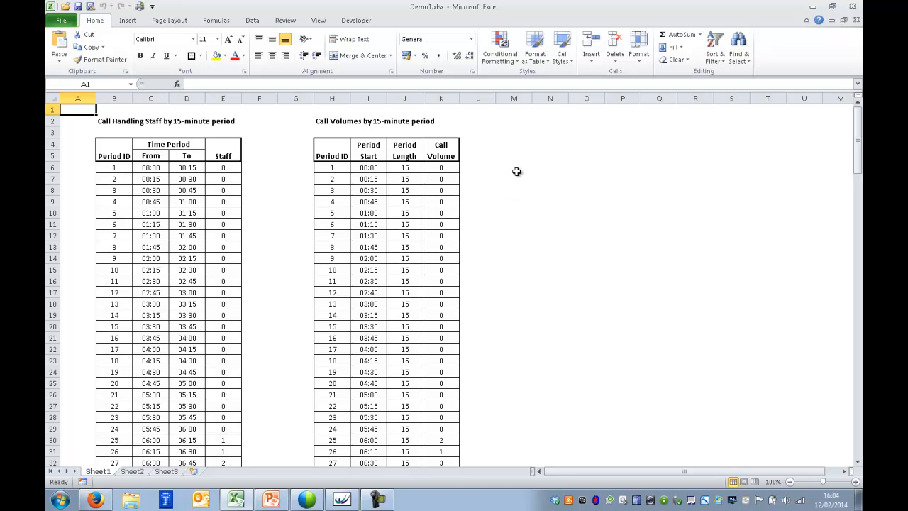
Switch back to Witness and place a basic part, a buffer and a machine from left to right in the layout.
{"action": "left_click", "coordinate": [341, 500]}
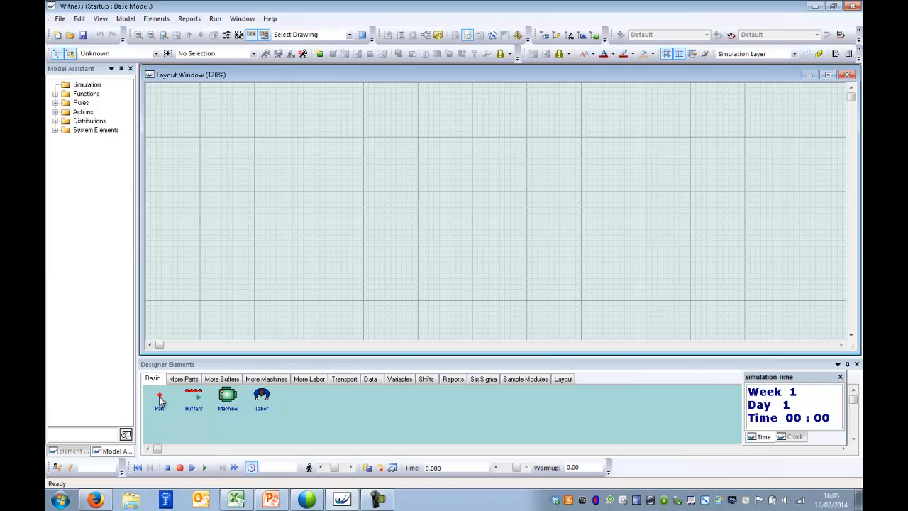
{"action": "left_click_drag", "start_coordinate": [161, 401], "coordinate": [223, 133]}
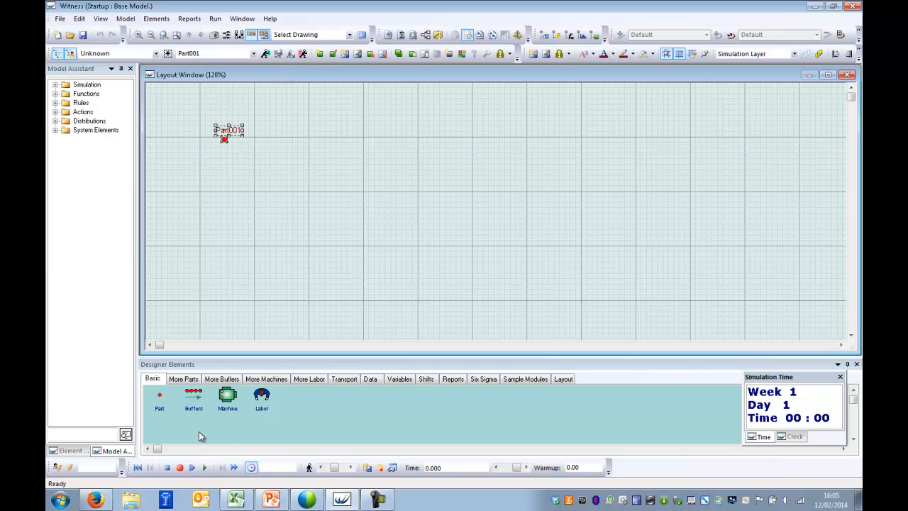
{"action": "left_click_drag", "start_coordinate": [198, 400], "coordinate": [334, 176]}
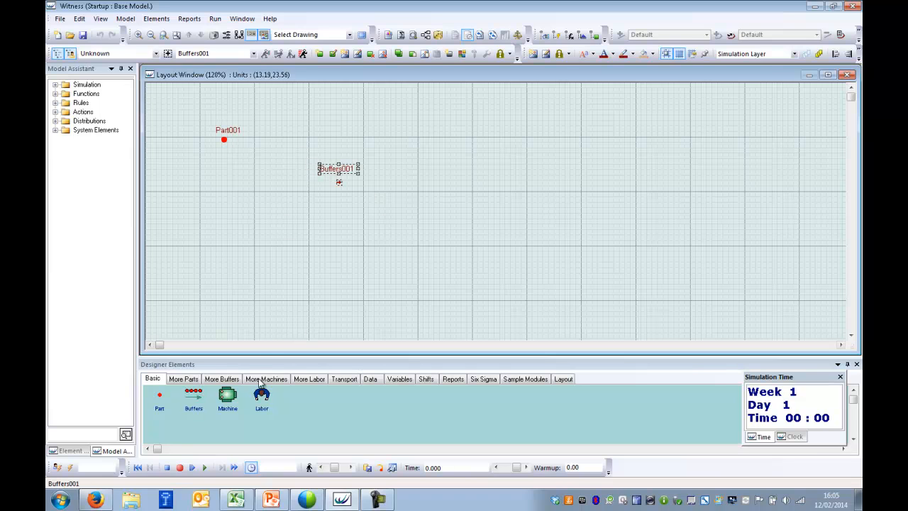
{"action": "left_click_drag", "start_coordinate": [228, 399], "coordinate": [449, 158]}
{"action": "left_click", "coordinate": [440, 249]}
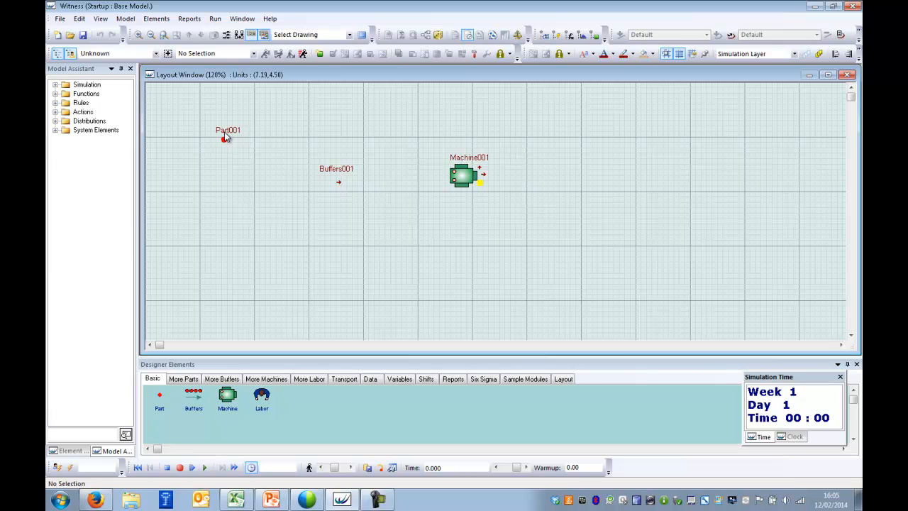
Rename the part in the layout as Caller.
{"action": "double_click", "coordinate": [224, 137]}
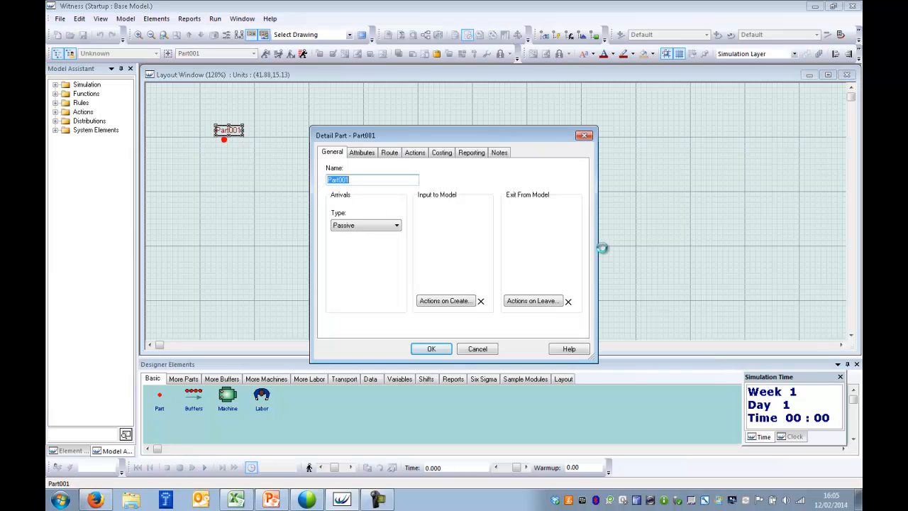
{"action": "type", "text": "Caller"}
{"action": "left_click", "coordinate": [433, 349]}
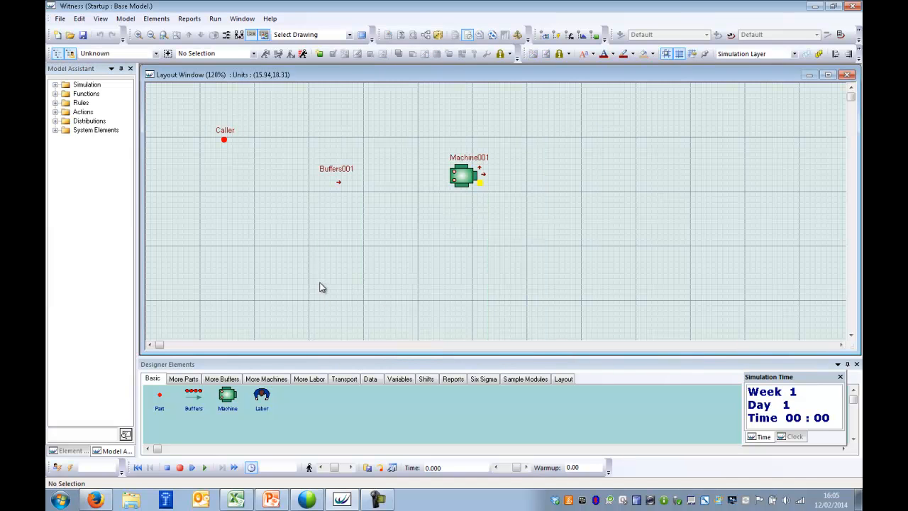
Give Caller a PUSH output rule to the buffer, accepting the change to active arrivals.
{"action": "left_click", "coordinate": [224, 138]}
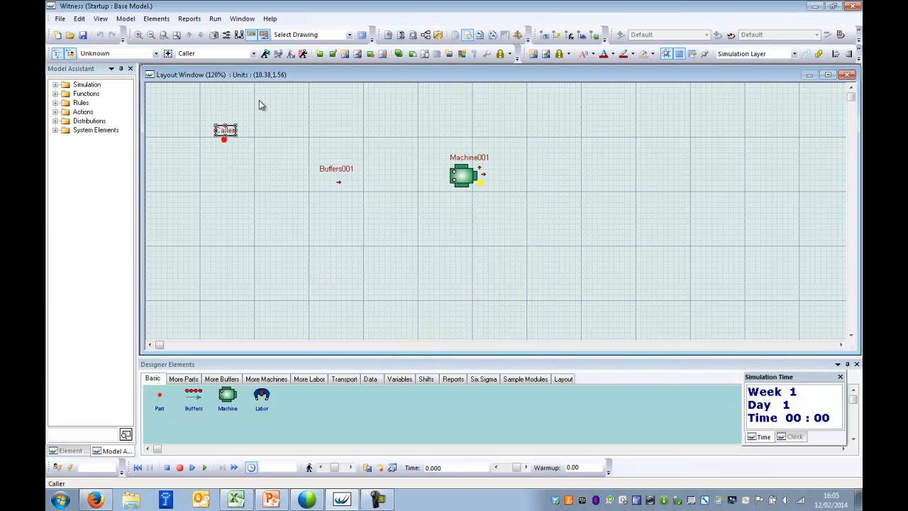
{"action": "left_click", "coordinate": [265, 54]}
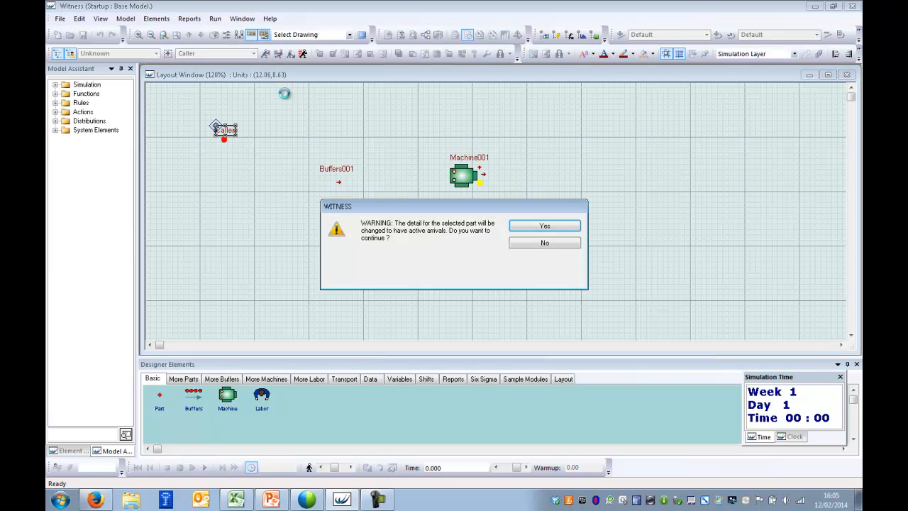
{"action": "left_click", "coordinate": [543, 228]}
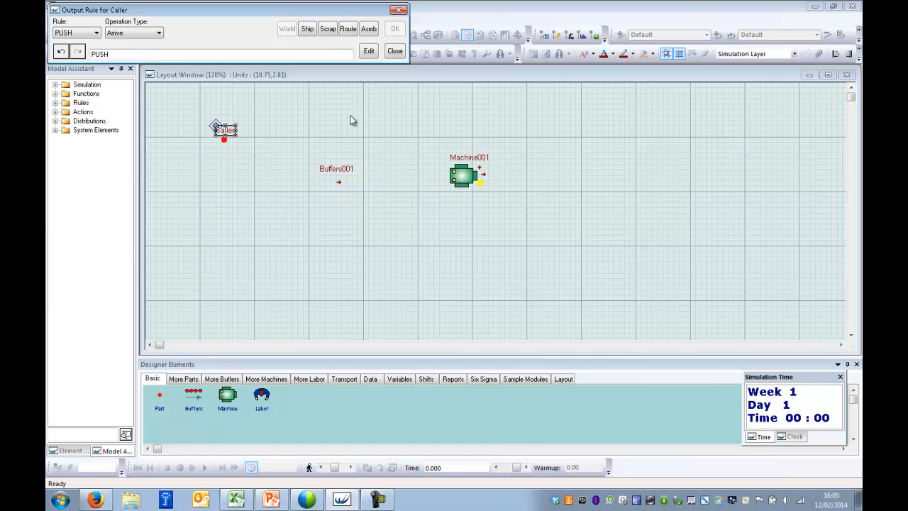
{"action": "left_click", "coordinate": [332, 169]}
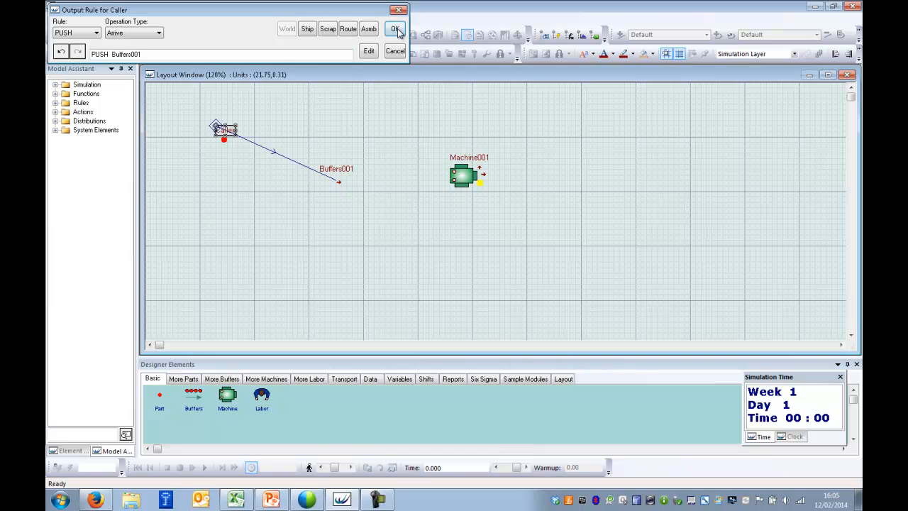
{"action": "left_click", "coordinate": [396, 30]}
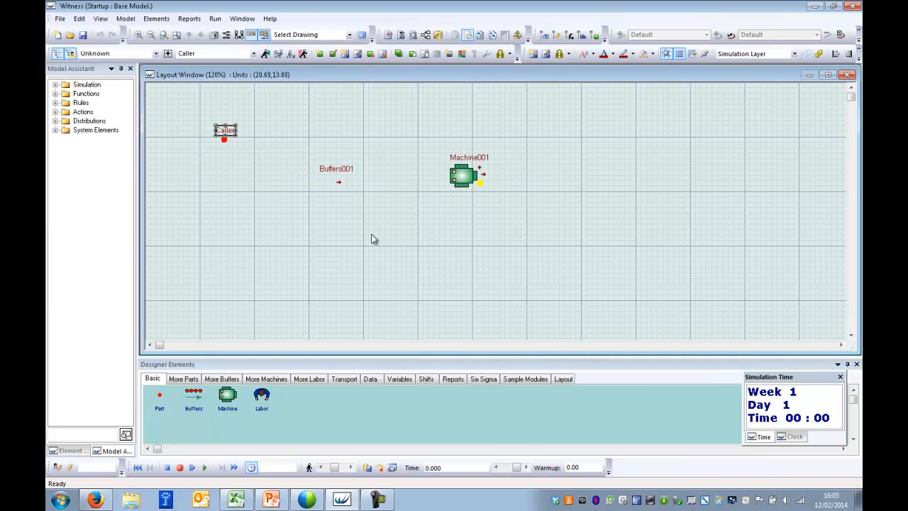
Rename the buffer as CallQ and set its delay option to Max.
{"action": "double_click", "coordinate": [332, 170]}
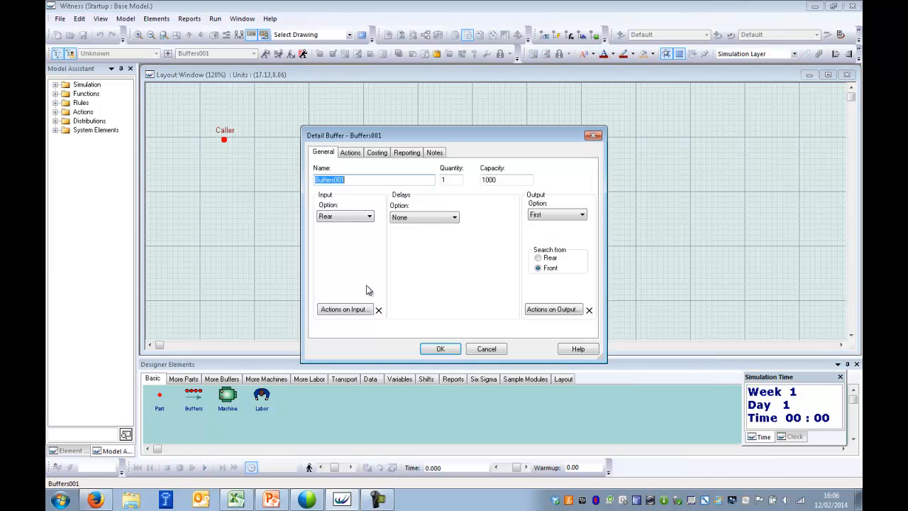
{"action": "type", "text": "Ca"}
{"action": "left_click", "coordinate": [456, 219]}
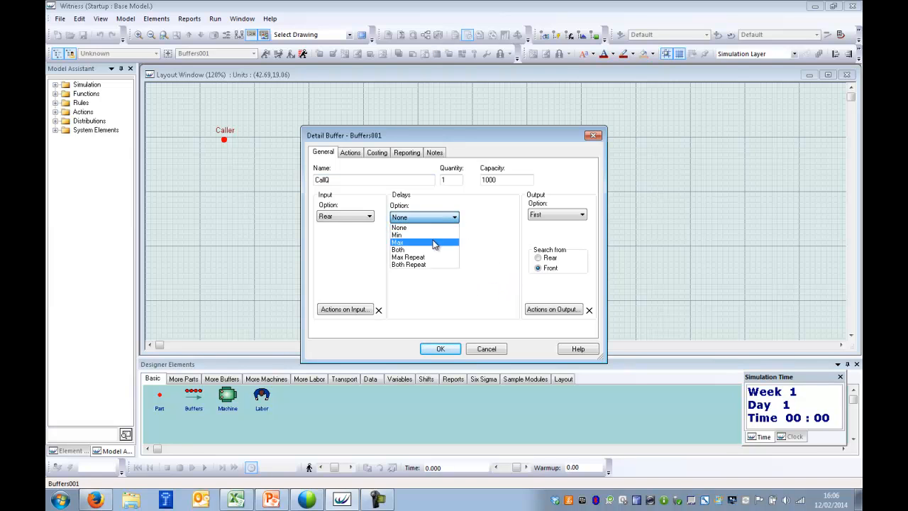
{"action": "left_click", "coordinate": [438, 244]}
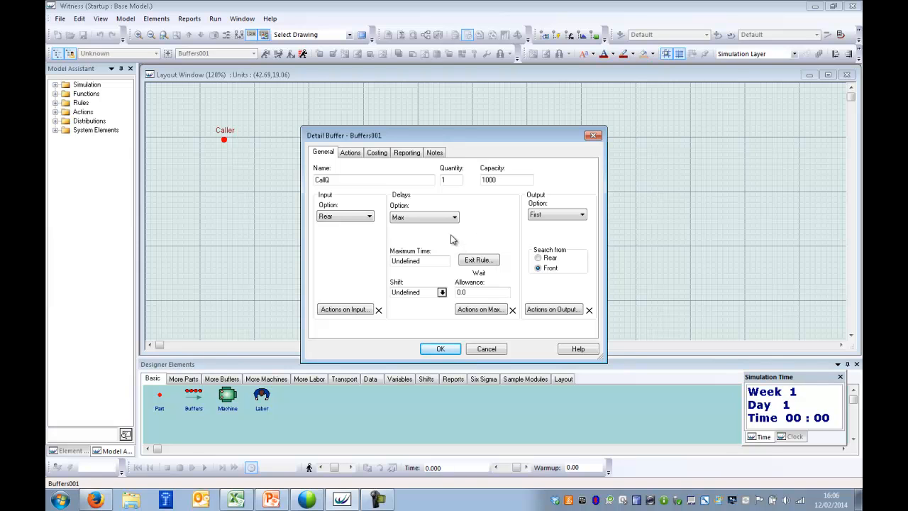
Set the buffer's maximum delay time to the distribution Uniform(2,5).
{"action": "double_click", "coordinate": [430, 261]}
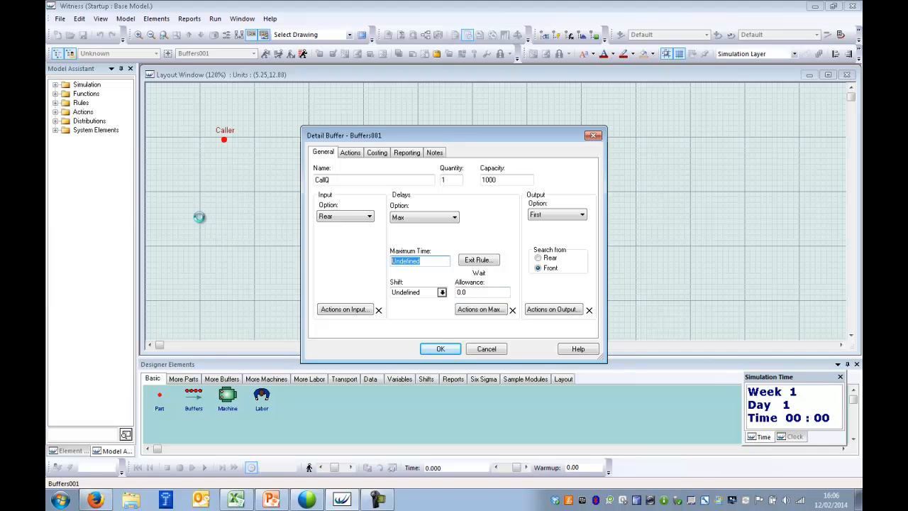
{"action": "left_click", "coordinate": [56, 121]}
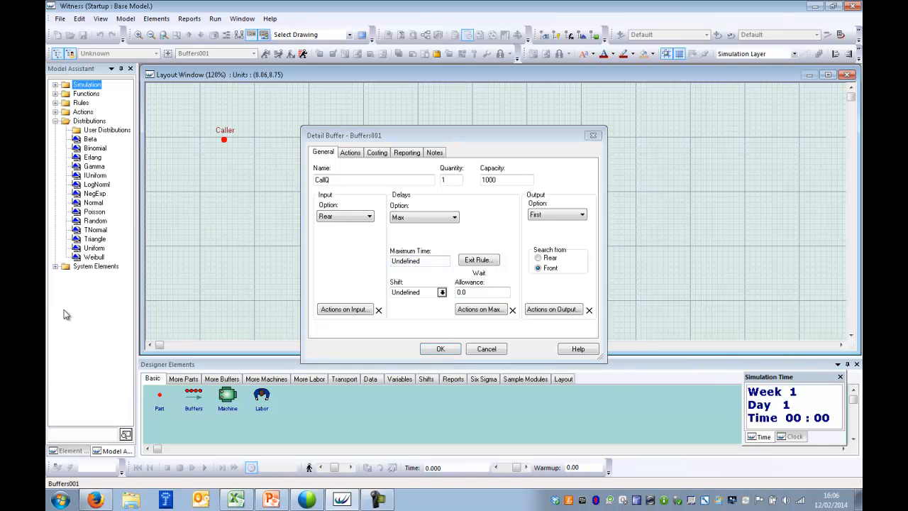
{"action": "double_click", "coordinate": [95, 248]}
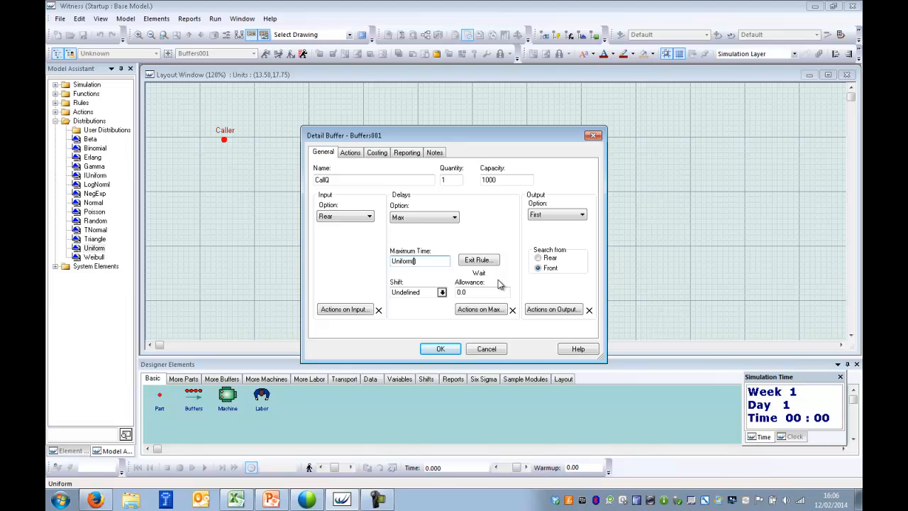
{"action": "type", "text": "2,5"}
Replace the buffer's Wait exit rule with "push to scrap".
{"action": "left_click", "coordinate": [487, 262]}
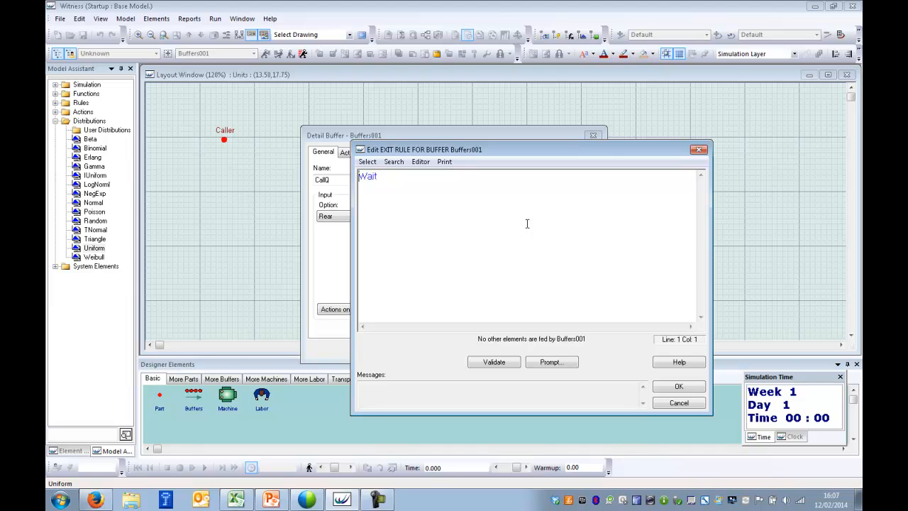
{"action": "type", "text": "push to scrap"}
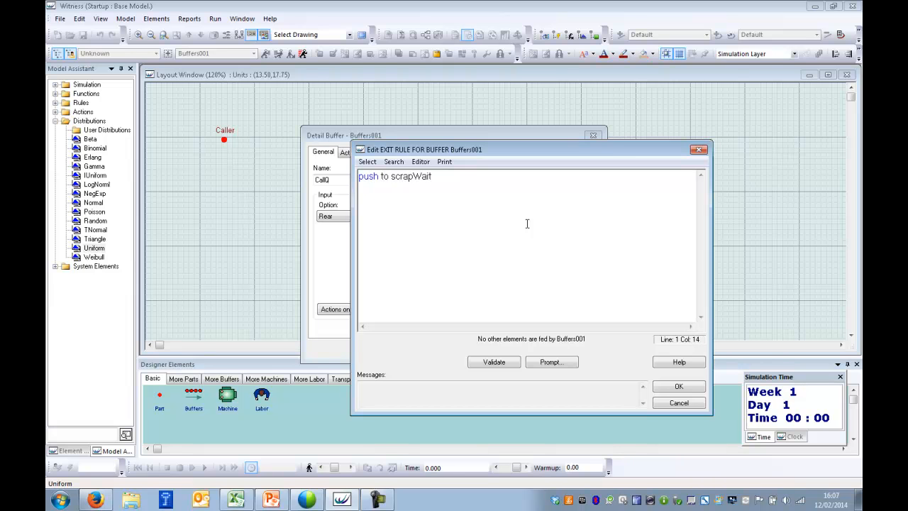
{"action": "key", "text": "Delete"}
{"action": "key", "text": "Delete"}
{"action": "key", "text": "Delete"}
{"action": "key", "text": "Delete"}
{"action": "left_click", "coordinate": [677, 387]}
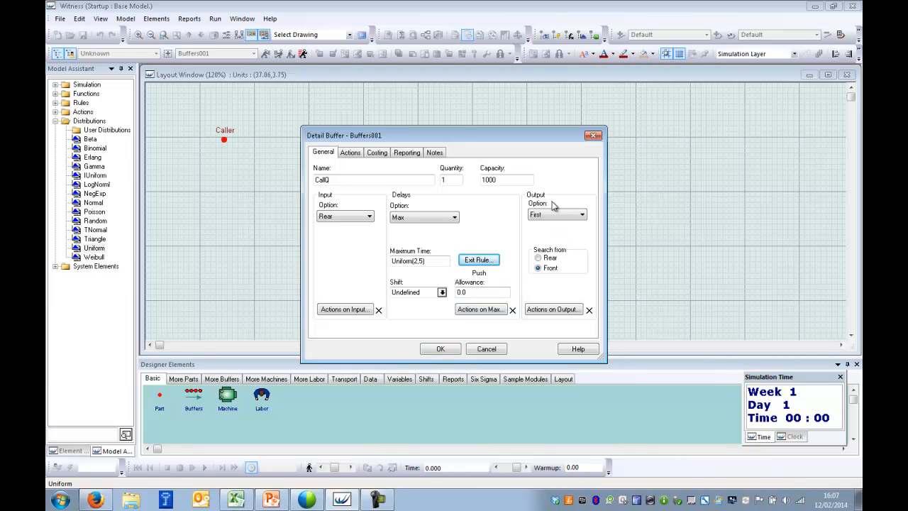
Set the buffer's output option to Any and apply the buffer details.
{"action": "left_click", "coordinate": [582, 215]}
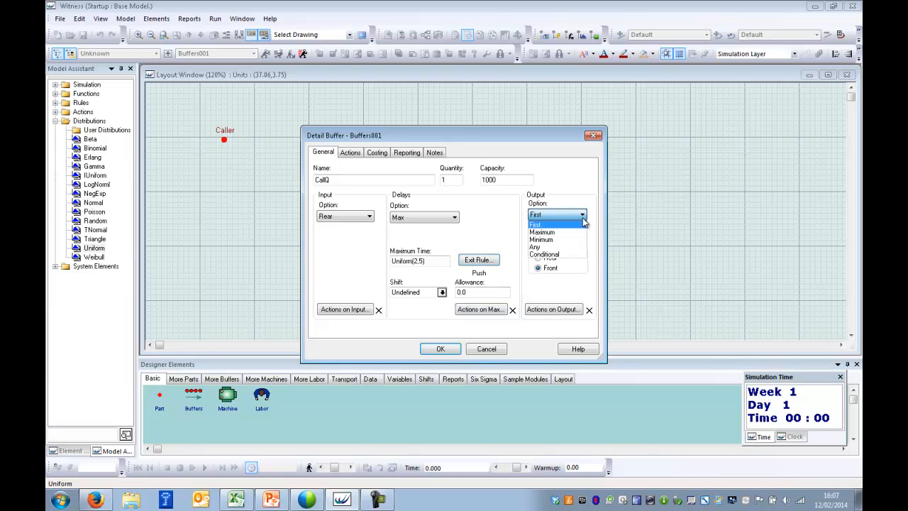
{"action": "left_click", "coordinate": [557, 247]}
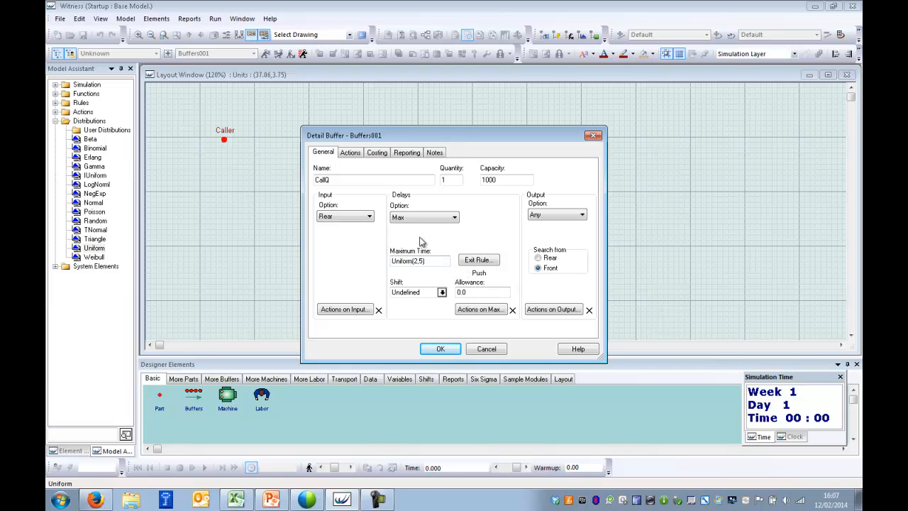
{"action": "left_click", "coordinate": [441, 348]}
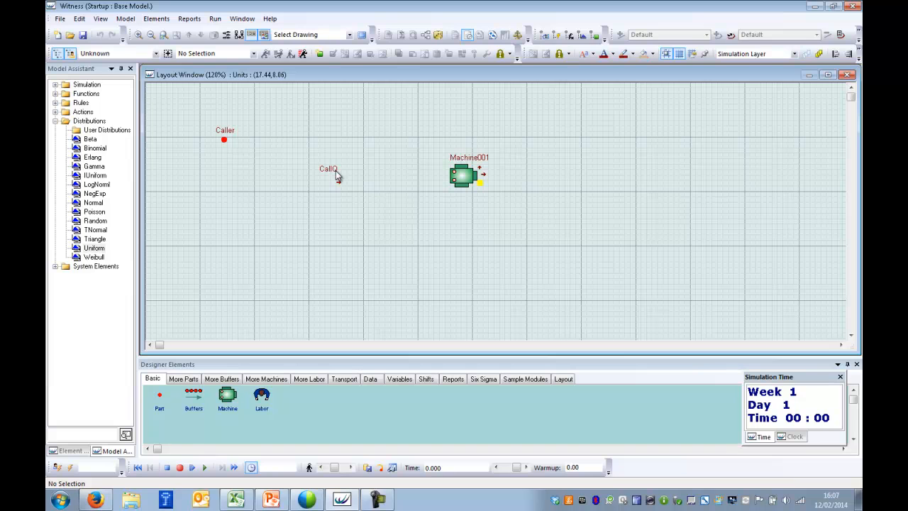
Rename the machine as Agent and set its cycle time to Triangle(1,4,7).
{"action": "double_click", "coordinate": [466, 163]}
{"action": "type", "text": "Agent"}
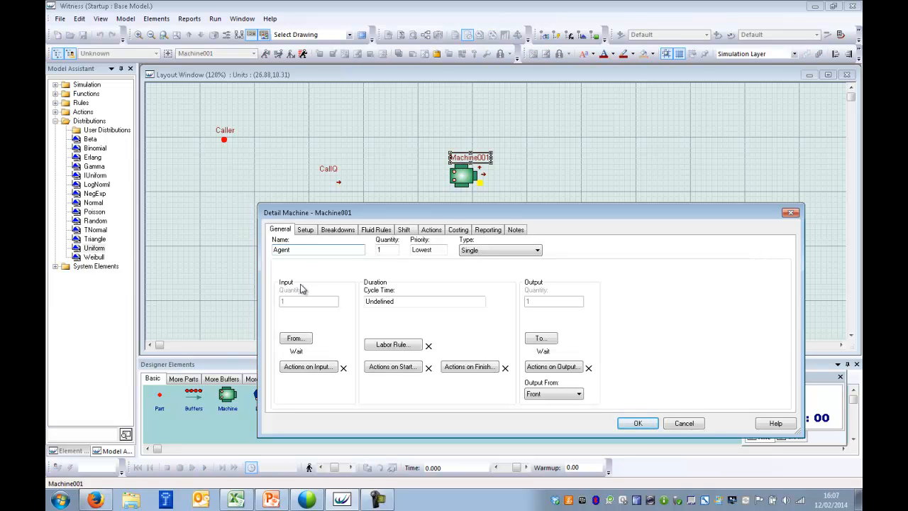
{"action": "double_click", "coordinate": [407, 304]}
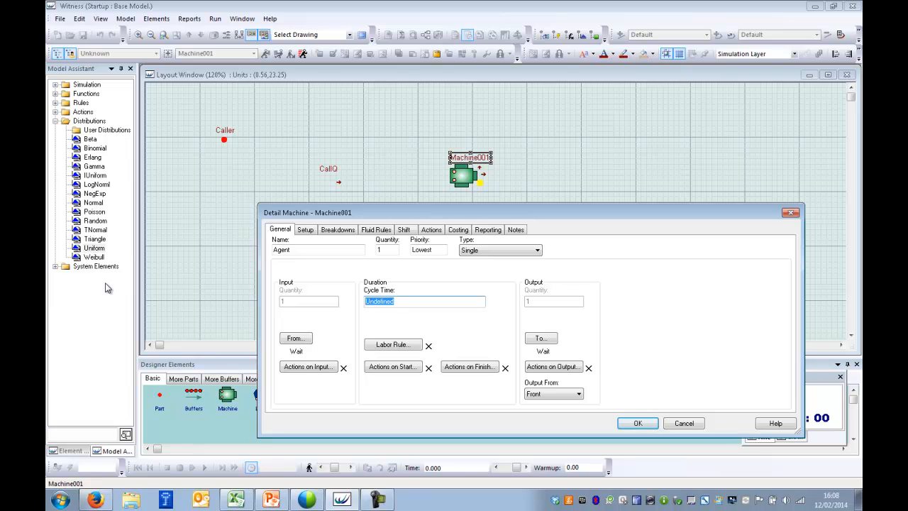
{"action": "double_click", "coordinate": [94, 239]}
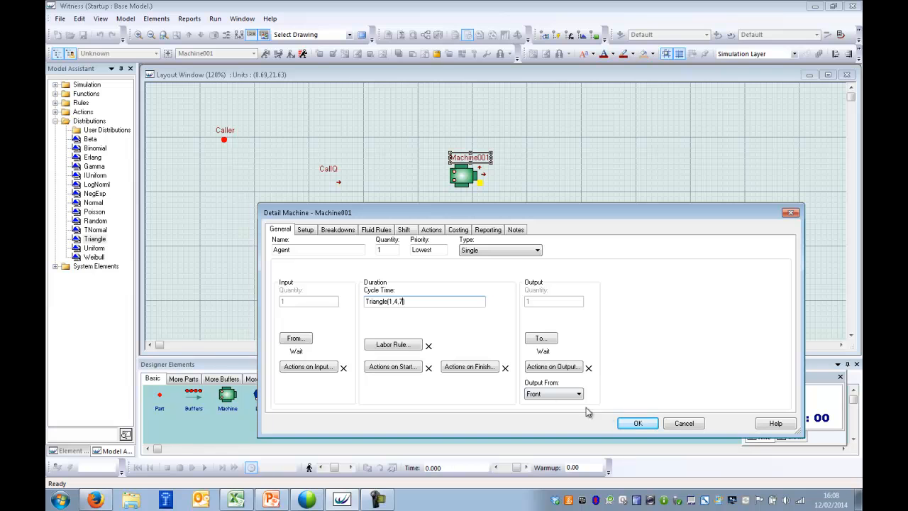
{"action": "left_click", "coordinate": [634, 424]}
{"action": "left_click", "coordinate": [548, 249]}
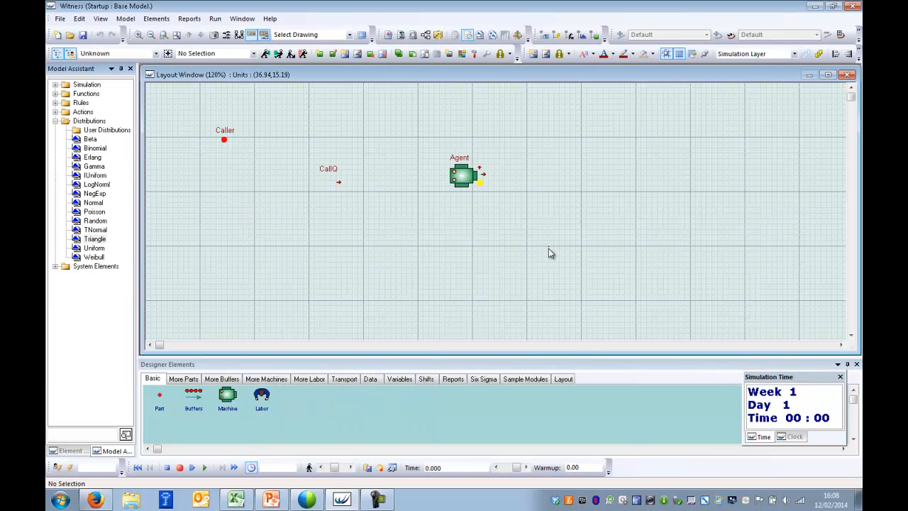
Give Agent a PULL input rule that takes callers from CallQ.
{"action": "left_click", "coordinate": [462, 159]}
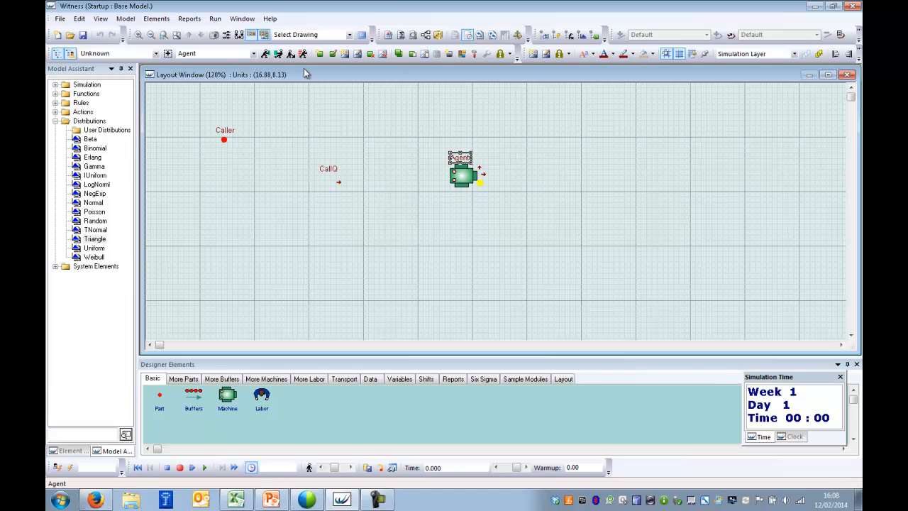
{"action": "left_click", "coordinate": [278, 55]}
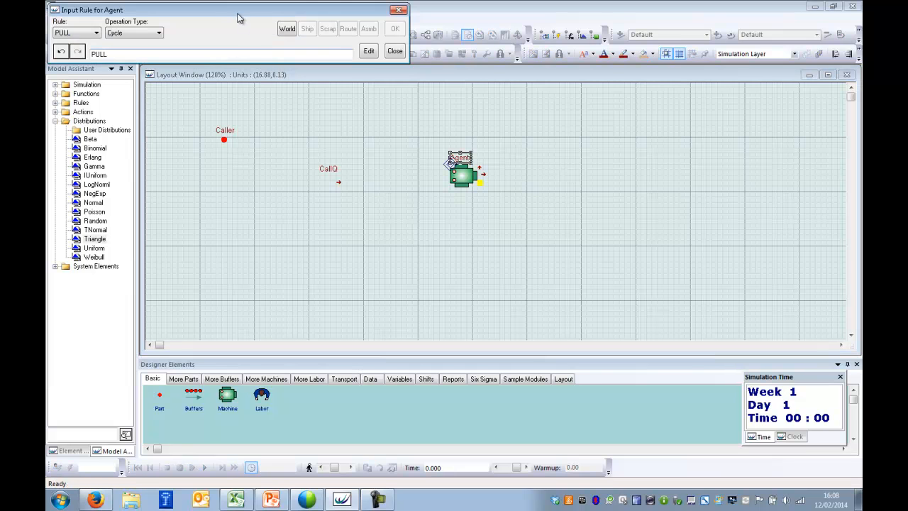
{"action": "left_click_drag", "start_coordinate": [232, 9], "coordinate": [470, 232]}
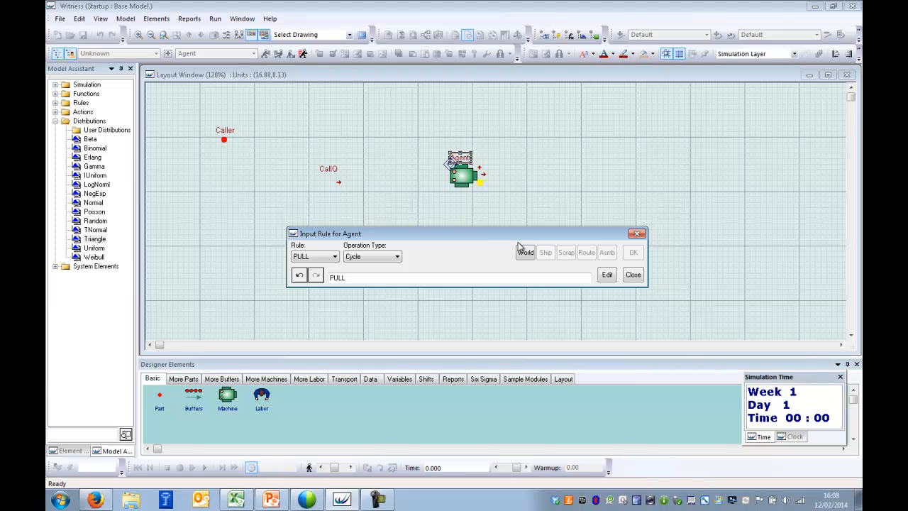
{"action": "left_click", "coordinate": [332, 172]}
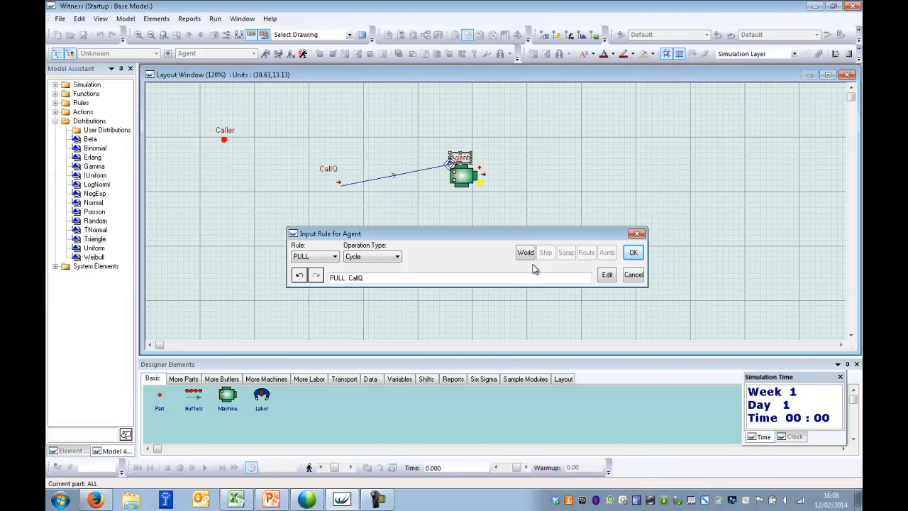
{"action": "left_click", "coordinate": [632, 254]}
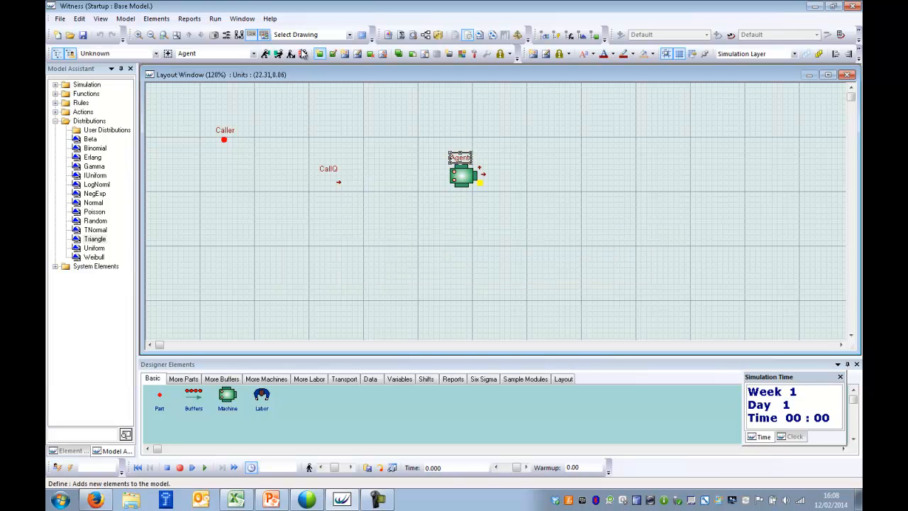
Give Agent a PUSH output rule that sends finished callers to SHIP.
{"action": "left_click", "coordinate": [265, 54]}
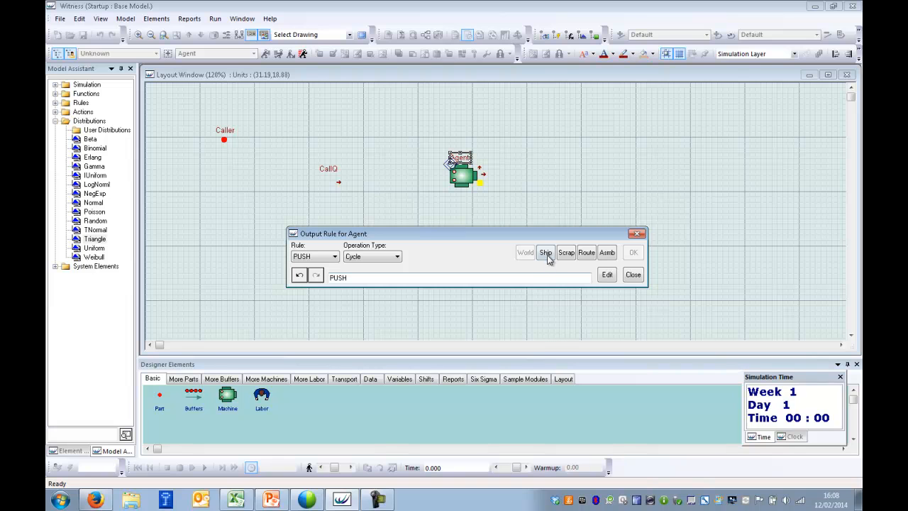
{"action": "left_click", "coordinate": [546, 254]}
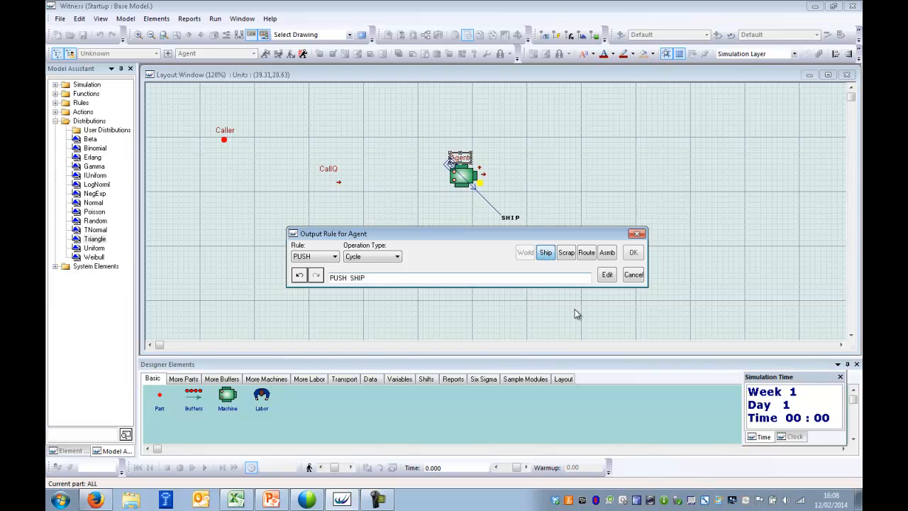
{"action": "left_click", "coordinate": [634, 252]}
{"action": "left_click", "coordinate": [630, 183]}
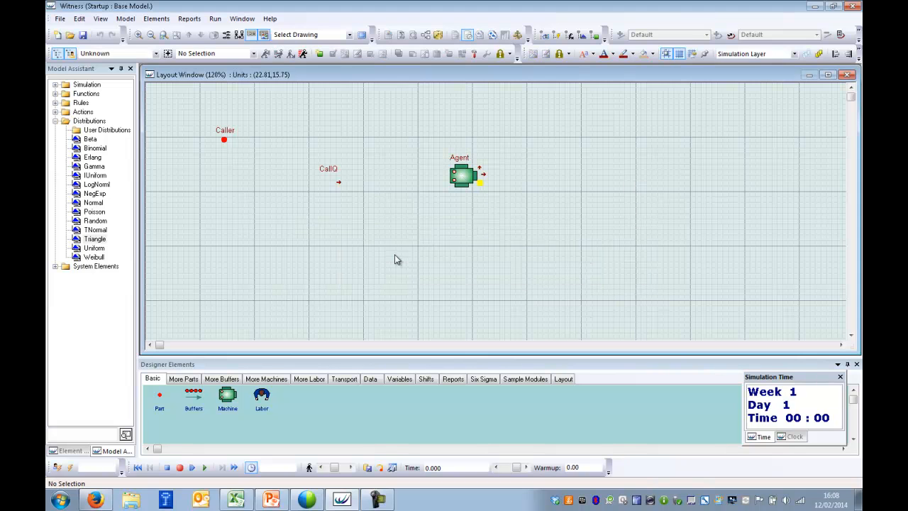
Display the element flow paths for the whole model with the default options, and hide them again.
{"action": "left_click", "coordinate": [239, 35]}
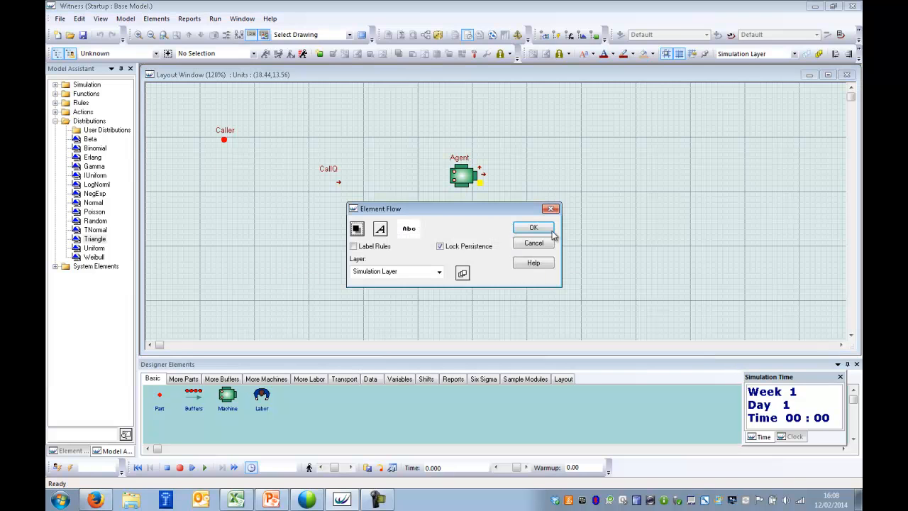
{"action": "left_click", "coordinate": [533, 227]}
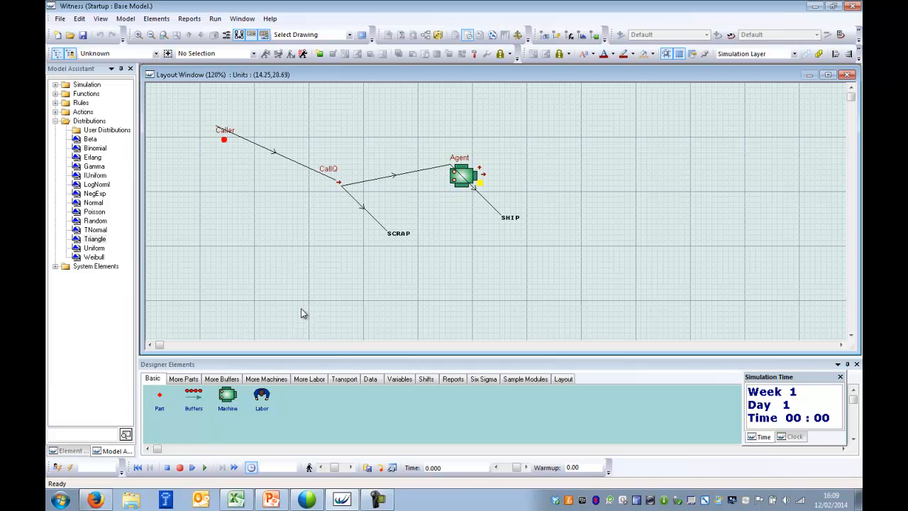
{"action": "left_click", "coordinate": [239, 36]}
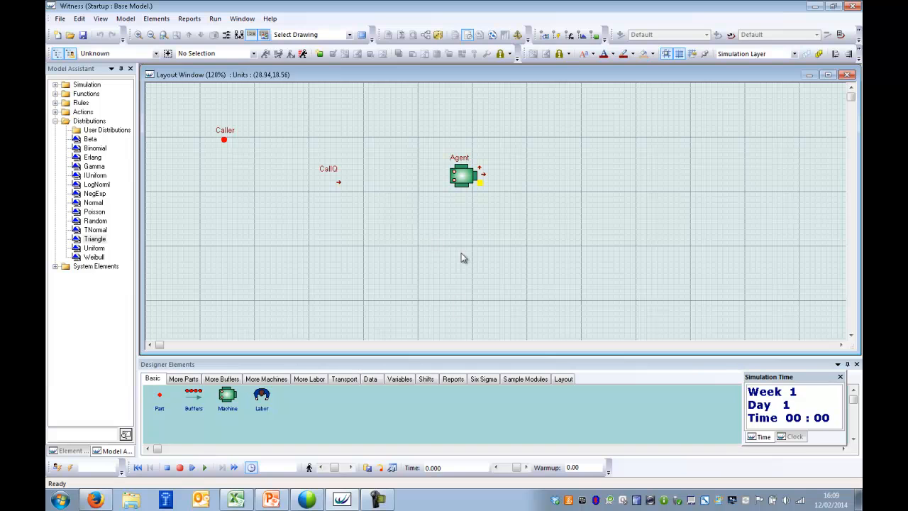
Replace Agent's machine icon with picture 37, the green-shirted person seen from above.
{"action": "left_click", "coordinate": [464, 181]}
{"action": "right_click", "coordinate": [465, 181]}
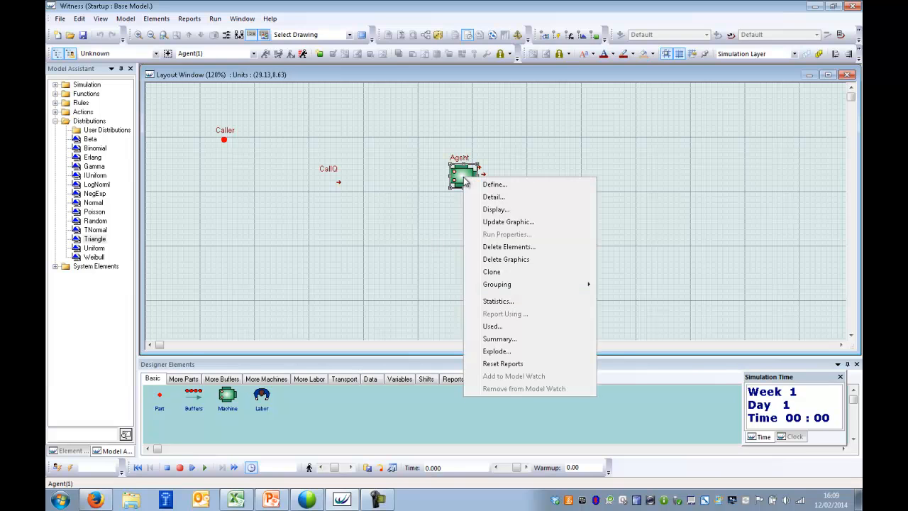
{"action": "left_click", "coordinate": [495, 210]}
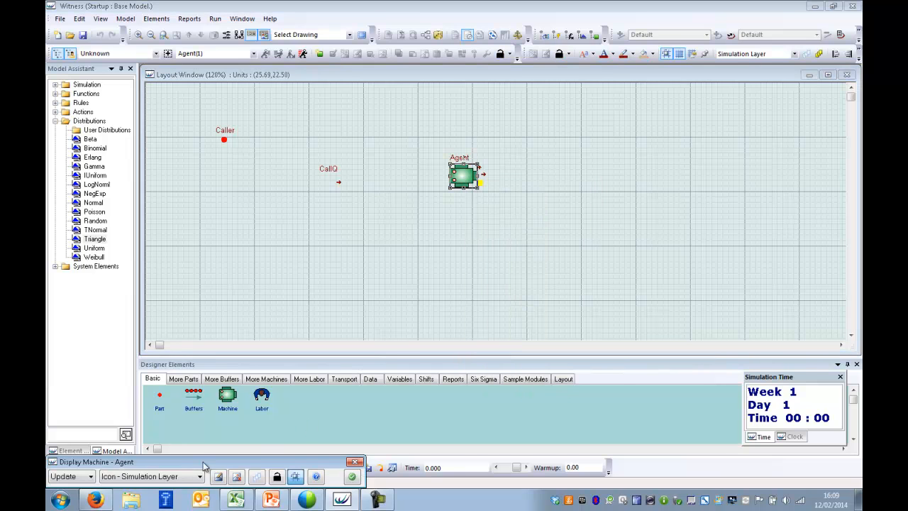
{"action": "left_click_drag", "start_coordinate": [203, 464], "coordinate": [414, 296]}
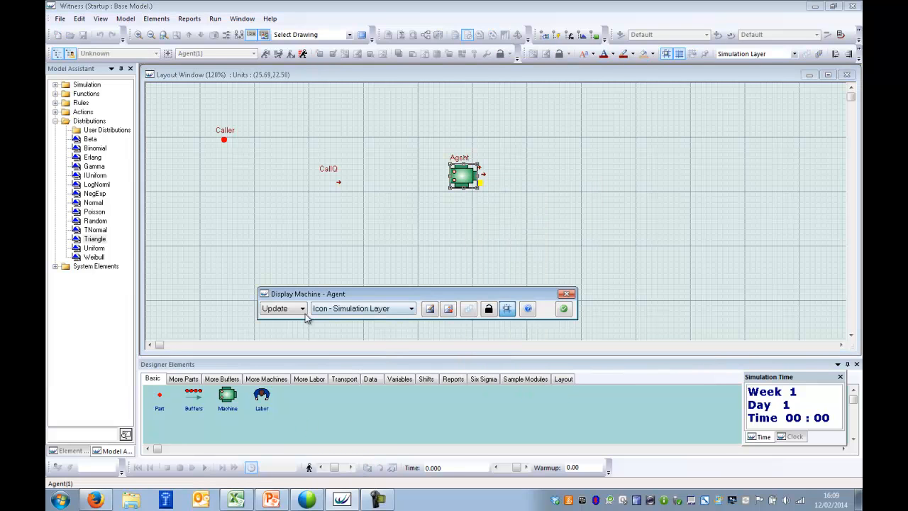
{"action": "left_click", "coordinate": [430, 309]}
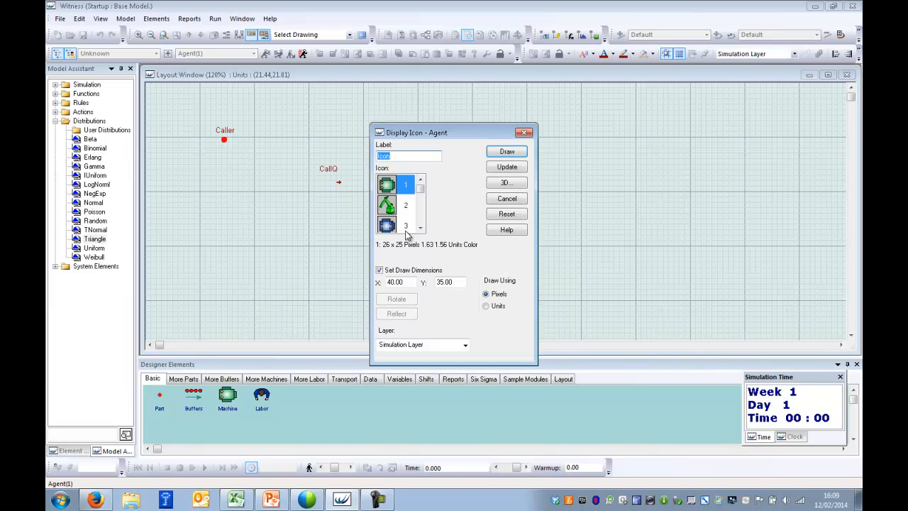
{"action": "left_click", "coordinate": [409, 210]}
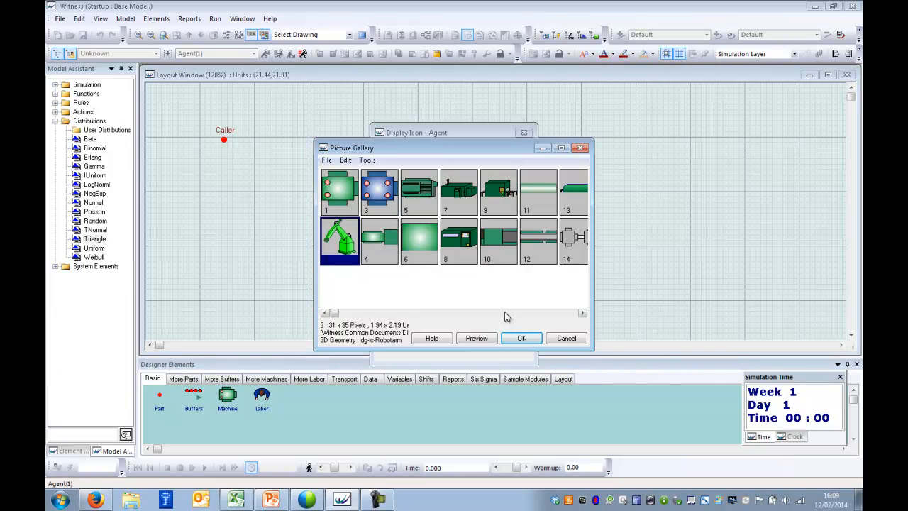
{"action": "left_click", "coordinate": [507, 313]}
{"action": "left_click", "coordinate": [507, 314]}
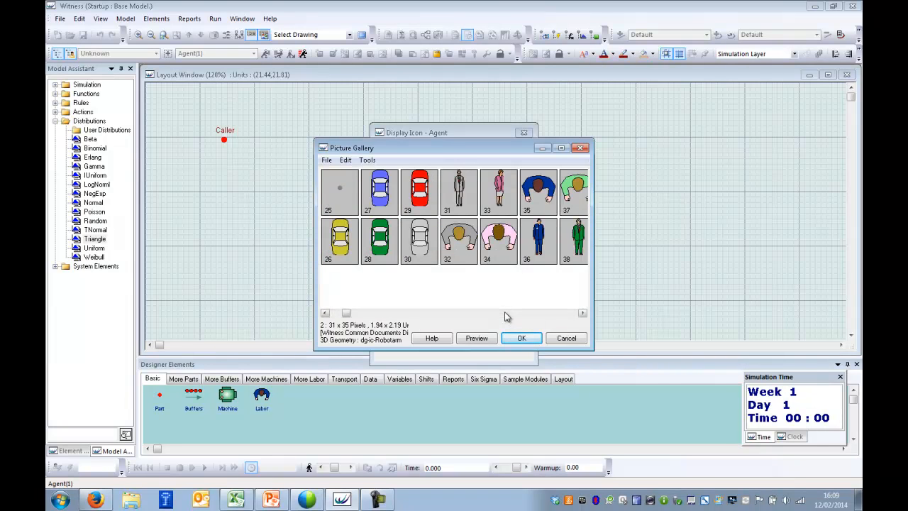
{"action": "left_click", "coordinate": [574, 195]}
{"action": "double_click", "coordinate": [536, 200]}
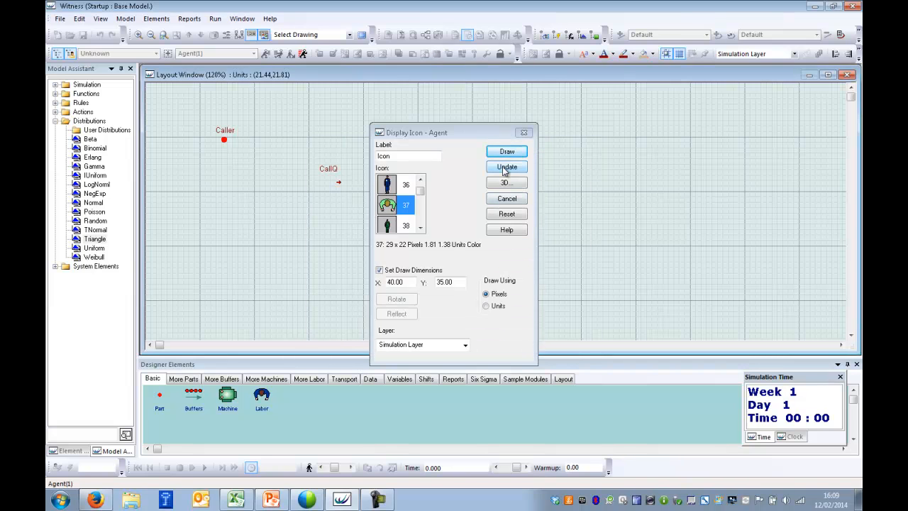
{"action": "left_click", "coordinate": [505, 168]}
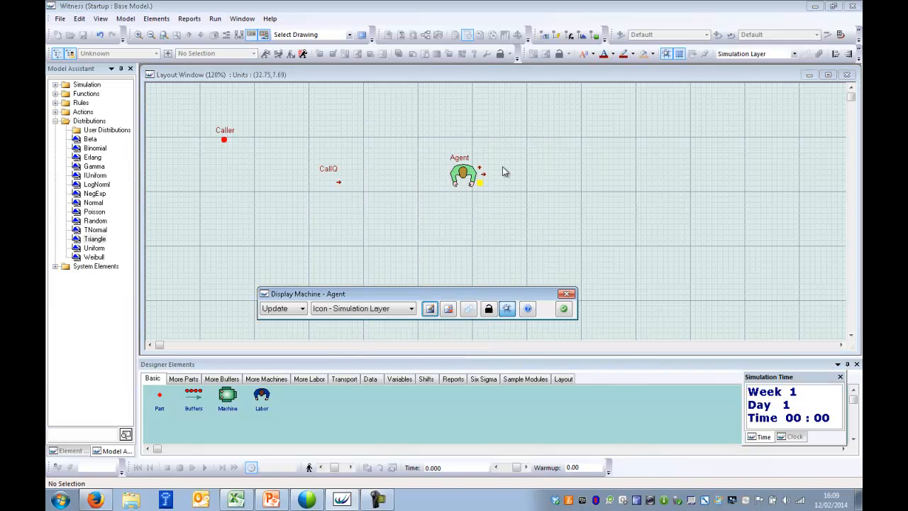
{"action": "left_click", "coordinate": [567, 294]}
Move Agent's part and labor queue markers beneath the person figure and lock the element graphics together.
{"action": "left_click", "coordinate": [468, 178]}
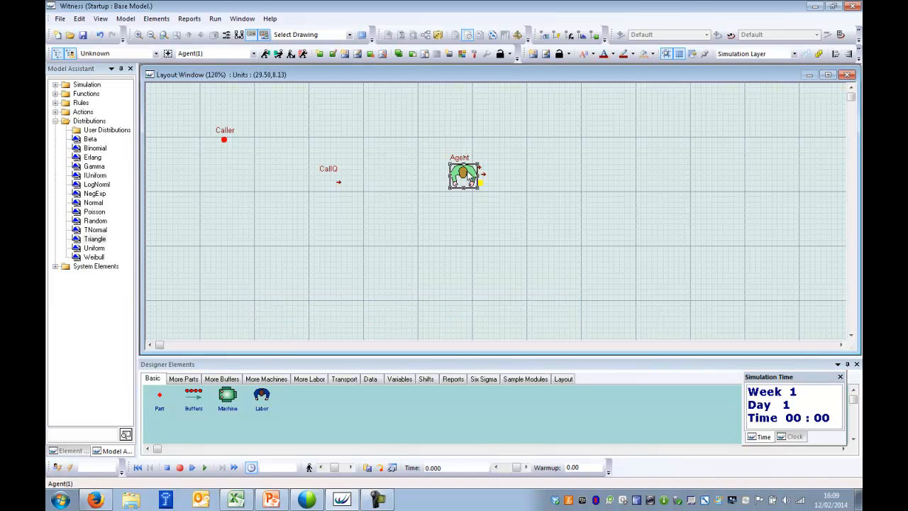
{"action": "left_click", "coordinate": [491, 208]}
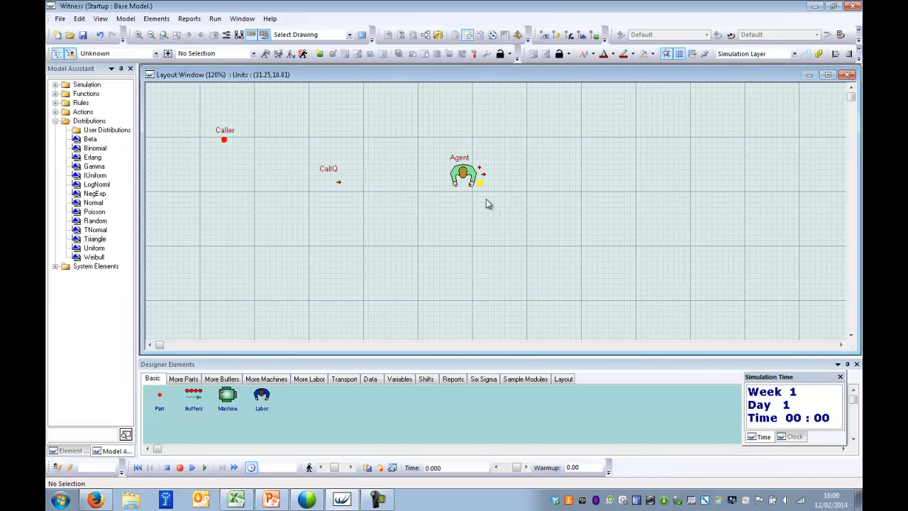
{"action": "left_click", "coordinate": [480, 171]}
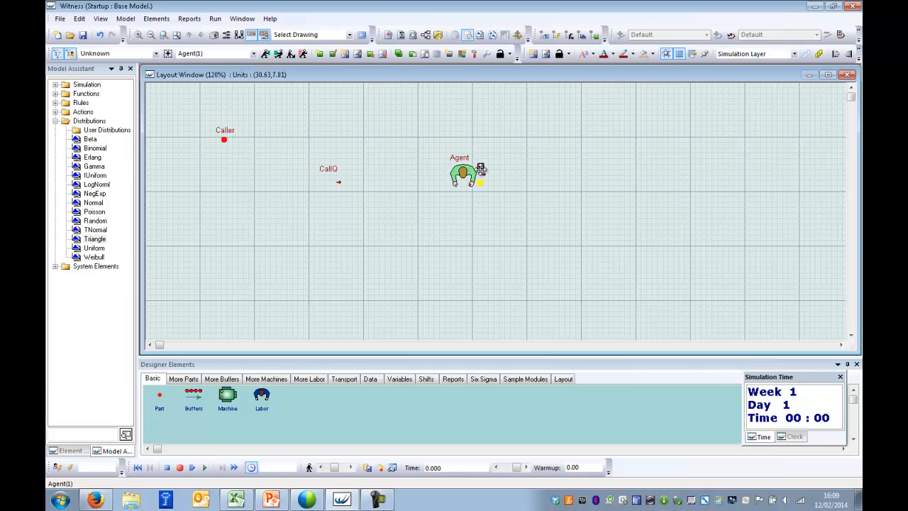
{"action": "left_click_drag", "start_coordinate": [483, 174], "coordinate": [463, 188]}
{"action": "left_click", "coordinate": [475, 241]}
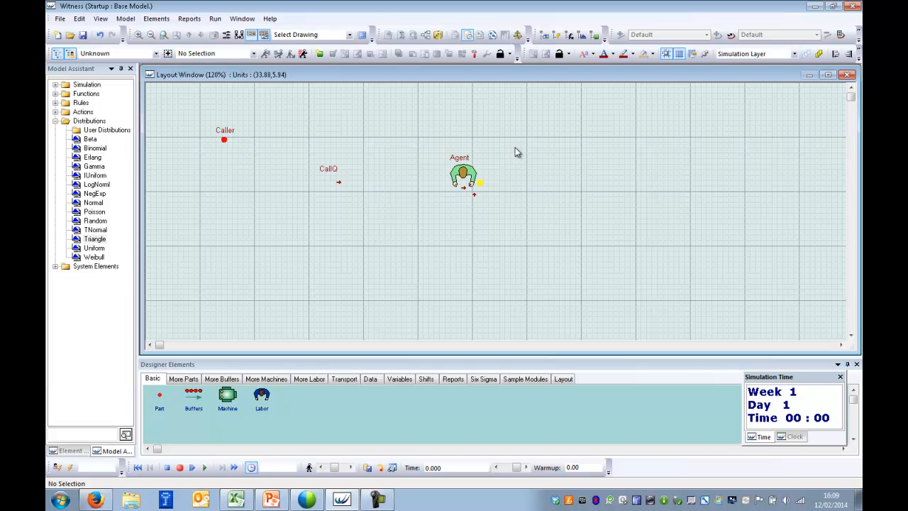
{"action": "left_click", "coordinate": [500, 54]}
Set Agent's quantity to 10 and apply the machine details.
{"action": "double_click", "coordinate": [463, 175]}
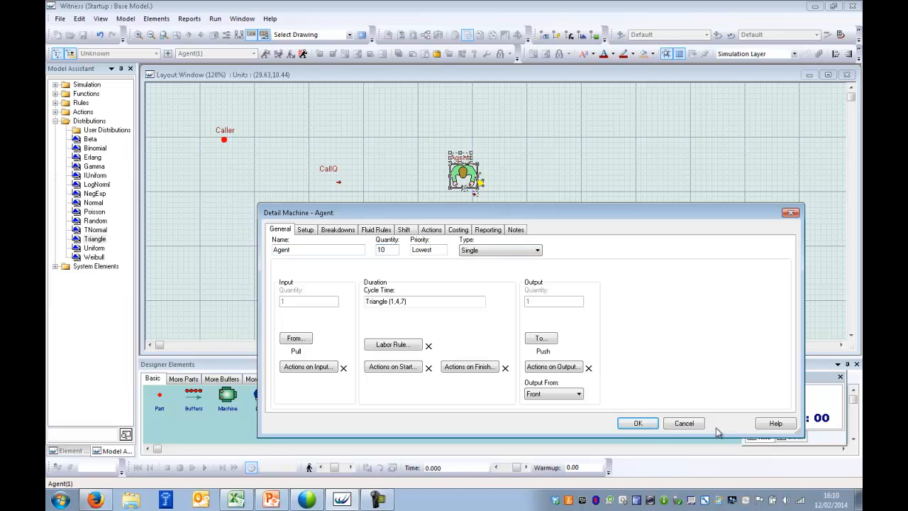
{"action": "left_click", "coordinate": [638, 422]}
{"action": "left_click", "coordinate": [456, 251]}
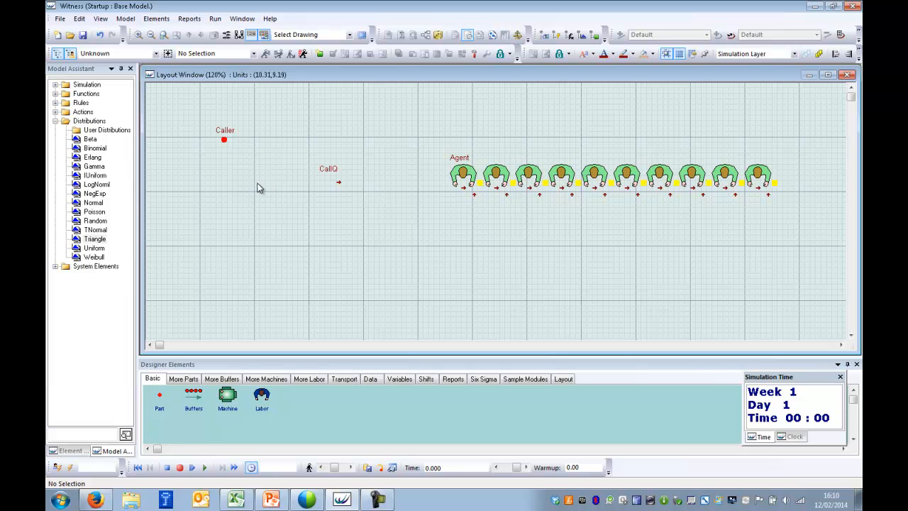
Set Caller's arrival type to Active with profile and the arrival profile's time display to Simulation Time.
{"action": "double_click", "coordinate": [225, 134]}
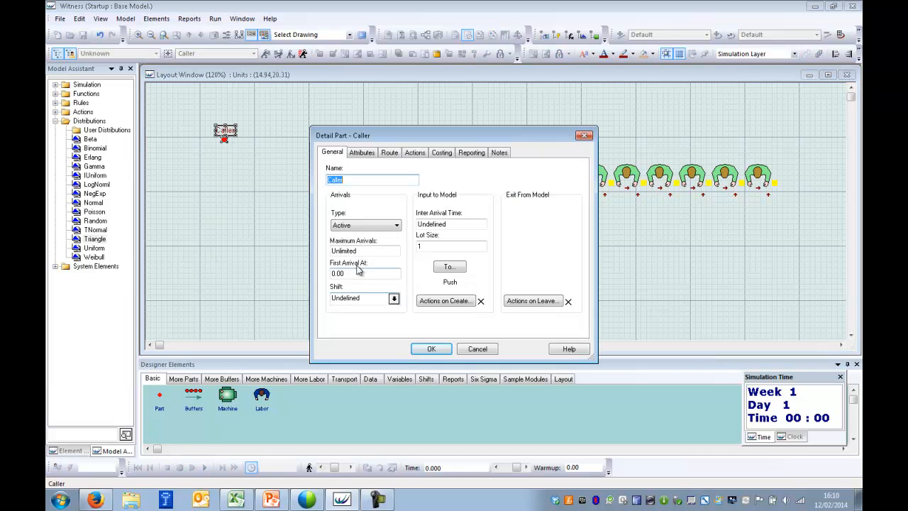
{"action": "left_click", "coordinate": [396, 225]}
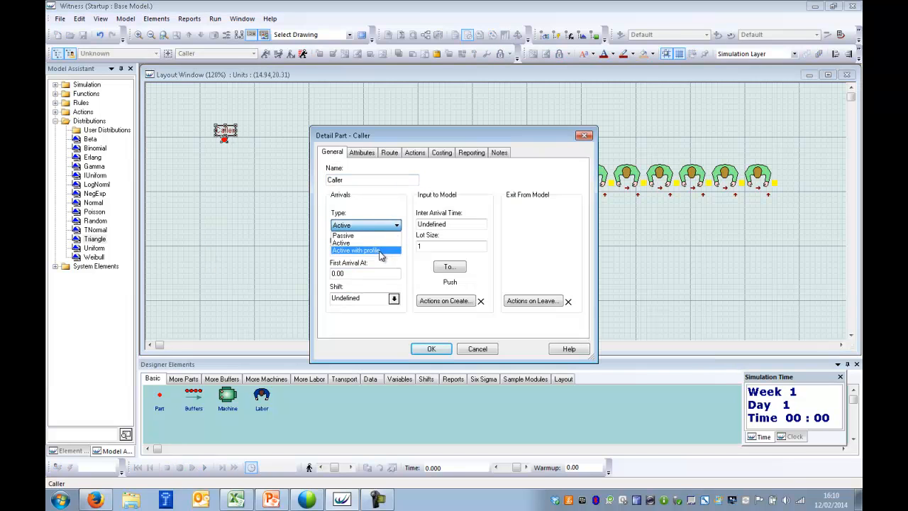
{"action": "left_click", "coordinate": [380, 255]}
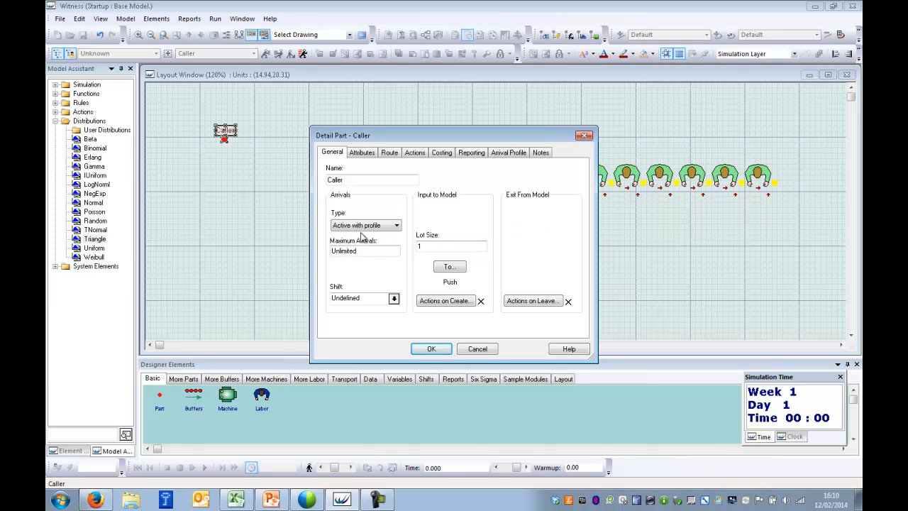
{"action": "left_click", "coordinate": [508, 153]}
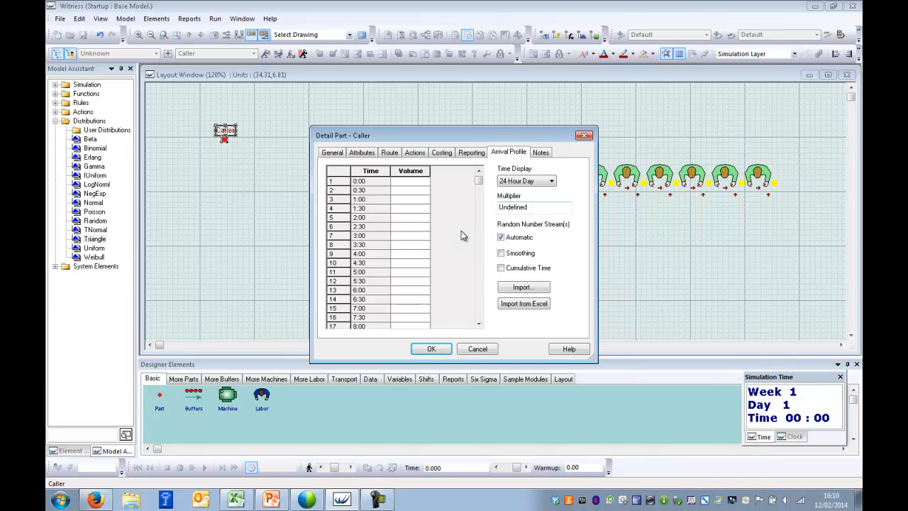
{"action": "left_click", "coordinate": [552, 181]}
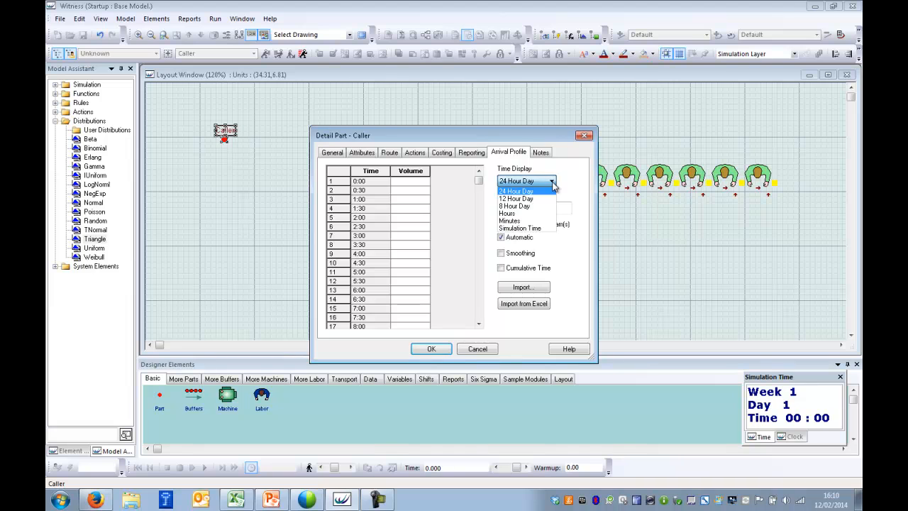
{"action": "left_click", "coordinate": [544, 227]}
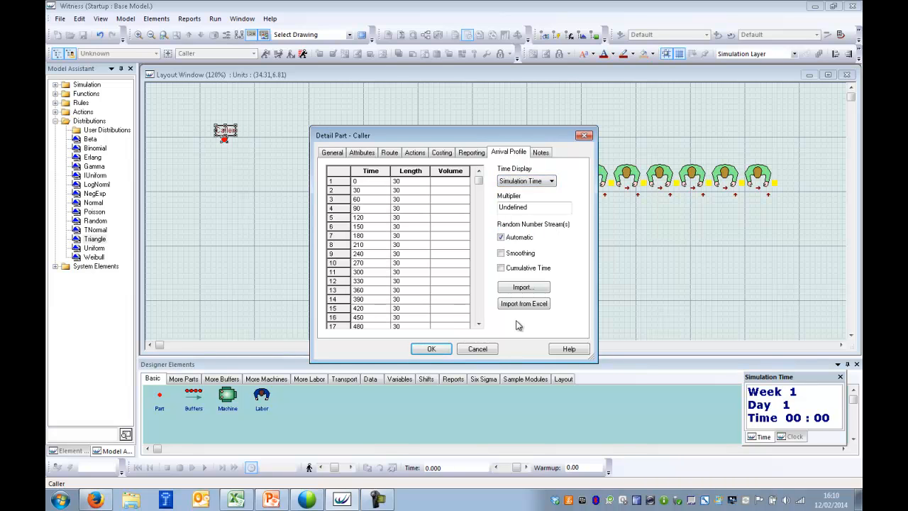
Import Caller's arrival profile from the period length and call volume cells J6:K101 in Demo1.xlsx and apply the part details.
{"action": "left_click", "coordinate": [526, 305]}
{"action": "double_click", "coordinate": [372, 214]}
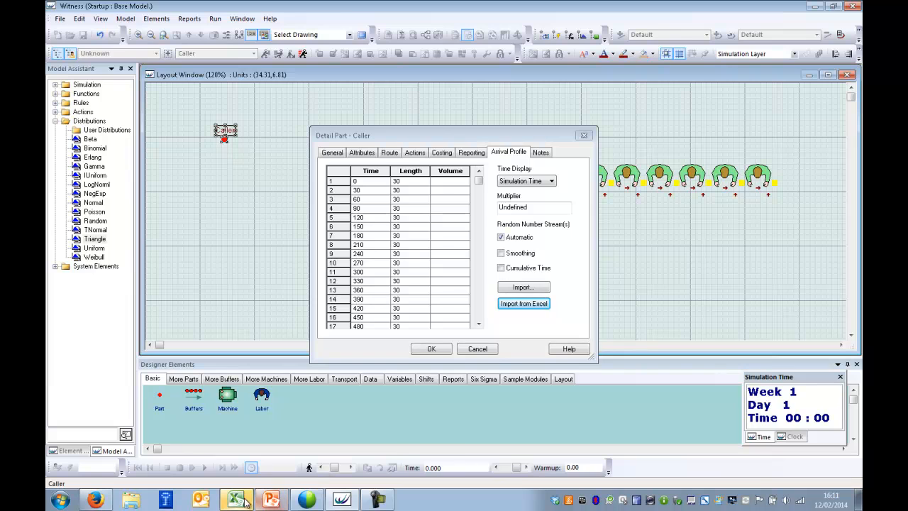
{"action": "left_click", "coordinate": [245, 502]}
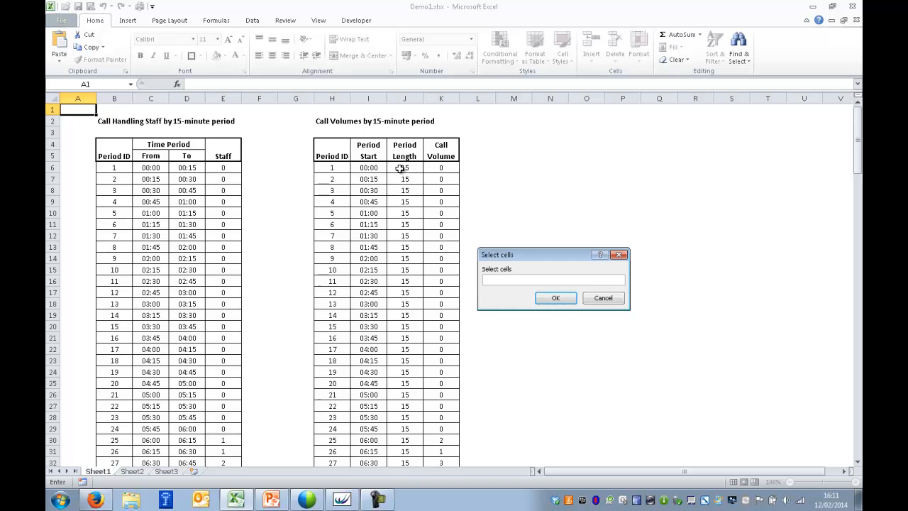
{"action": "left_click_drag", "start_coordinate": [400, 168], "coordinate": [449, 449]}
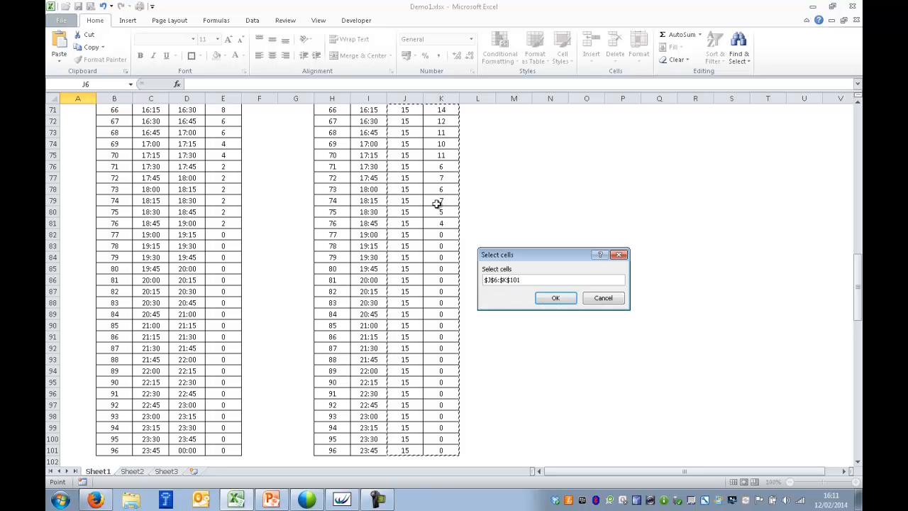
{"action": "left_click", "coordinate": [556, 298]}
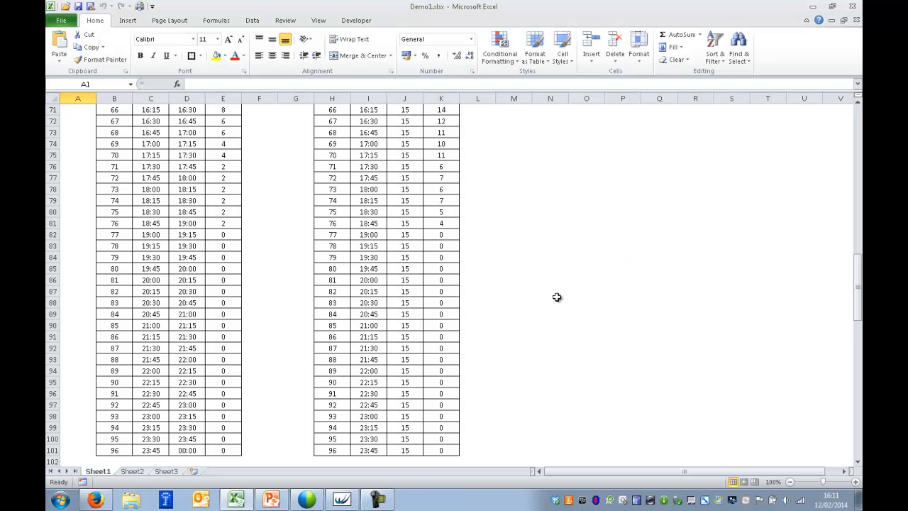
{"action": "left_click", "coordinate": [342, 500]}
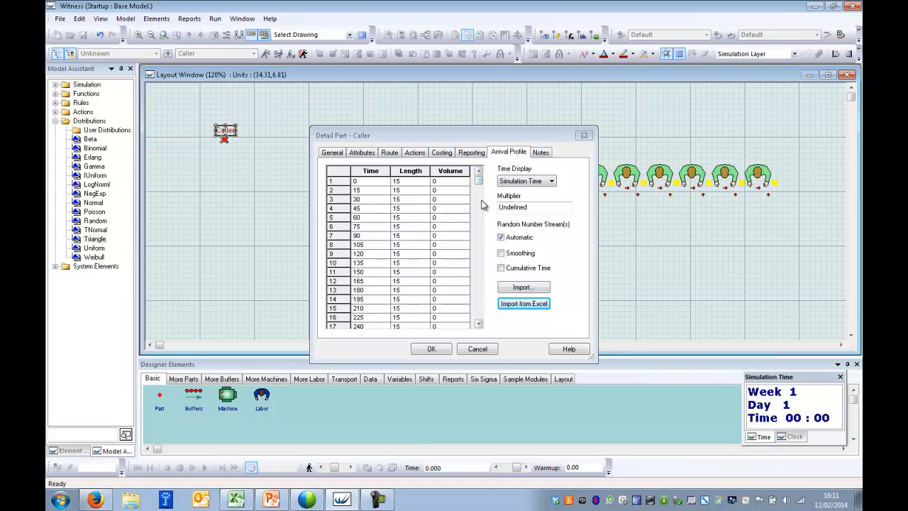
{"action": "left_click_drag", "start_coordinate": [480, 186], "coordinate": [492, 155]}
{"action": "left_click", "coordinate": [431, 349]}
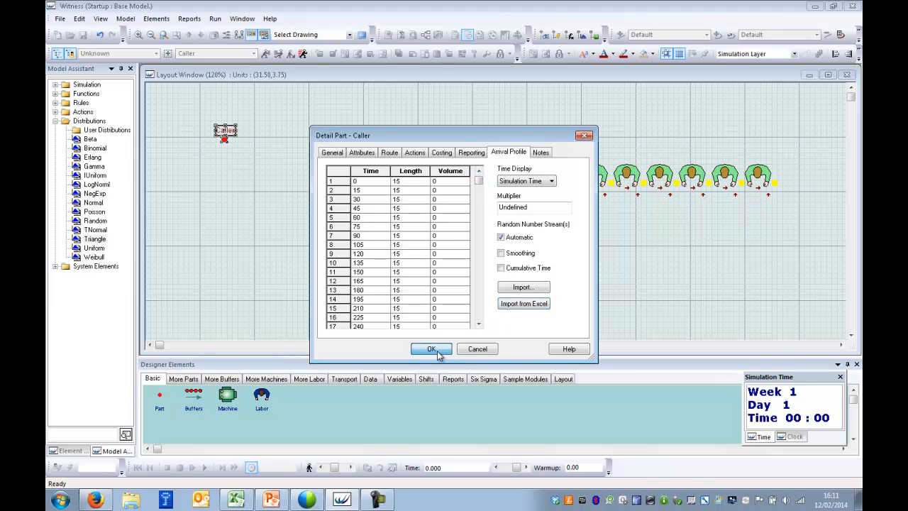
{"action": "left_click", "coordinate": [241, 234]}
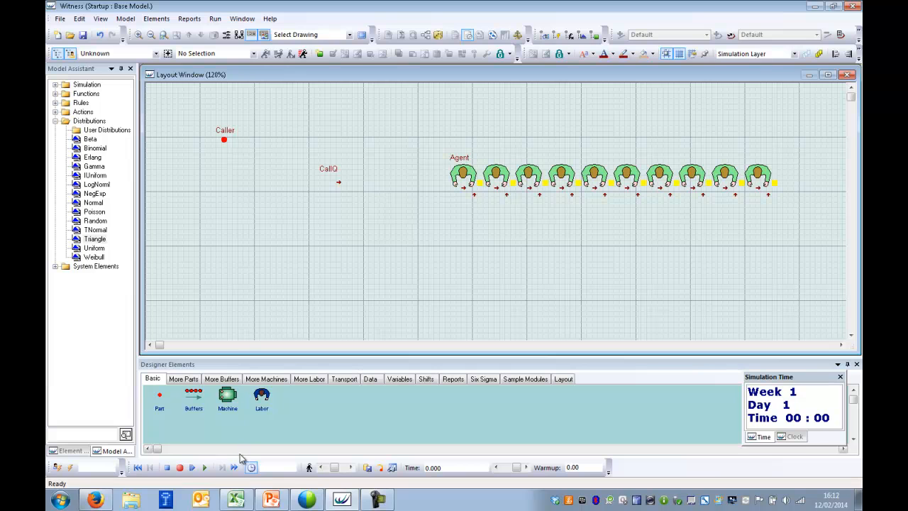
Turn on walk mode and run the model with display.
{"action": "left_click", "coordinate": [309, 467]}
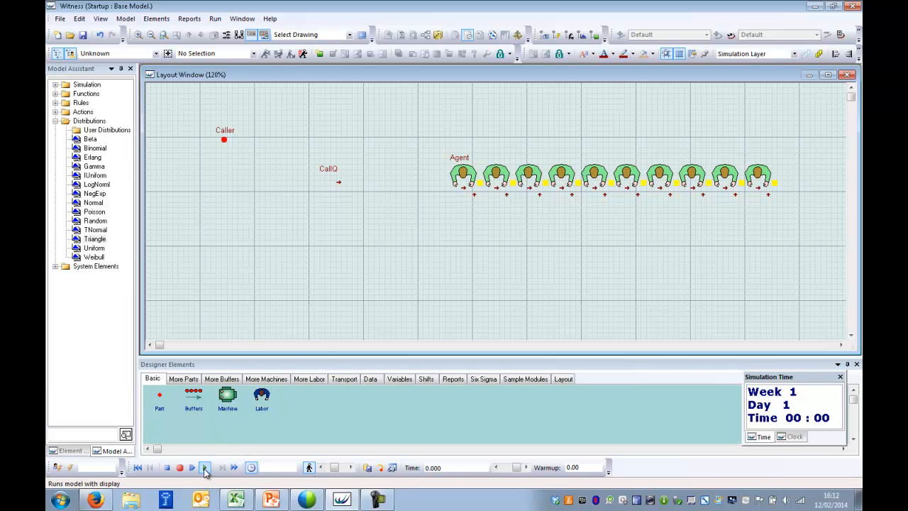
{"action": "left_click", "coordinate": [205, 469]}
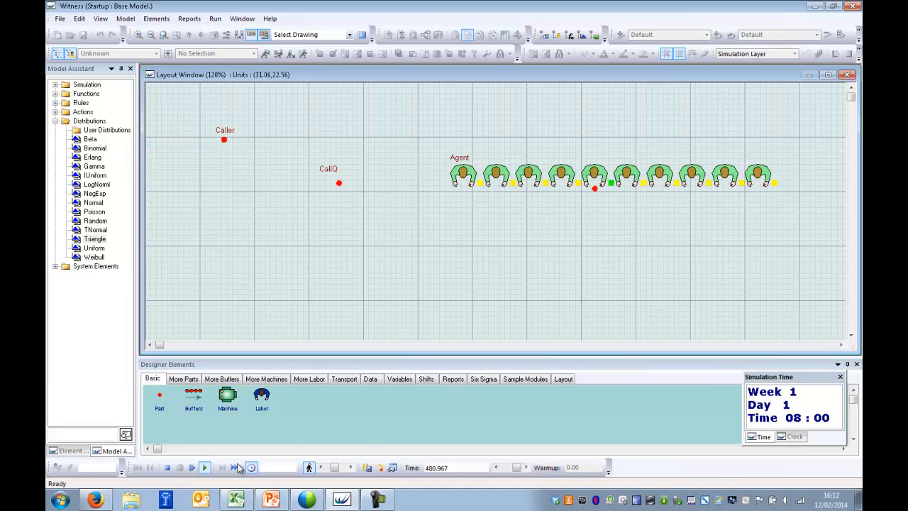
Stop the simulation run and reset the model to time zero.
{"action": "left_click", "coordinate": [169, 468]}
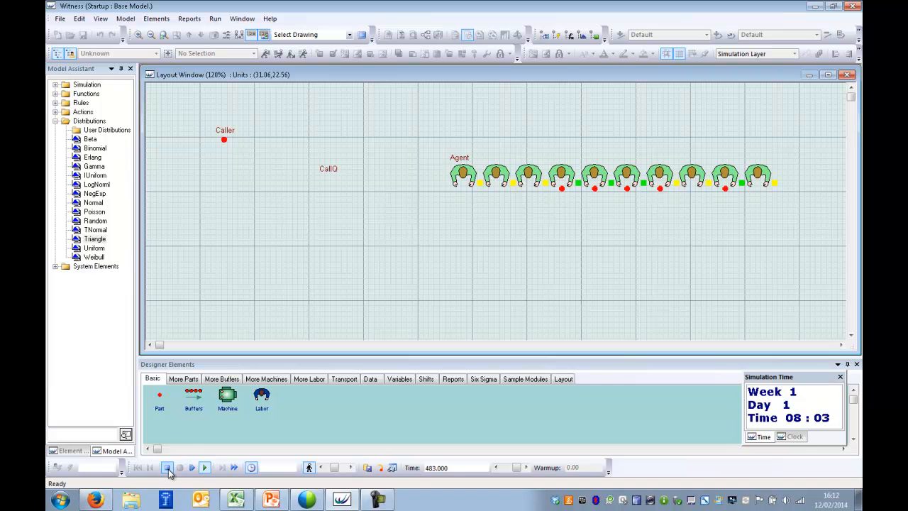
{"action": "left_click", "coordinate": [138, 469]}
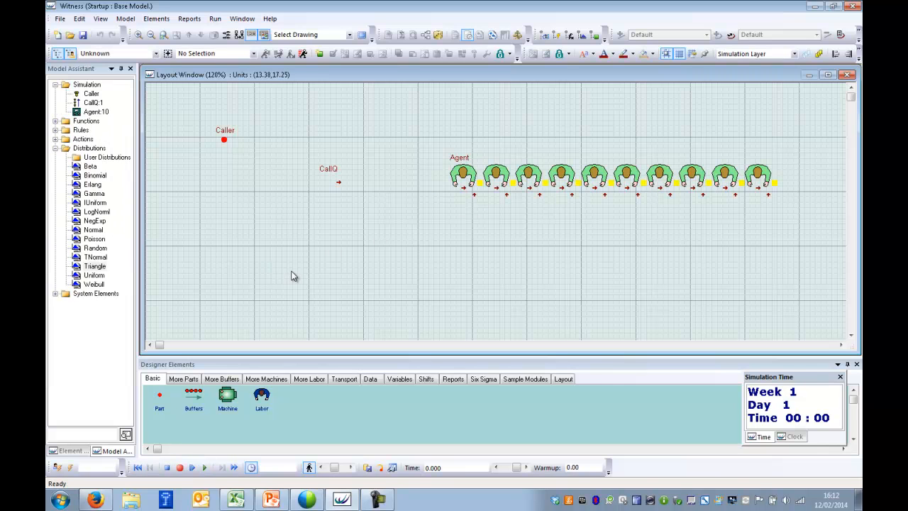
Start saving the model under a new name and browse to the F:\Lanner\Product\Witness\Webinar folder.
{"action": "left_click", "coordinate": [62, 19]}
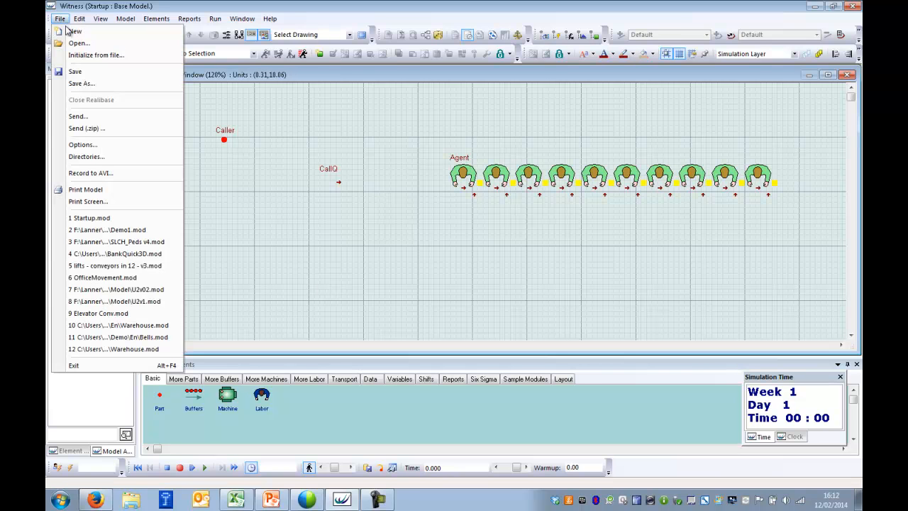
{"action": "left_click", "coordinate": [83, 84]}
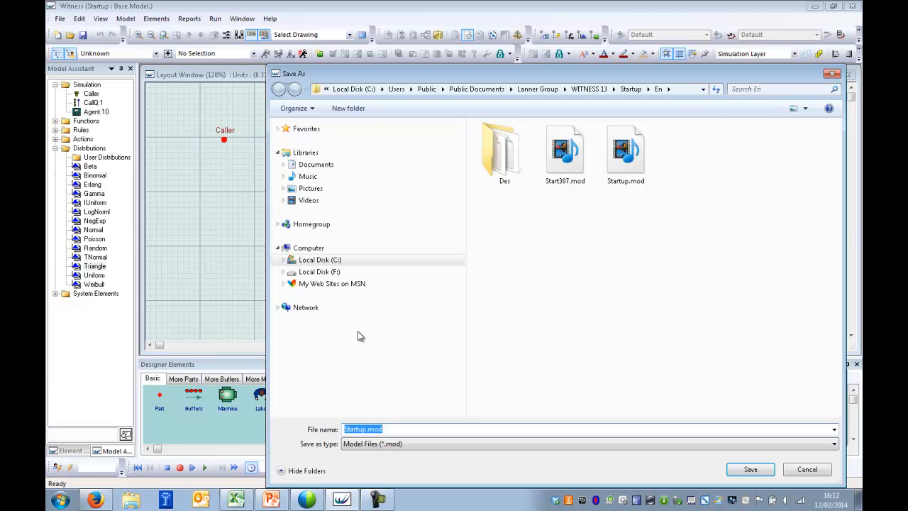
{"action": "left_click", "coordinate": [363, 429]}
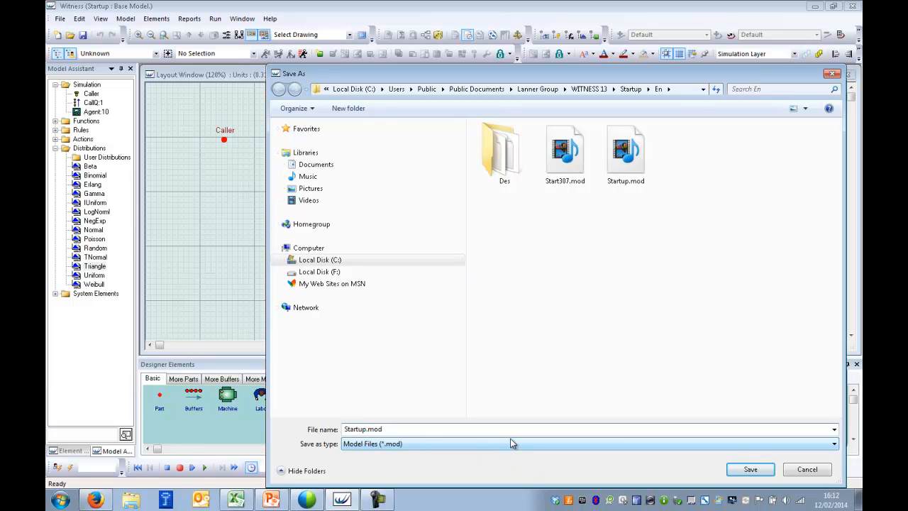
{"action": "left_click", "coordinate": [283, 272]}
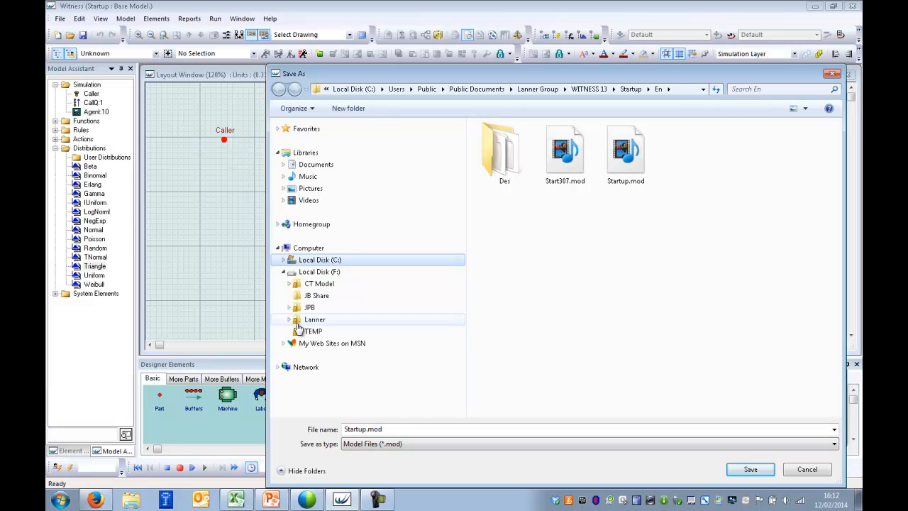
{"action": "left_click", "coordinate": [288, 319]}
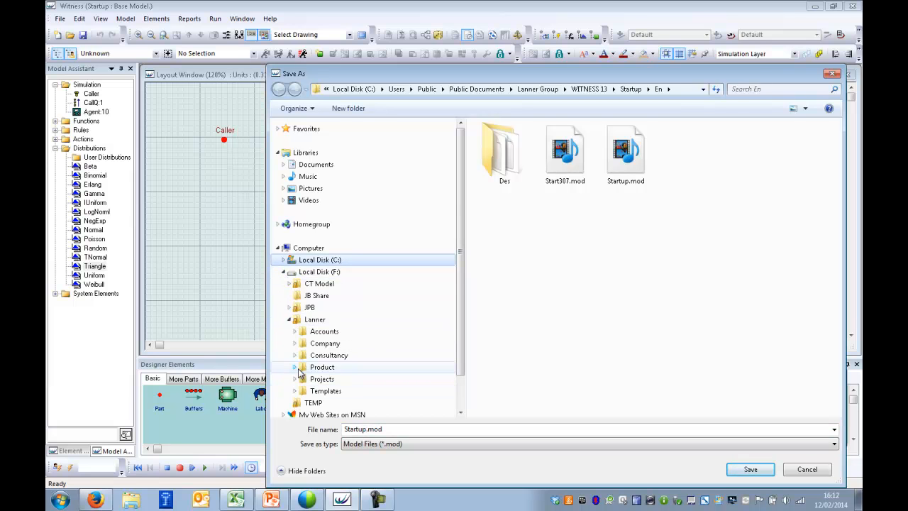
{"action": "left_click", "coordinate": [295, 367]}
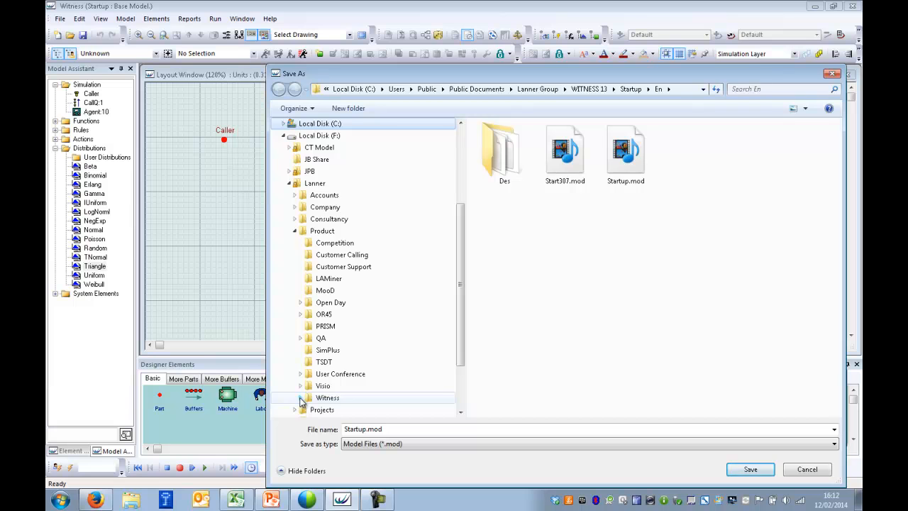
{"action": "left_click", "coordinate": [300, 398]}
{"action": "left_click", "coordinate": [335, 397]}
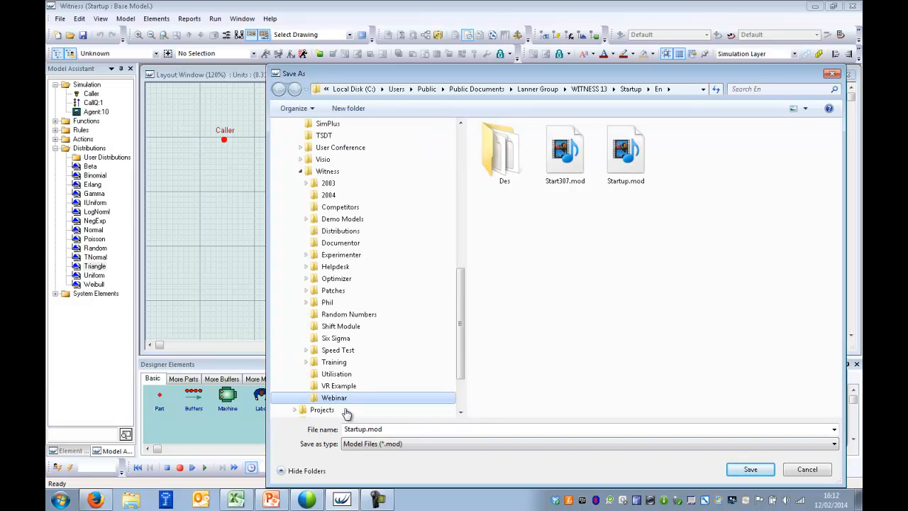
Name the model file Demo2, based on the existing Demo1.mod name, and save it in the Webinar folder.
{"action": "left_click", "coordinate": [503, 177]}
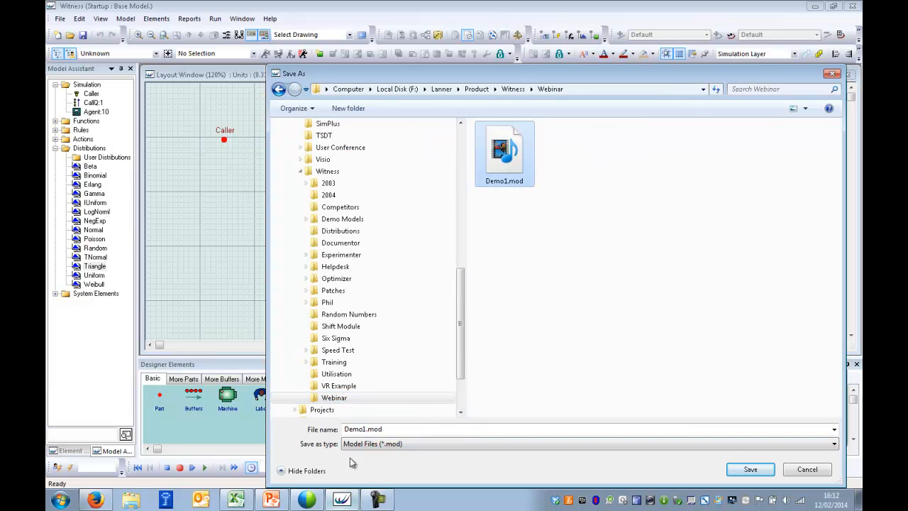
{"action": "double_click", "coordinate": [363, 429]}
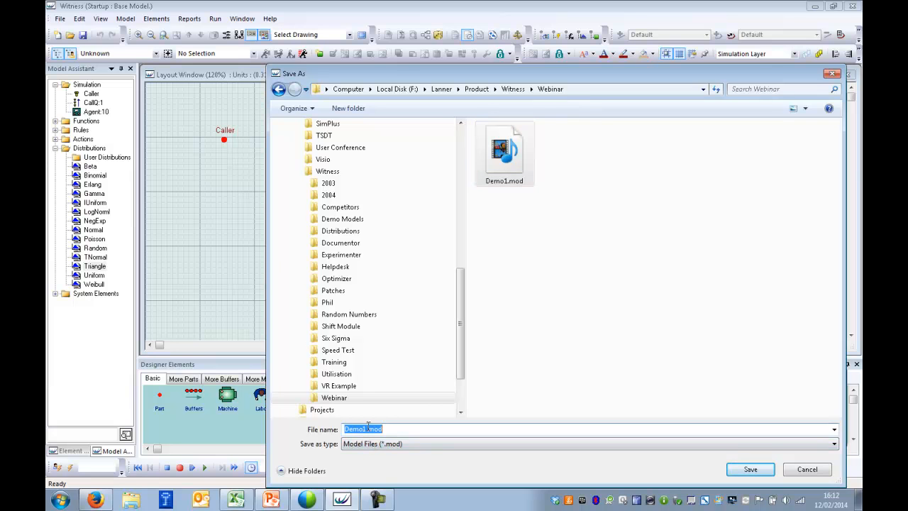
{"action": "left_click", "coordinate": [363, 429]}
{"action": "key", "text": "BackSpace"}
{"action": "type", "text": "2"}
{"action": "left_click", "coordinate": [752, 470]}
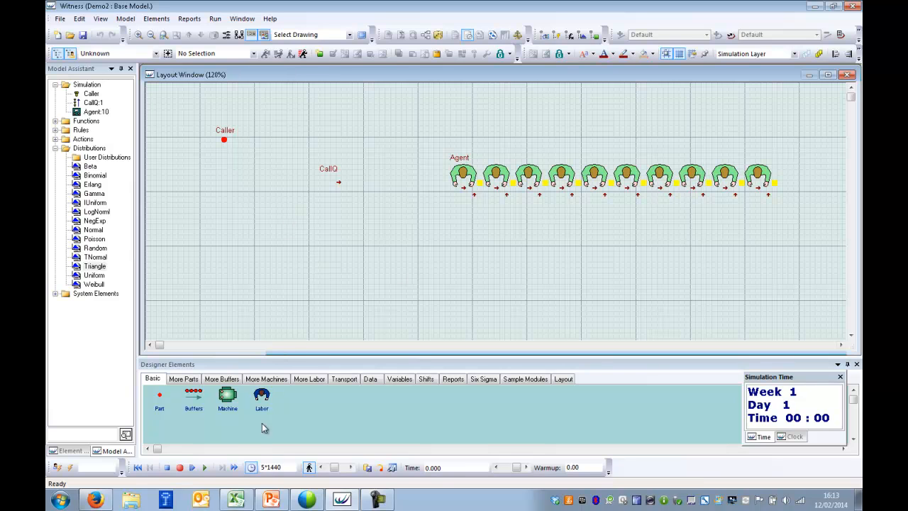
Batch-run the model to time 5*1440, view Caller's part statistics and close the report.
{"action": "left_click", "coordinate": [234, 468]}
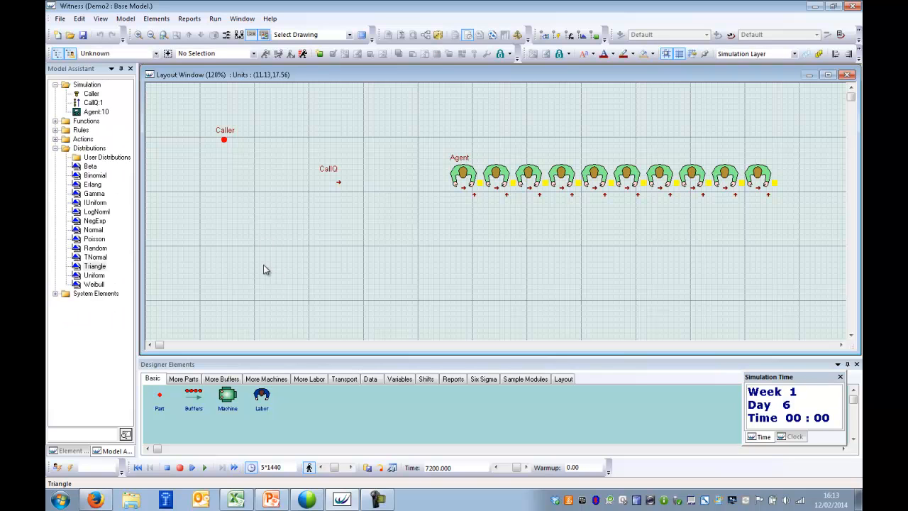
{"action": "right_click", "coordinate": [225, 136]}
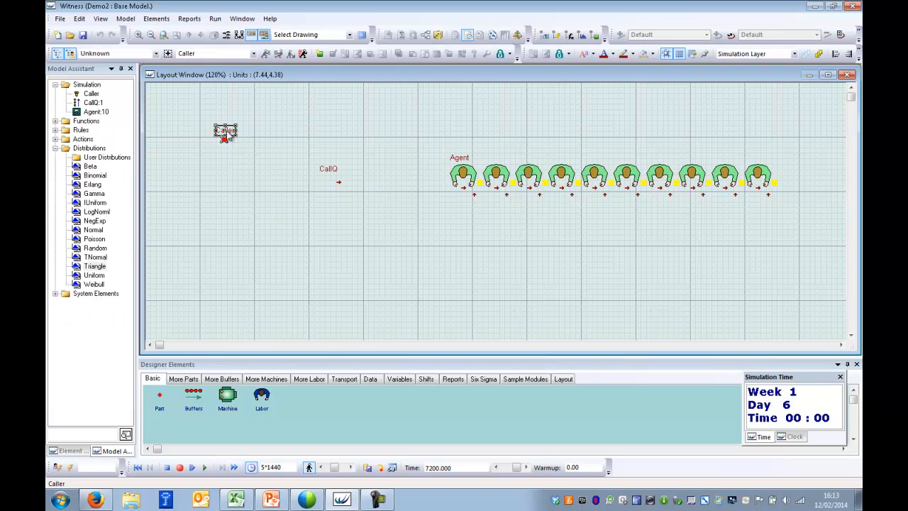
{"action": "left_click", "coordinate": [263, 256]}
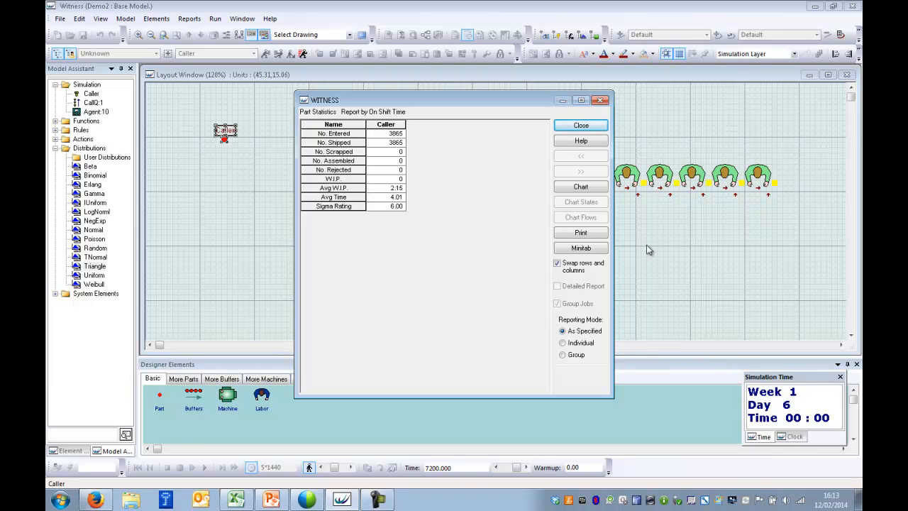
{"action": "left_click", "coordinate": [581, 125]}
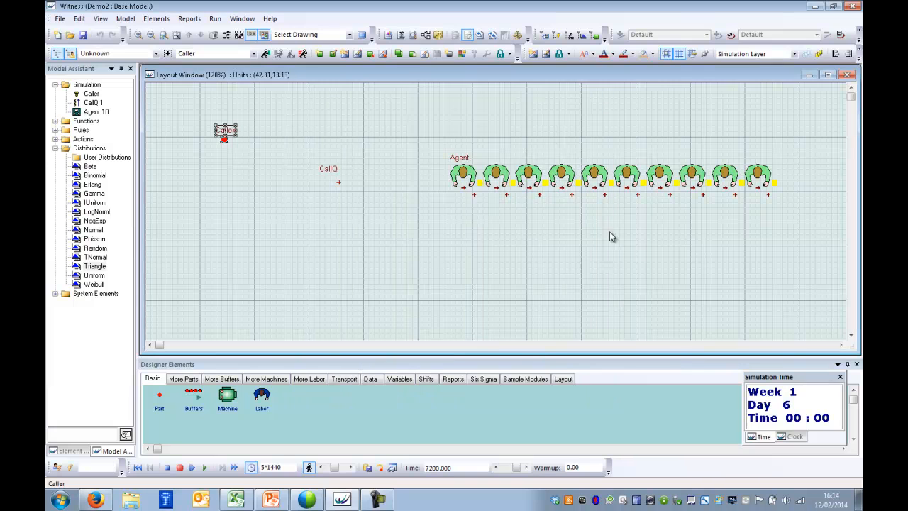
View Agent's machine statistics, close the report and clear the selection.
{"action": "right_click", "coordinate": [458, 162]}
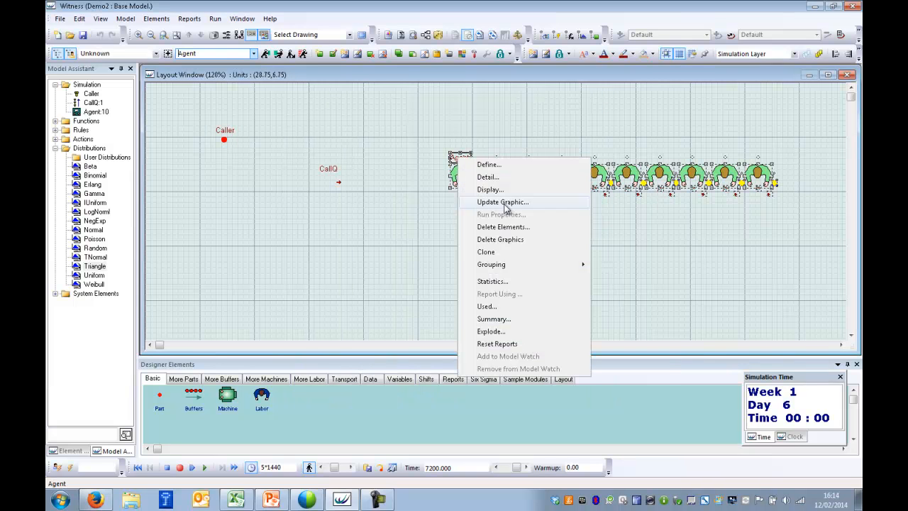
{"action": "left_click", "coordinate": [493, 282]}
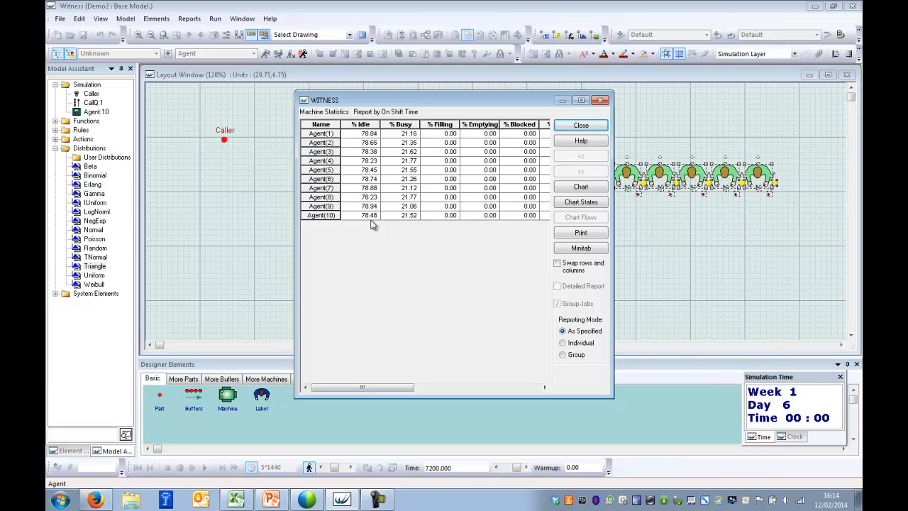
{"action": "left_click", "coordinate": [581, 126]}
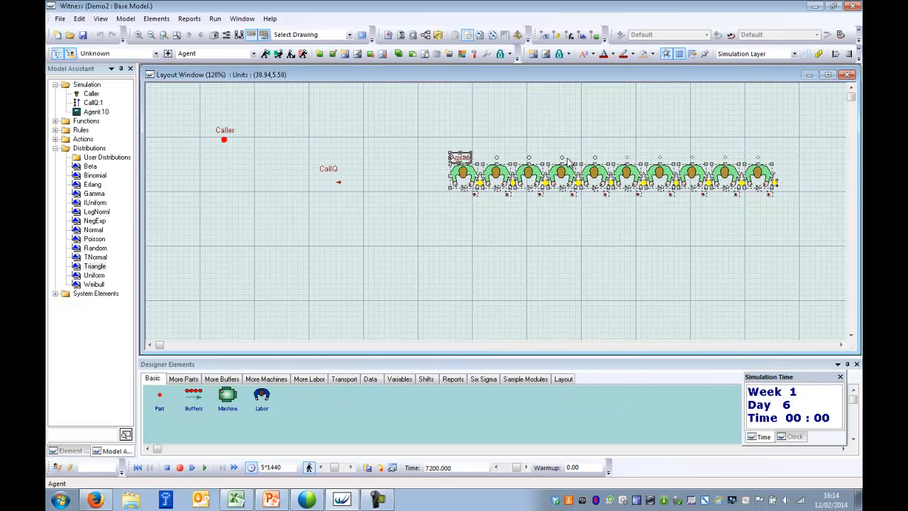
{"action": "left_click", "coordinate": [471, 284]}
Reset the model to time zero and set Agent's quantity to 3.
{"action": "left_click", "coordinate": [137, 468]}
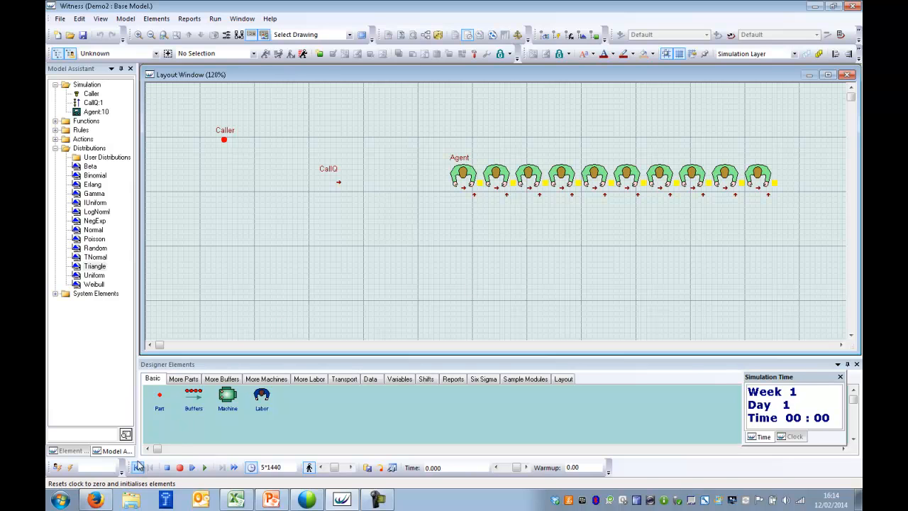
{"action": "double_click", "coordinate": [459, 162]}
{"action": "key", "text": "Tab"}
{"action": "type", "text": "3"}
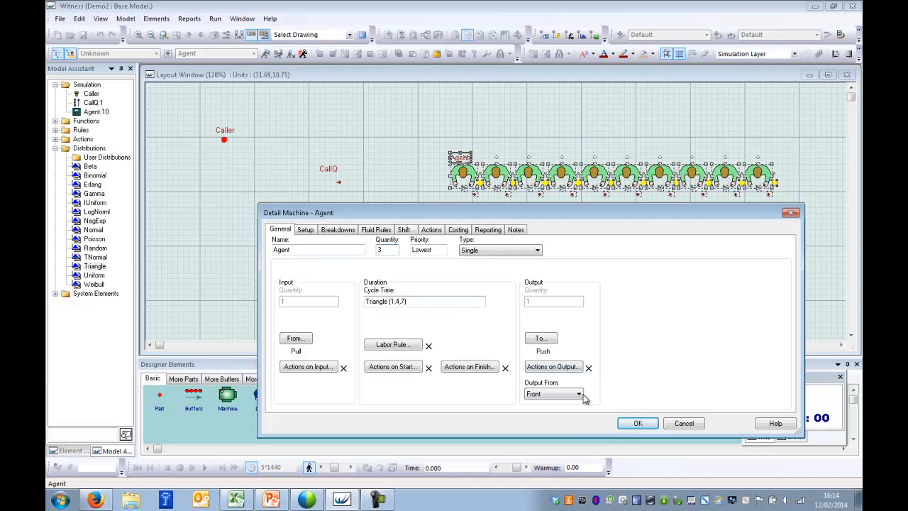
{"action": "left_click", "coordinate": [636, 422]}
{"action": "left_click", "coordinate": [507, 256]}
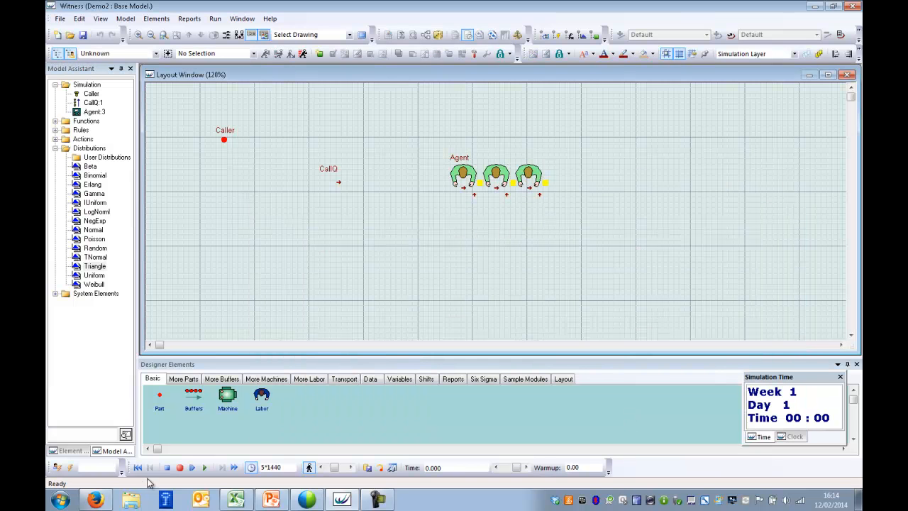
Run the model with display to 5*1440, with walk mode off, and view Caller's part statistics.
{"action": "left_click", "coordinate": [204, 468]}
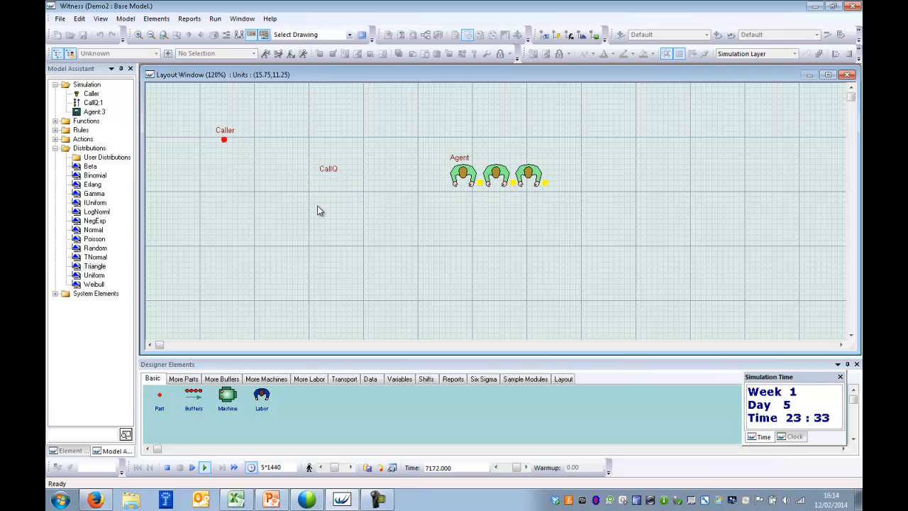
{"action": "left_click", "coordinate": [225, 134]}
{"action": "right_click", "coordinate": [226, 134]}
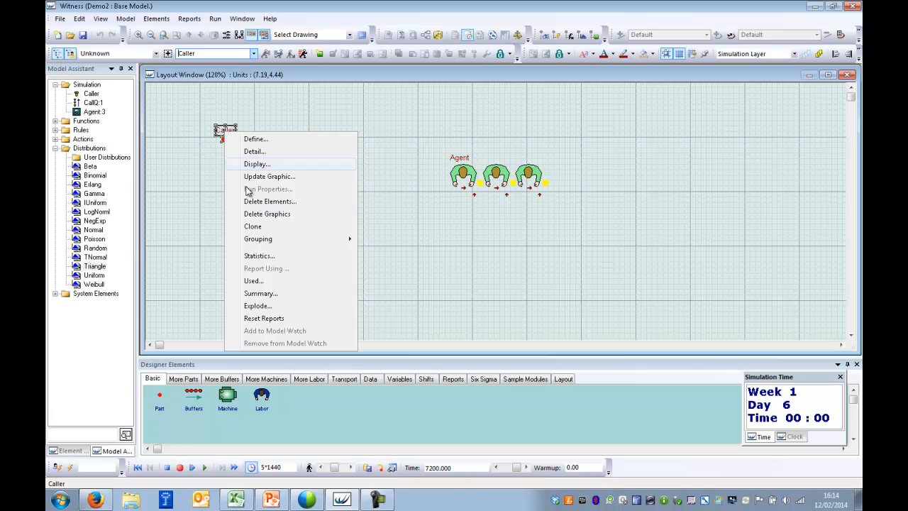
{"action": "left_click", "coordinate": [264, 257]}
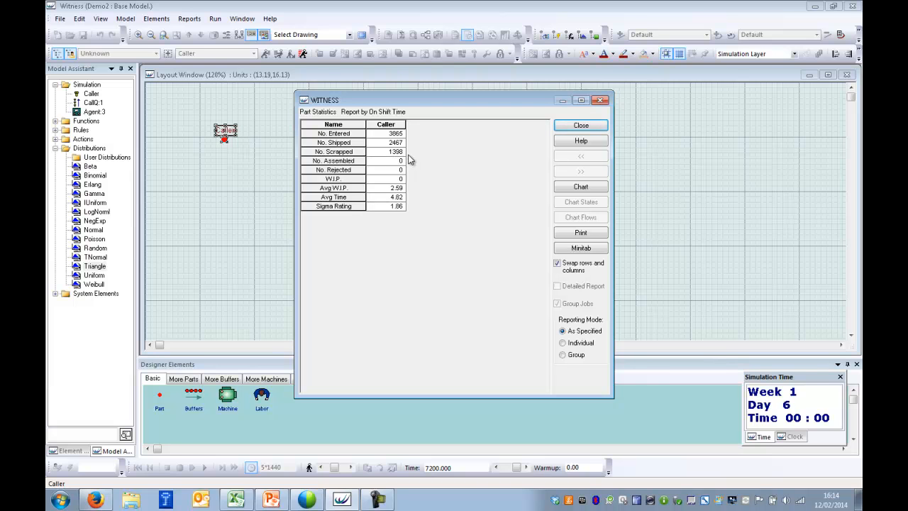
{"action": "left_click", "coordinate": [574, 126]}
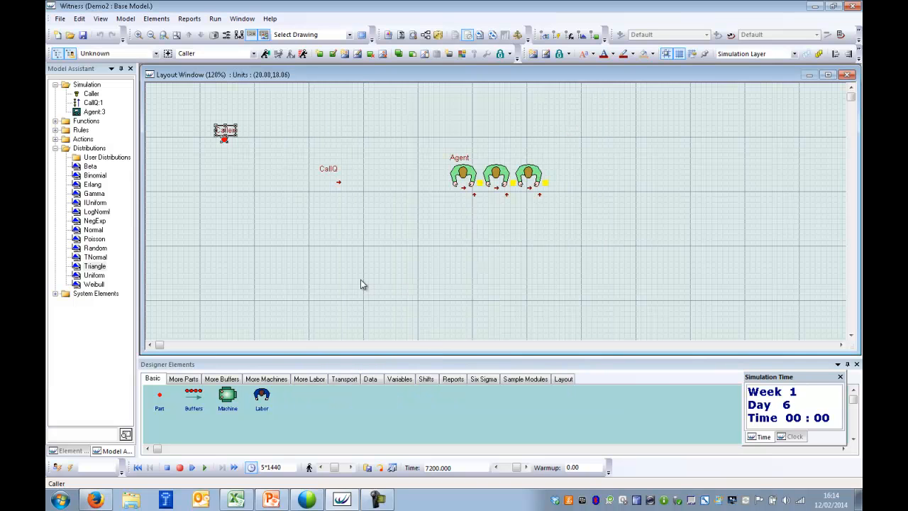
Reset the model to time zero and set Agent's quantity to 10.
{"action": "left_click", "coordinate": [138, 468]}
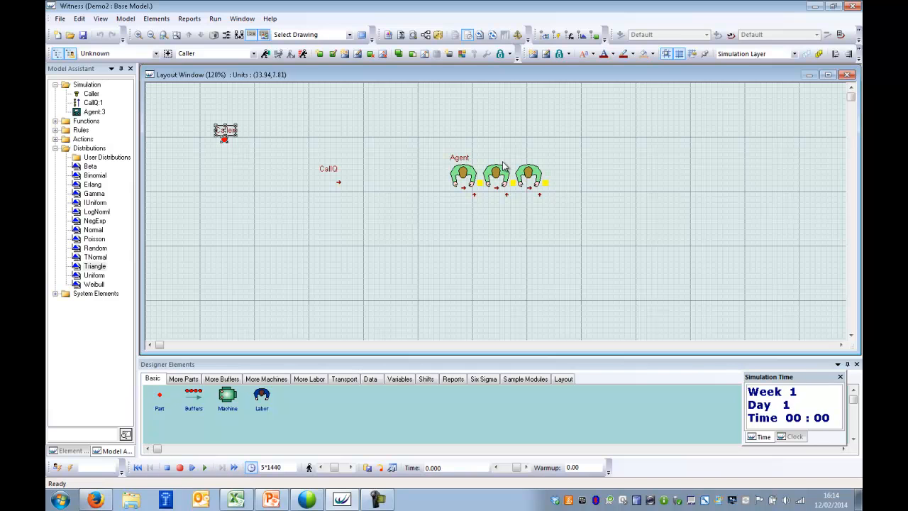
{"action": "double_click", "coordinate": [459, 161]}
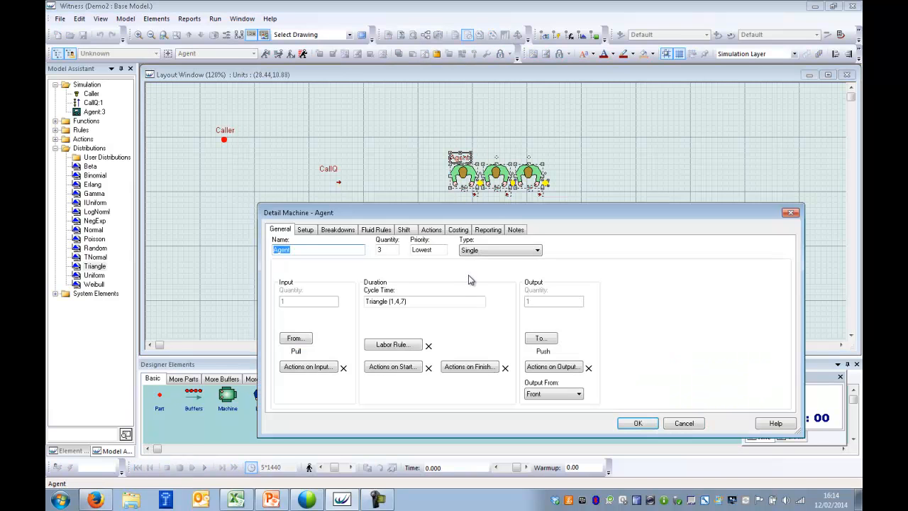
{"action": "left_click_drag", "start_coordinate": [393, 250], "coordinate": [369, 251]}
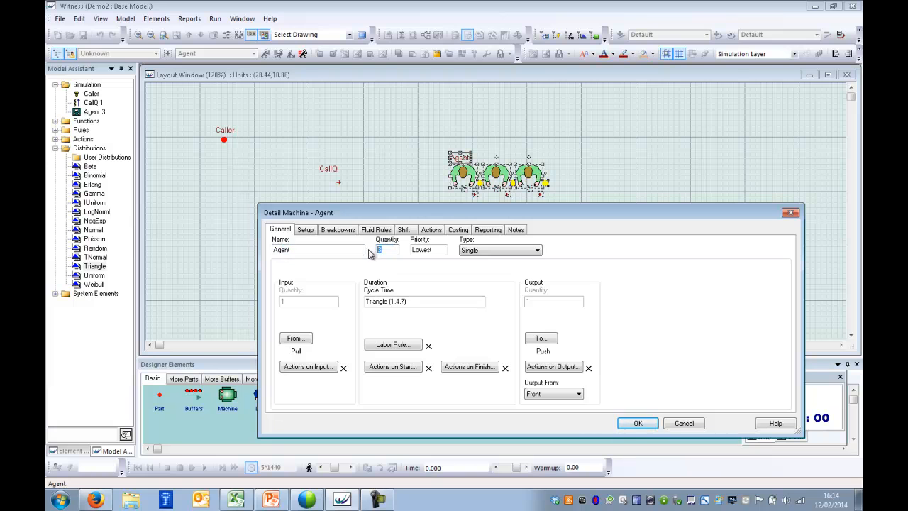
{"action": "left_click", "coordinate": [637, 422]}
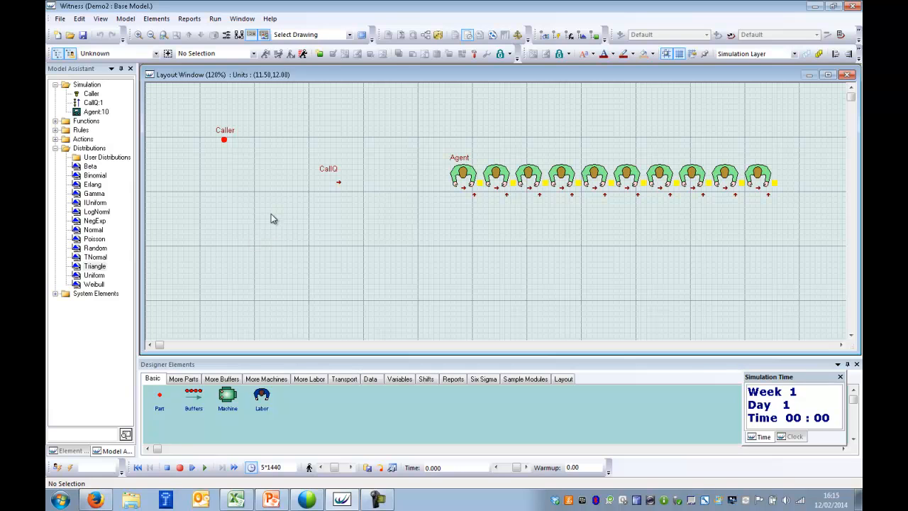
Add an integer variable to the layout below Caller and name it Abandoned.
{"action": "left_click", "coordinate": [400, 381]}
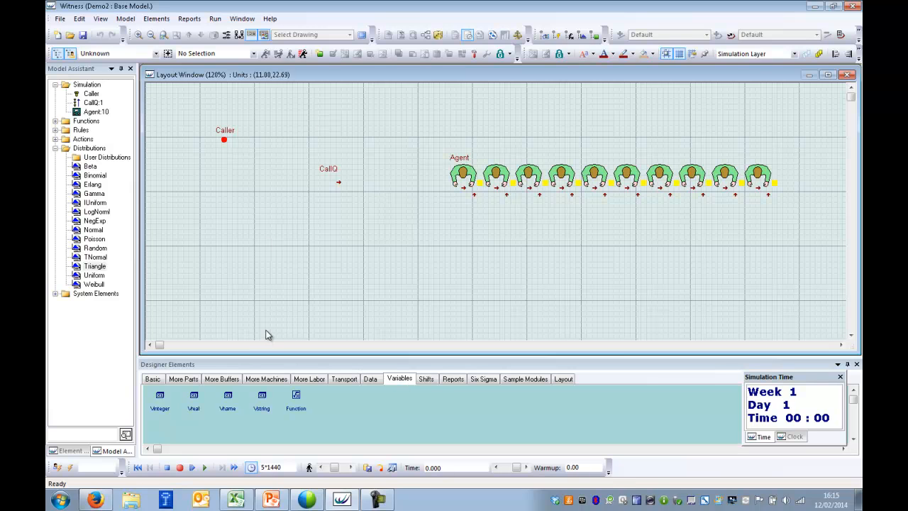
{"action": "left_click_drag", "start_coordinate": [161, 399], "coordinate": [172, 297]}
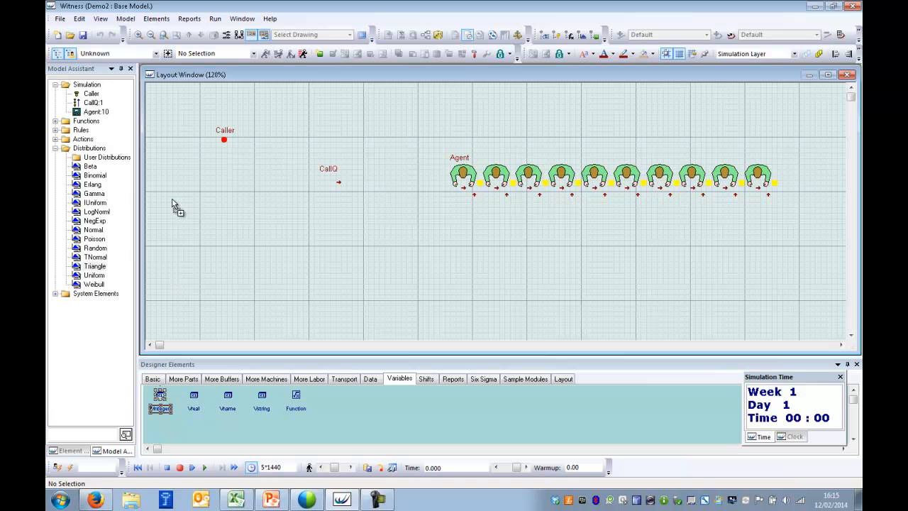
{"action": "left_click_drag", "start_coordinate": [172, 206], "coordinate": [174, 206]}
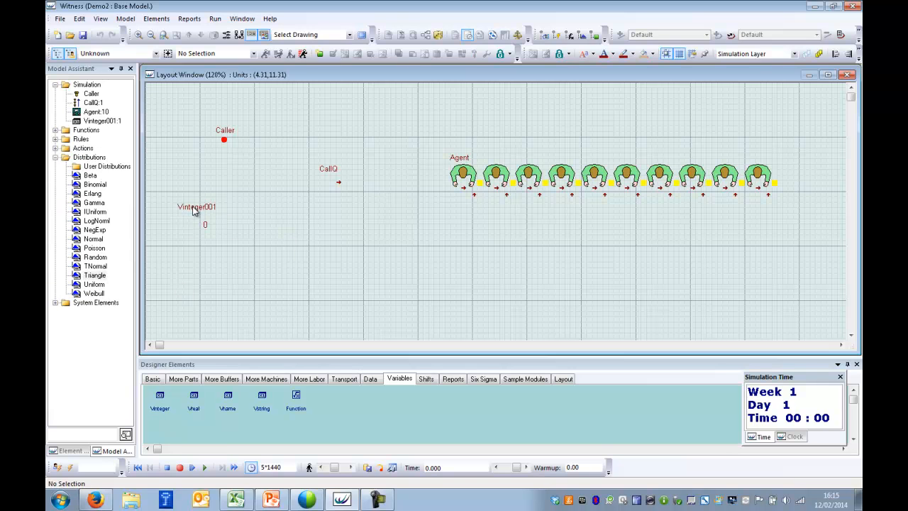
{"action": "double_click", "coordinate": [194, 209]}
{"action": "type", "text": "Abandoned"}
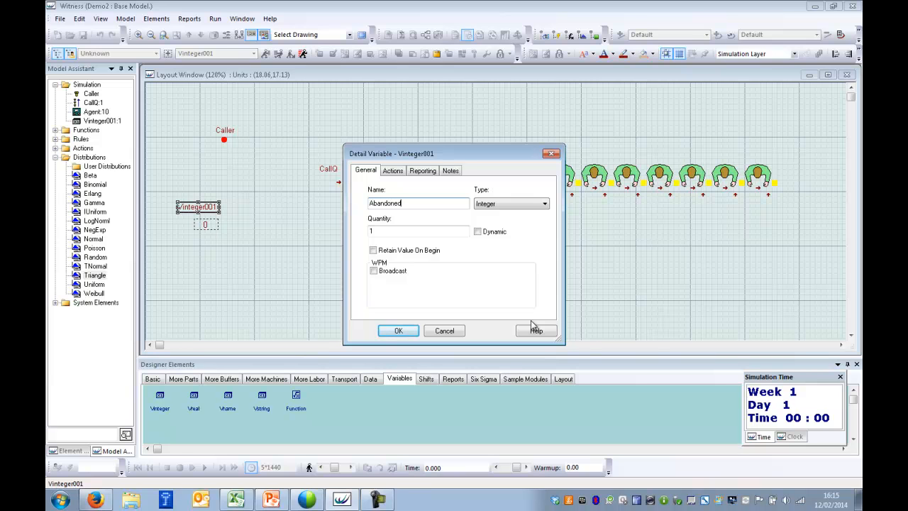
{"action": "left_click", "coordinate": [397, 331]}
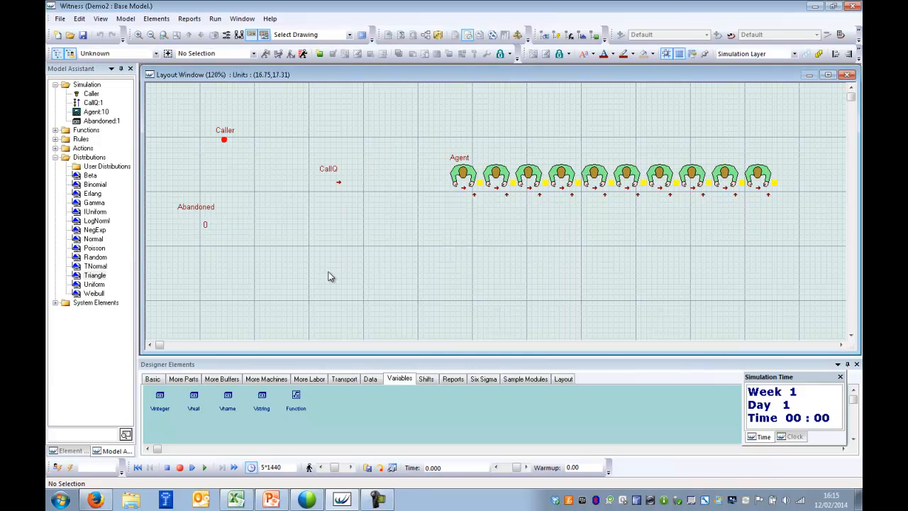
Set CallQ's actions on maximum delay to Abandoned=Abandoned+1.
{"action": "left_click", "coordinate": [330, 171]}
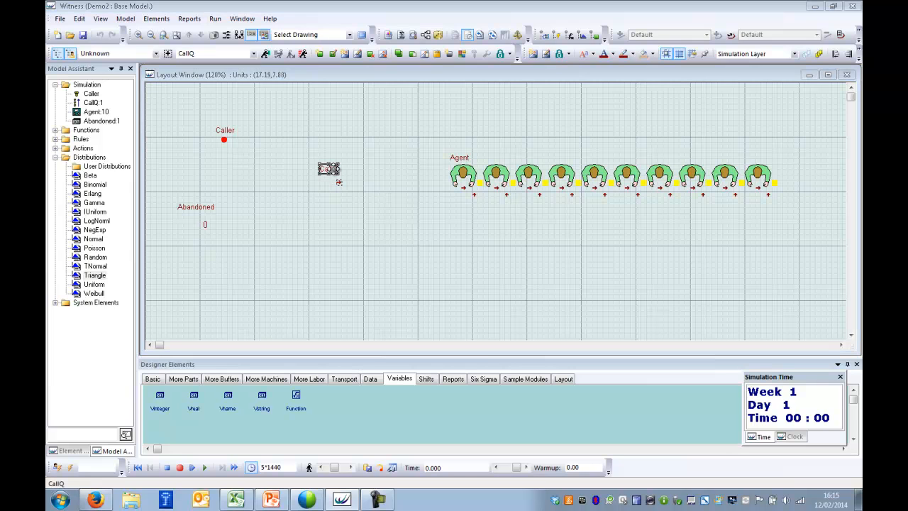
{"action": "double_click", "coordinate": [330, 171]}
{"action": "left_click", "coordinate": [498, 314]}
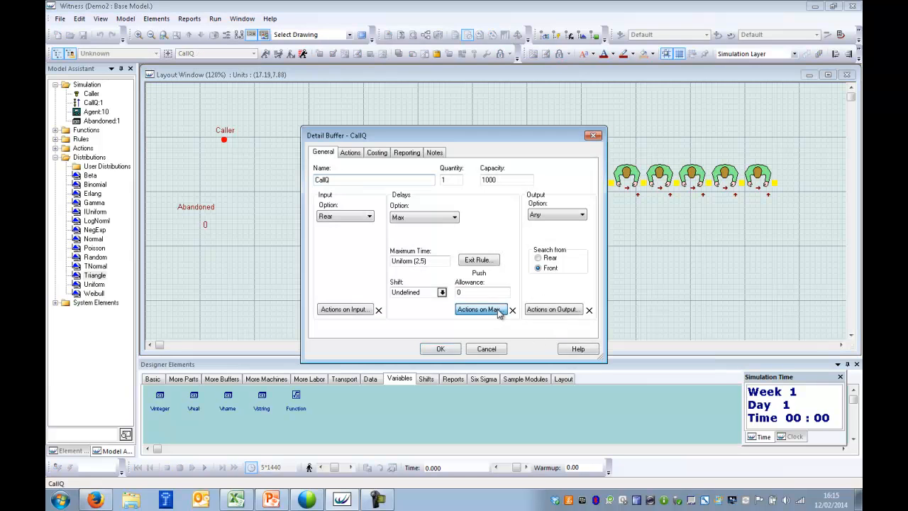
{"action": "type", "text": "Ab"}
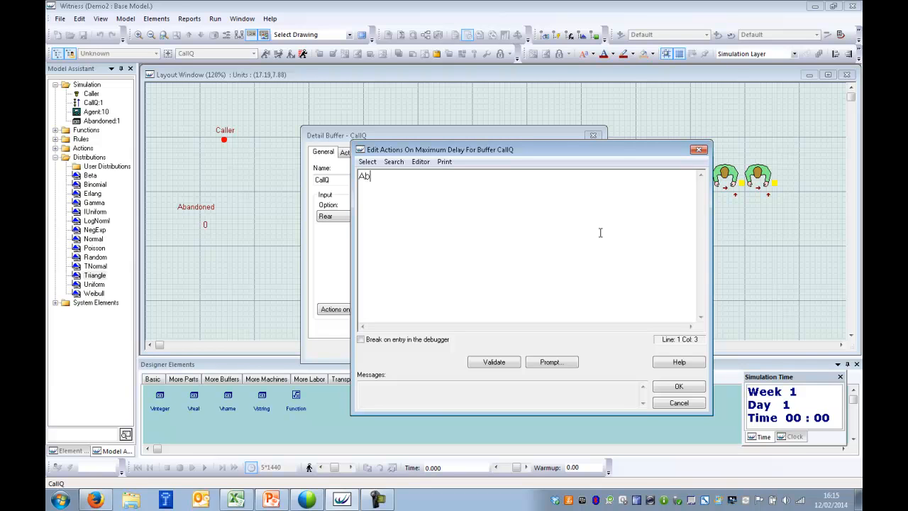
{"action": "type", "text": "andoned=Abandoned+1"}
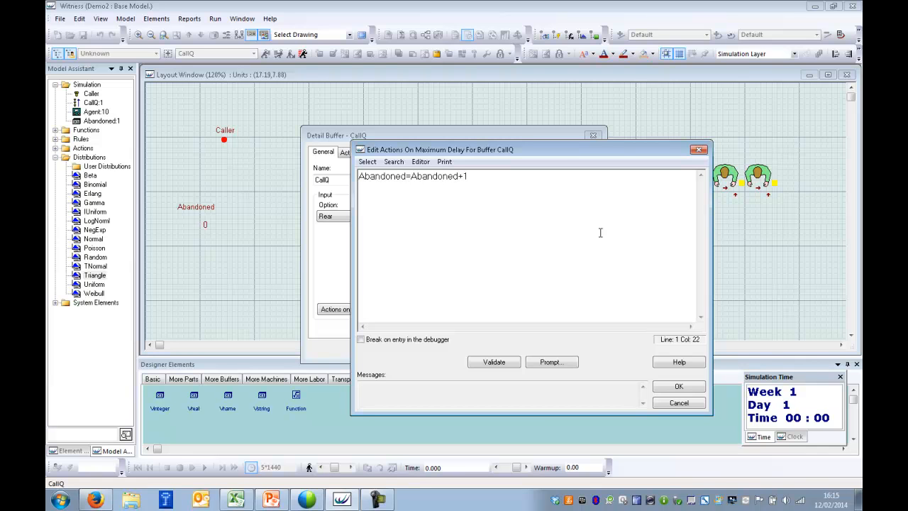
{"action": "left_click", "coordinate": [679, 385]}
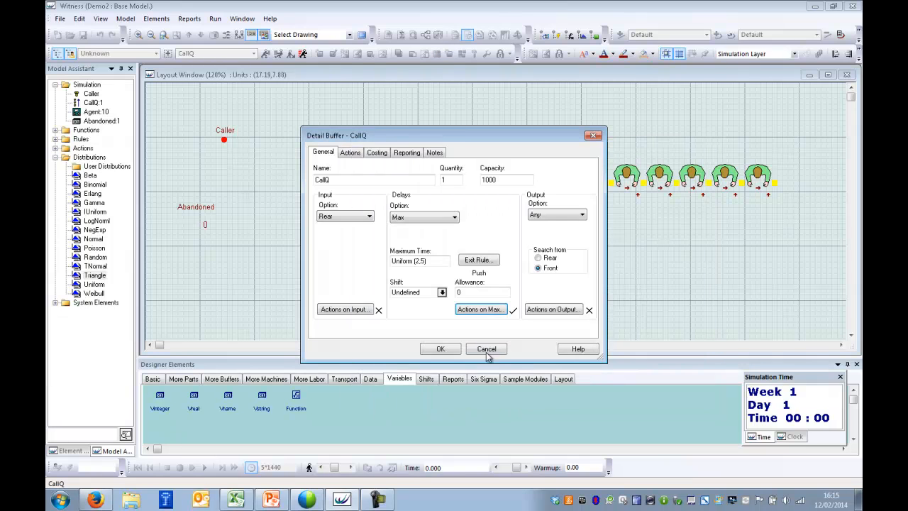
{"action": "left_click", "coordinate": [440, 349]}
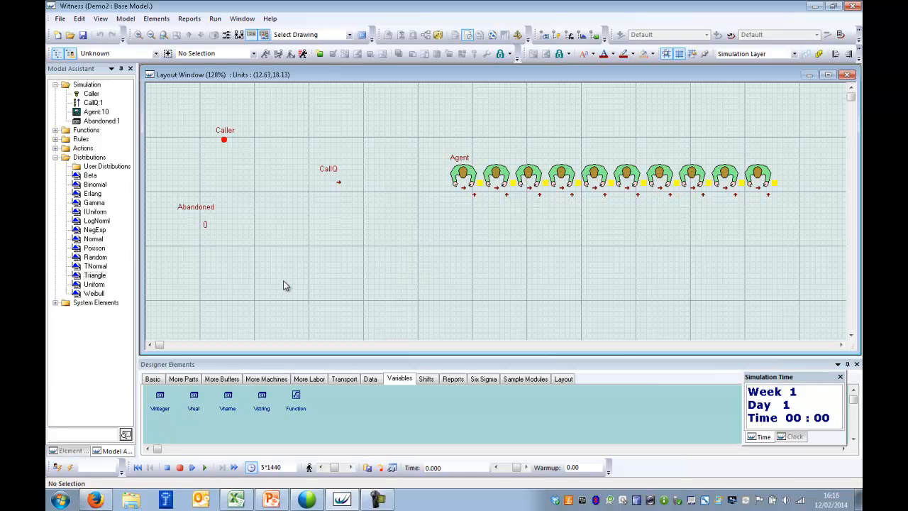
Add an integer variable to the layout below Abandoned, name it Answered and set its quantity to 2.
{"action": "left_click", "coordinate": [160, 399]}
{"action": "left_click_drag", "start_coordinate": [160, 398], "coordinate": [181, 246]}
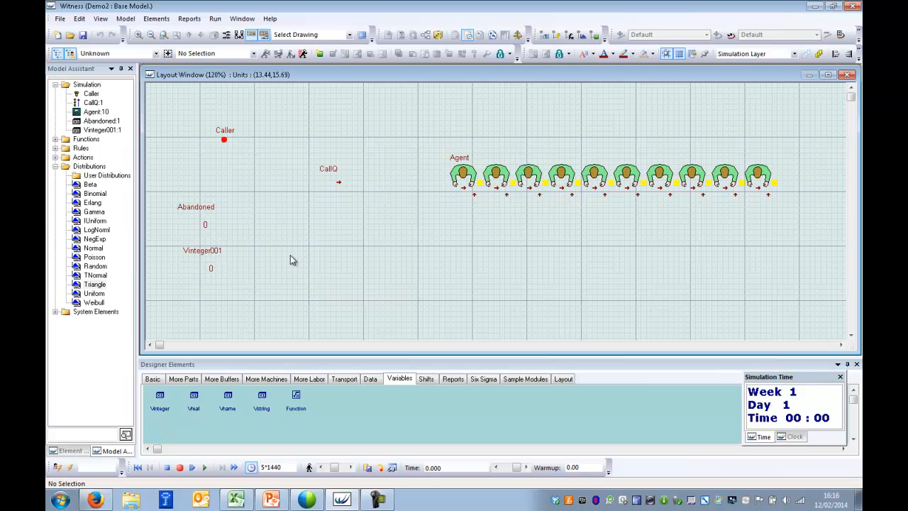
{"action": "double_click", "coordinate": [205, 252]}
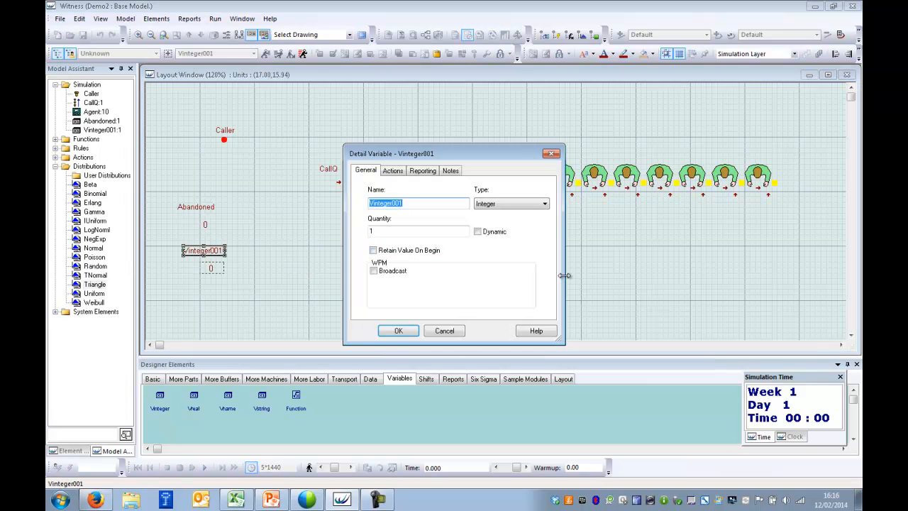
{"action": "type", "text": "Answered"}
{"action": "key", "text": "Tab"}
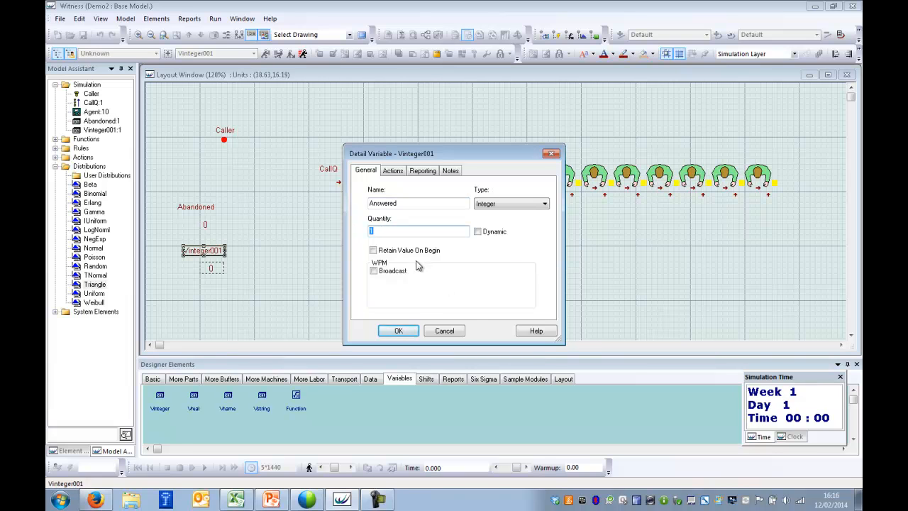
{"action": "type", "text": "2"}
{"action": "left_click", "coordinate": [400, 332]}
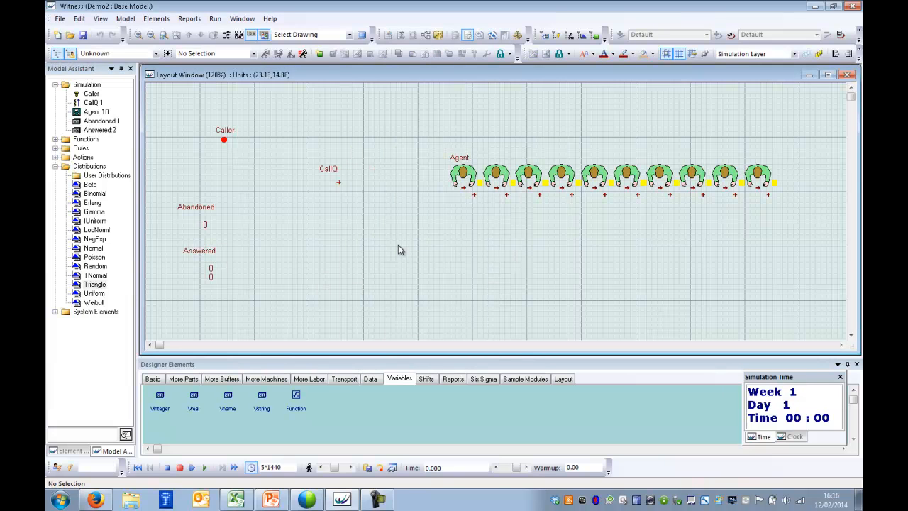
Enter Answered(1)=Answered(1)+1 in CallQ's actions on output.
{"action": "double_click", "coordinate": [328, 175]}
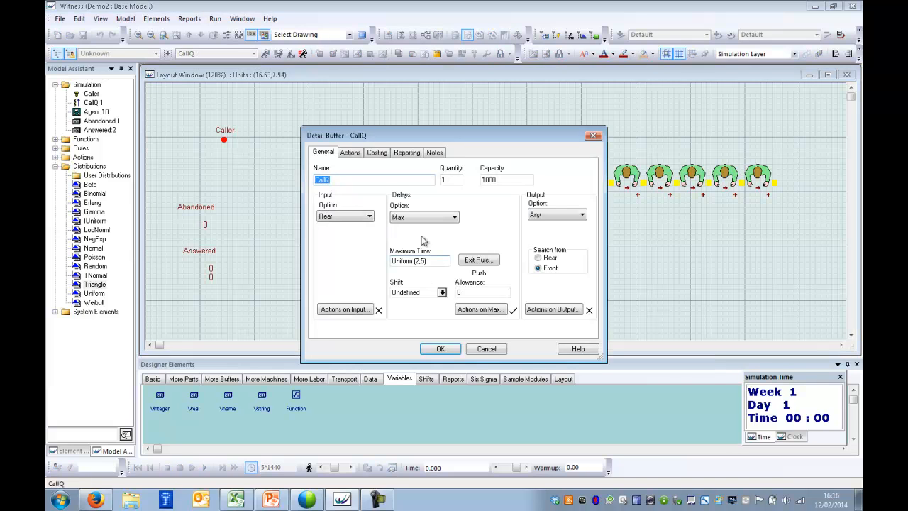
{"action": "left_click", "coordinate": [550, 311]}
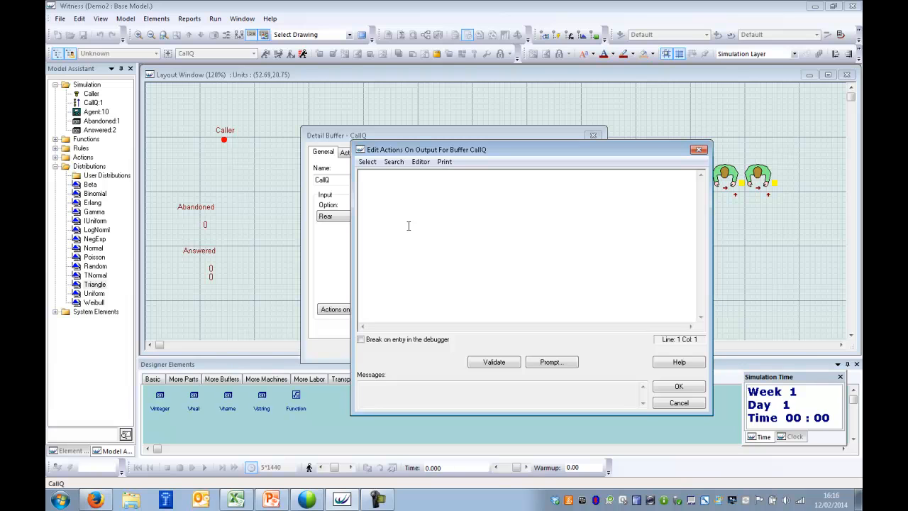
{"action": "double_click", "coordinate": [96, 130]}
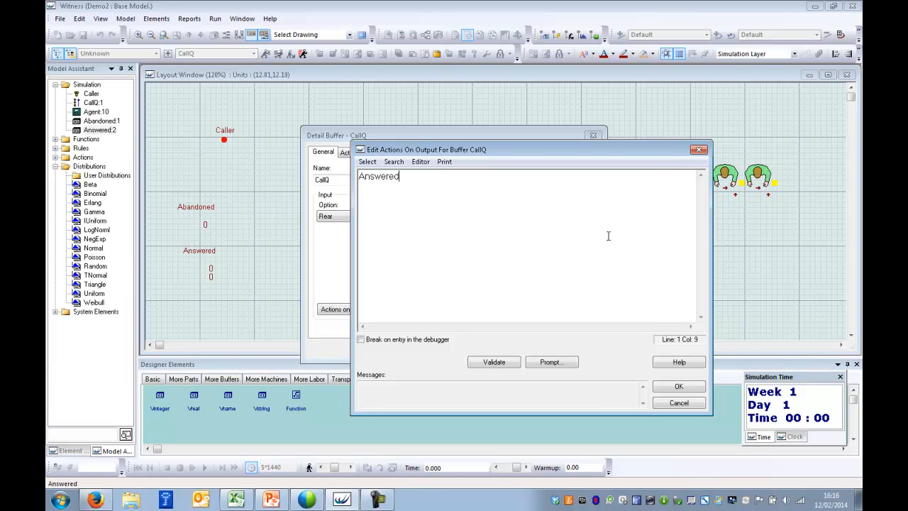
{"action": "type", "text": "+"}
{"action": "type", "text": "1)="}
{"action": "double_click", "coordinate": [100, 131]}
{"action": "type", "text": "(1)+1"}
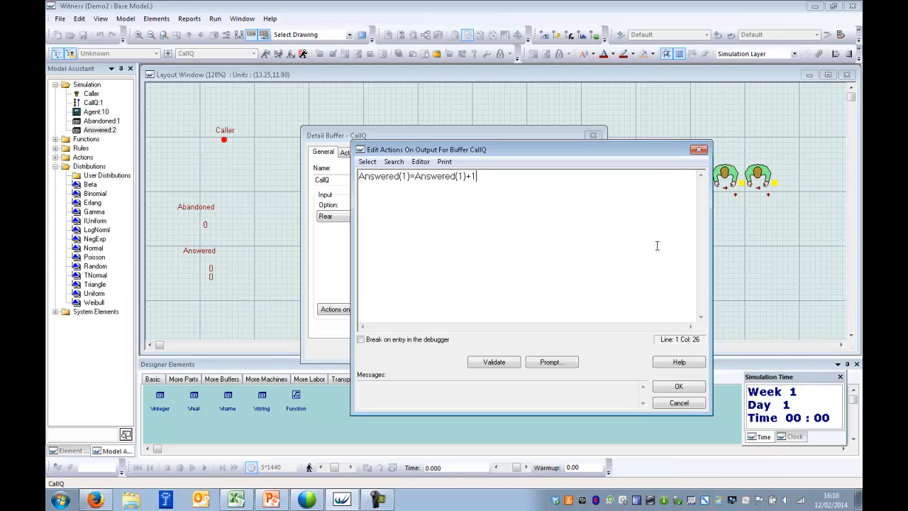
Add a comment separator and the condition If timinbuf(CallQ,1)<0.5 to CallQ's output actions.
{"action": "key", "text": "Return"}
{"action": "type", "text": "If timinbuf("}
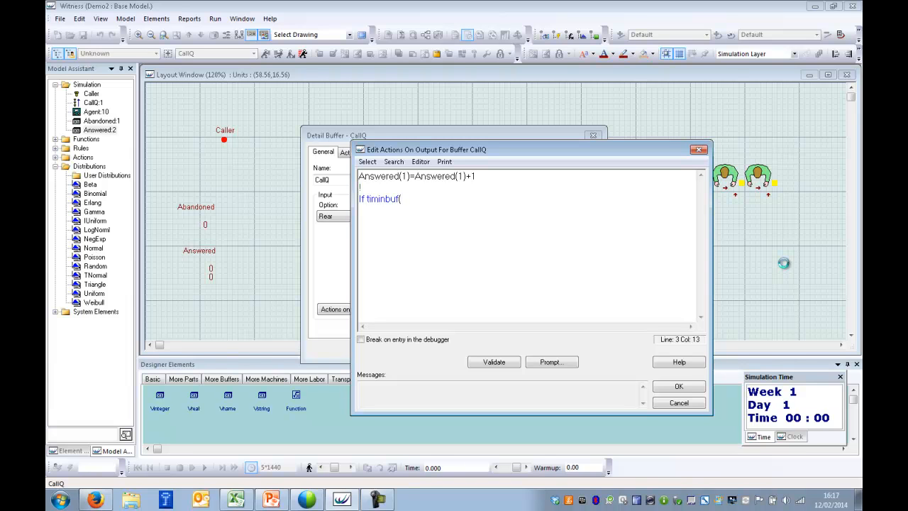
{"action": "type", "text": "CallQ"}
{"action": "type", "text": "0.5"}
{"action": "key", "text": "Return"}
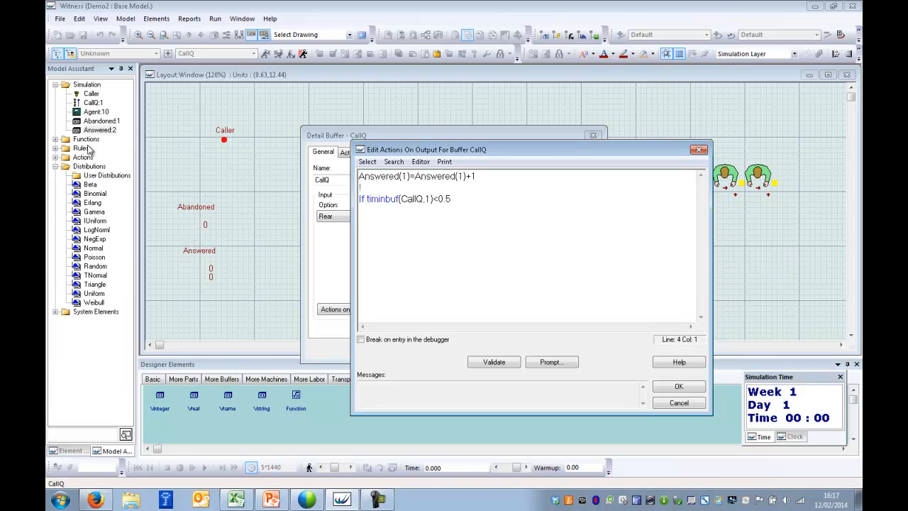
Complete the condition with Answered(2)=Answered(2)+1 and endif, then validate and accept CallQ's output actions.
{"action": "type", "text": "Answered(2)"}
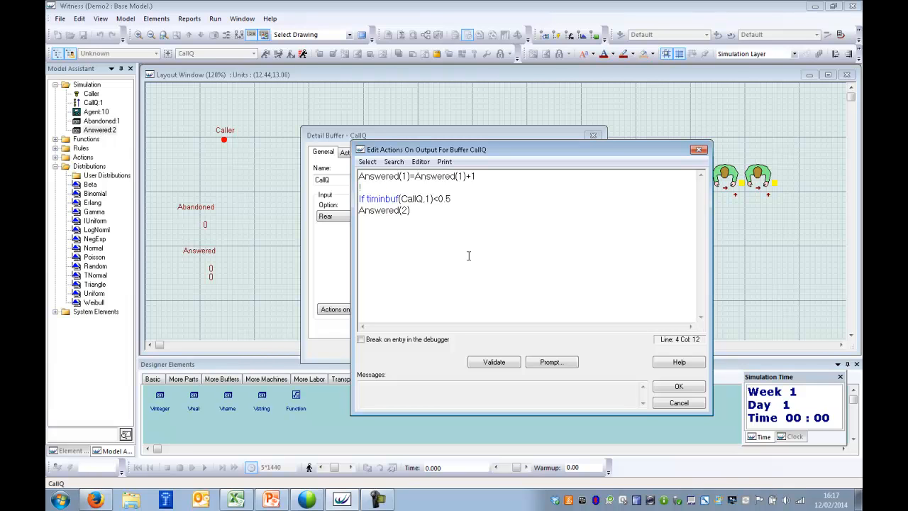
{"action": "type", "text": "="}
{"action": "double_click", "coordinate": [94, 132]}
{"action": "type", "text": "(2)+"}
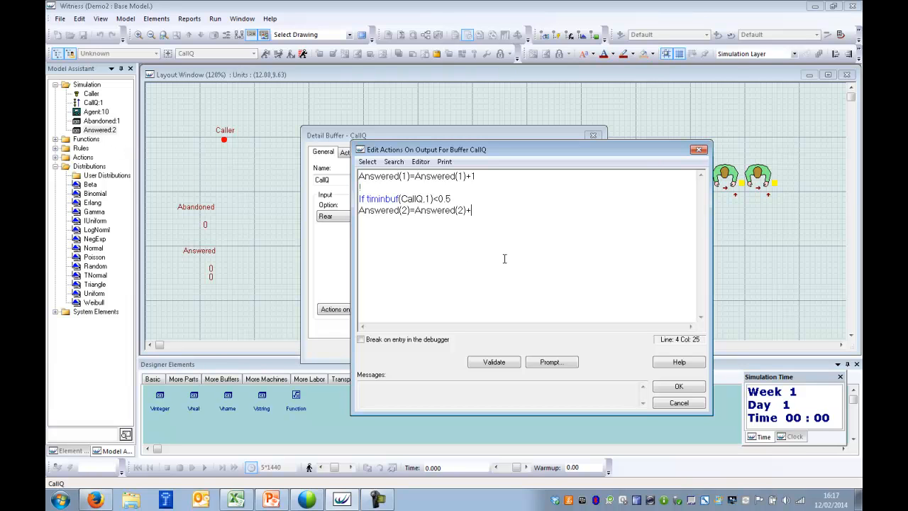
{"action": "key", "text": "Return"}
{"action": "type", "text": "endif"}
{"action": "left_click", "coordinate": [500, 363]}
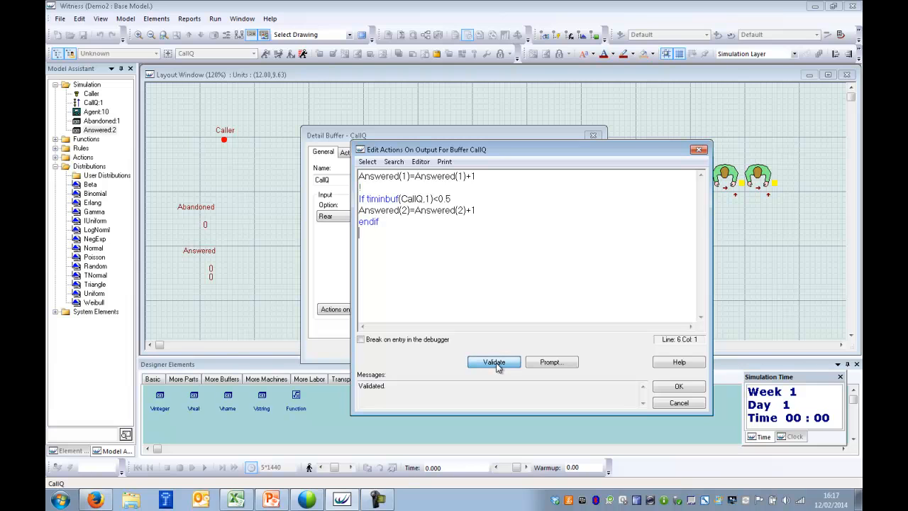
{"action": "left_click", "coordinate": [678, 388]}
{"action": "left_click", "coordinate": [439, 350]}
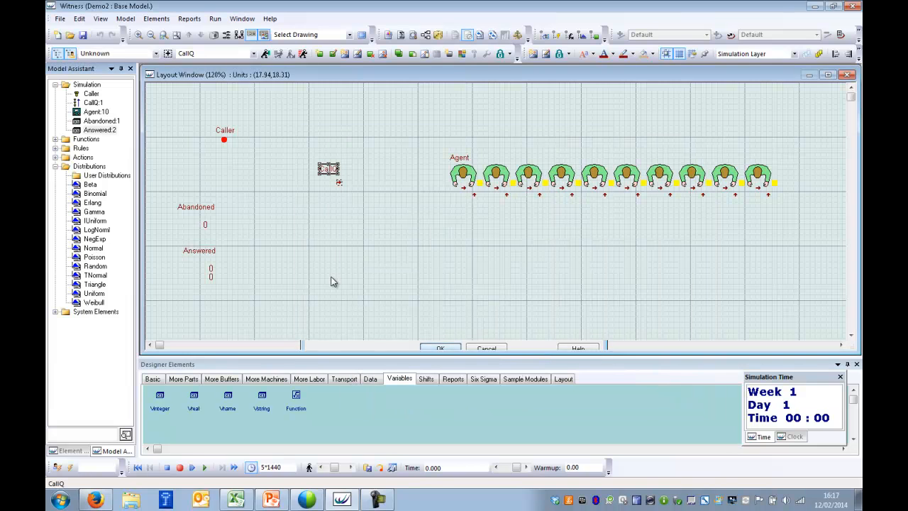
Run the model with display, stop it during day 5 and reset it to time zero.
{"action": "left_click", "coordinate": [204, 468]}
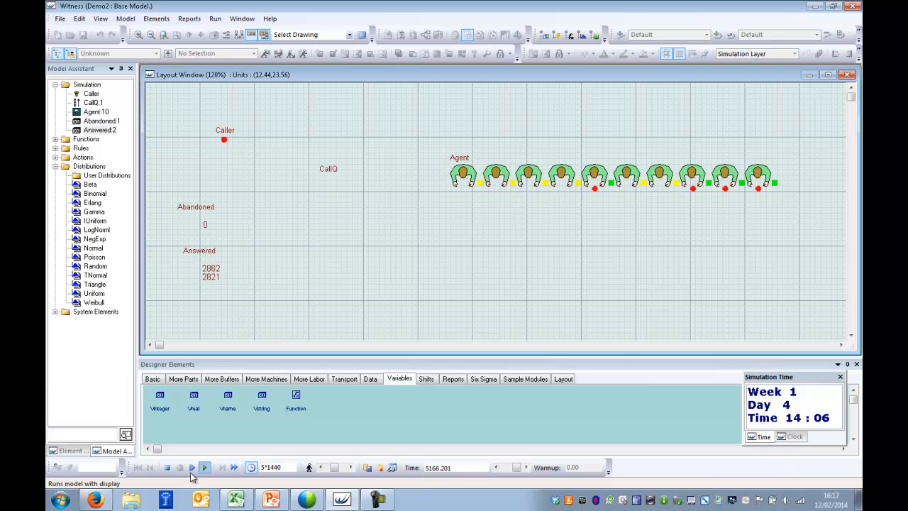
{"action": "left_click", "coordinate": [167, 467]}
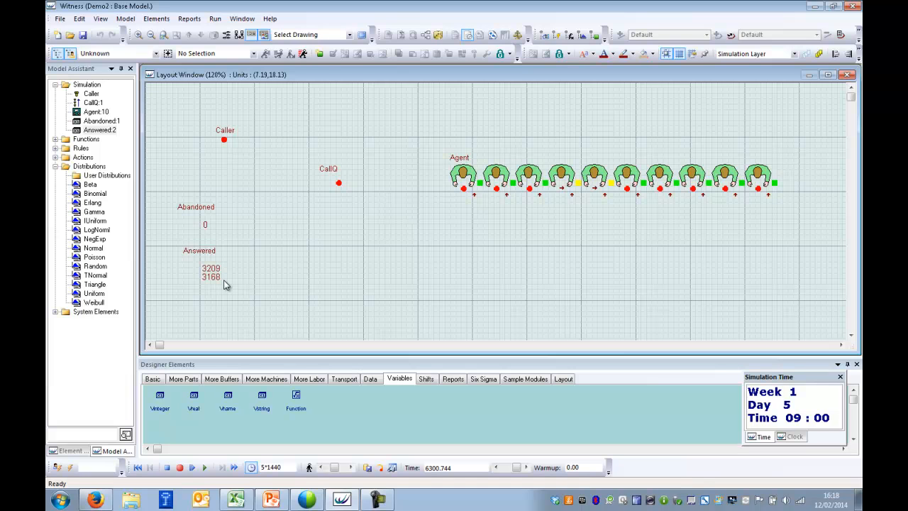
{"action": "left_click", "coordinate": [138, 467]}
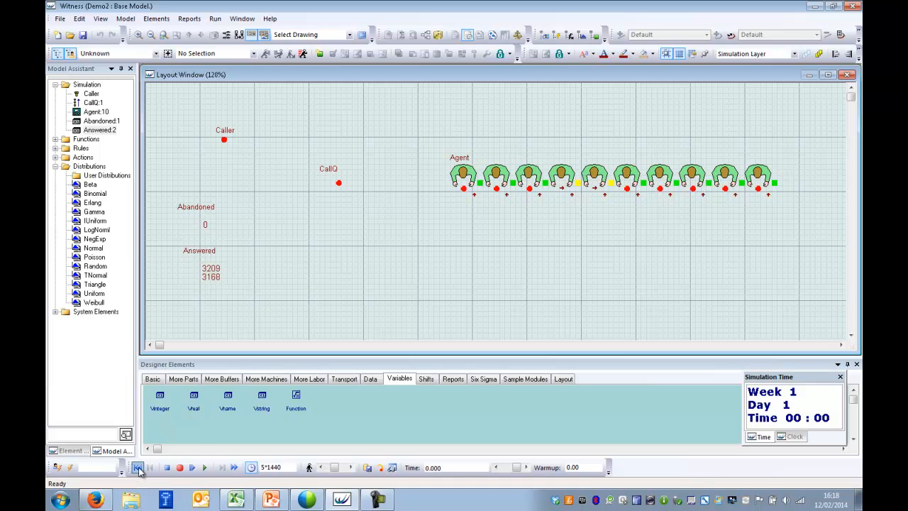
Add a real variable to the layout below Answered and name it CallPerf.
{"action": "left_click", "coordinate": [194, 401]}
{"action": "left_click_drag", "start_coordinate": [194, 401], "coordinate": [172, 295]}
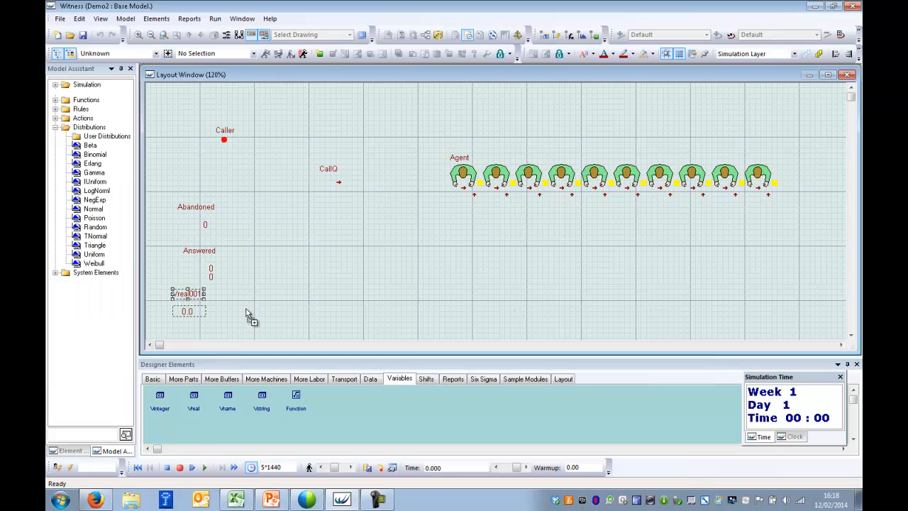
{"action": "double_click", "coordinate": [189, 293]}
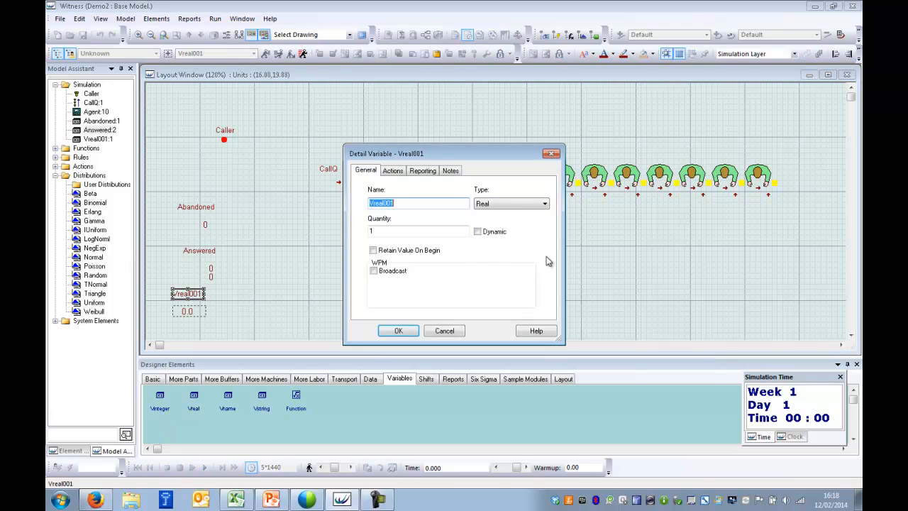
{"action": "type", "text": "CallPerf"}
{"action": "left_click", "coordinate": [396, 331]}
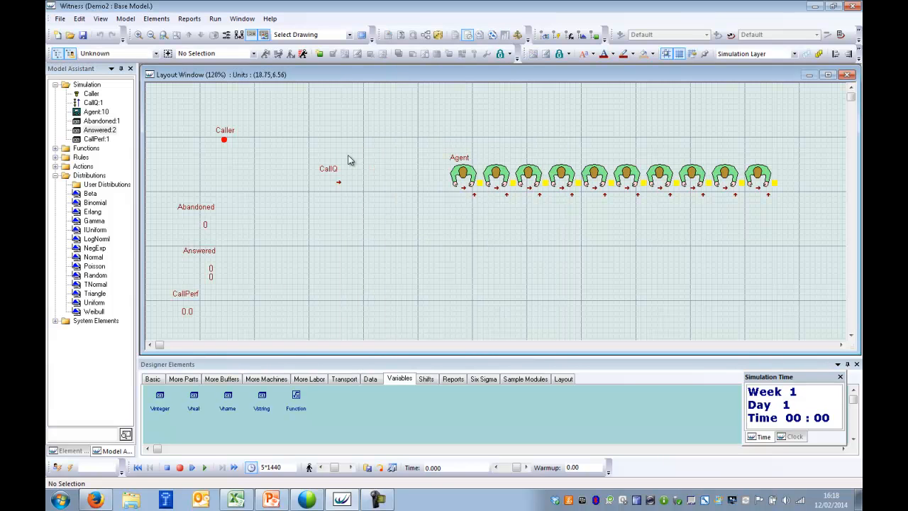
Add CallPerf=100*Answered(2)/Answered(1) at the end of CallQ's actions on output.
{"action": "double_click", "coordinate": [334, 173]}
{"action": "left_click", "coordinate": [578, 312]}
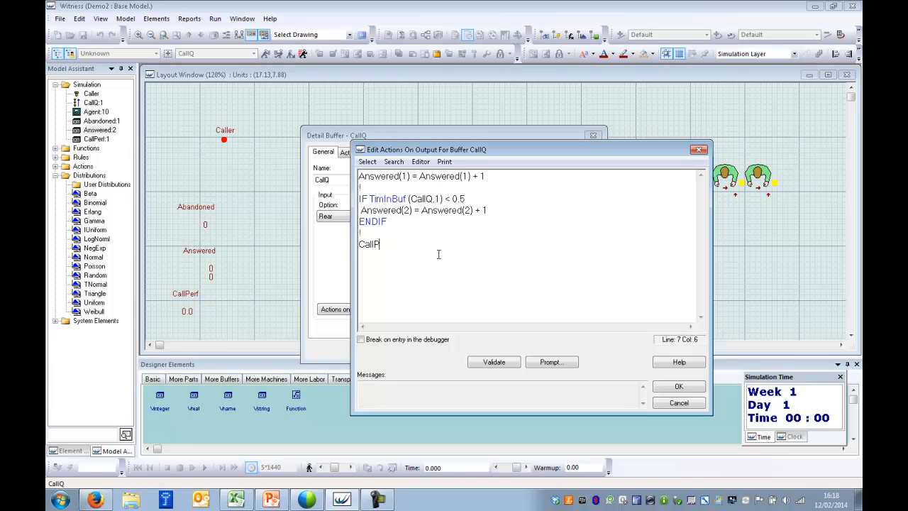
{"action": "type", "text": "CallPerf="}
{"action": "double_click", "coordinate": [104, 130]}
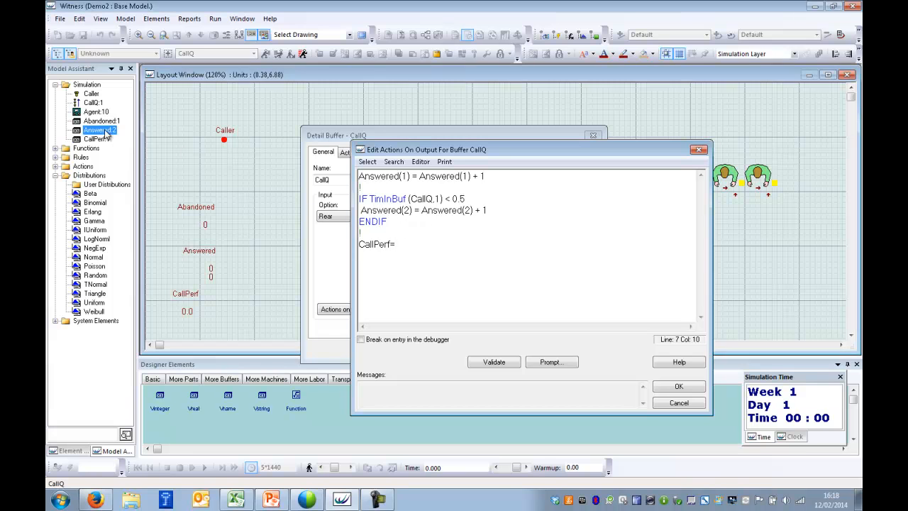
{"action": "type", "text": "(2)/"}
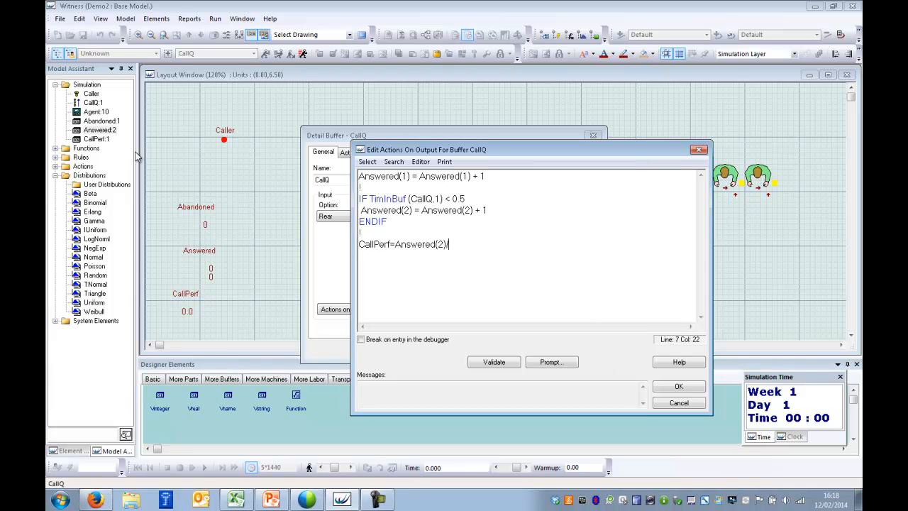
{"action": "double_click", "coordinate": [101, 132]}
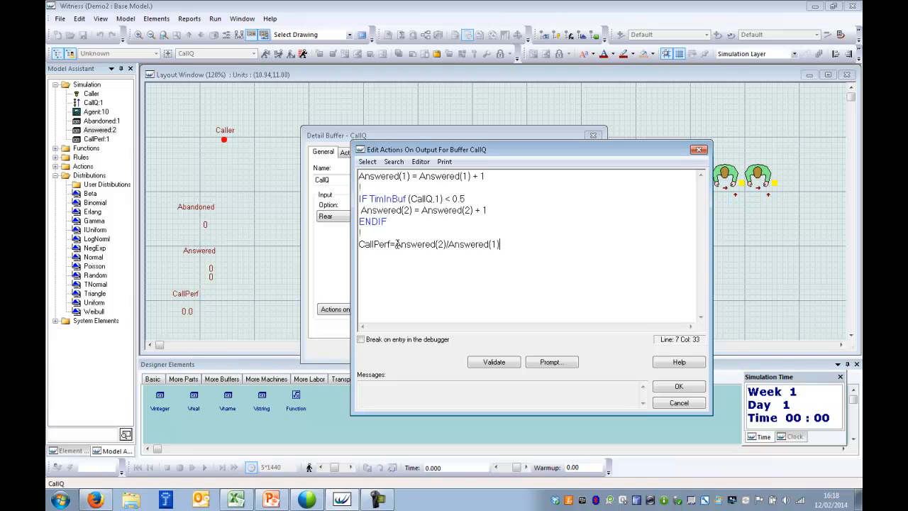
{"action": "type", "text": "100*"}
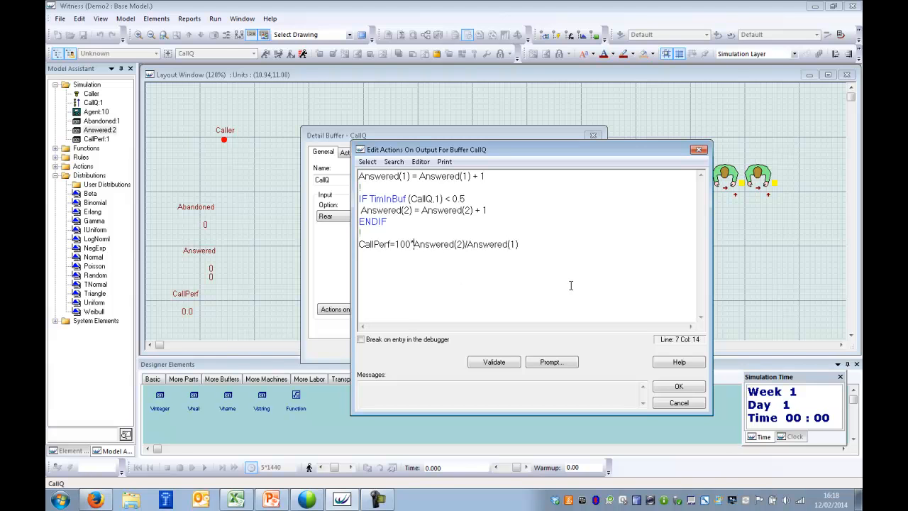
{"action": "left_click", "coordinate": [658, 386]}
{"action": "left_click", "coordinate": [440, 348]}
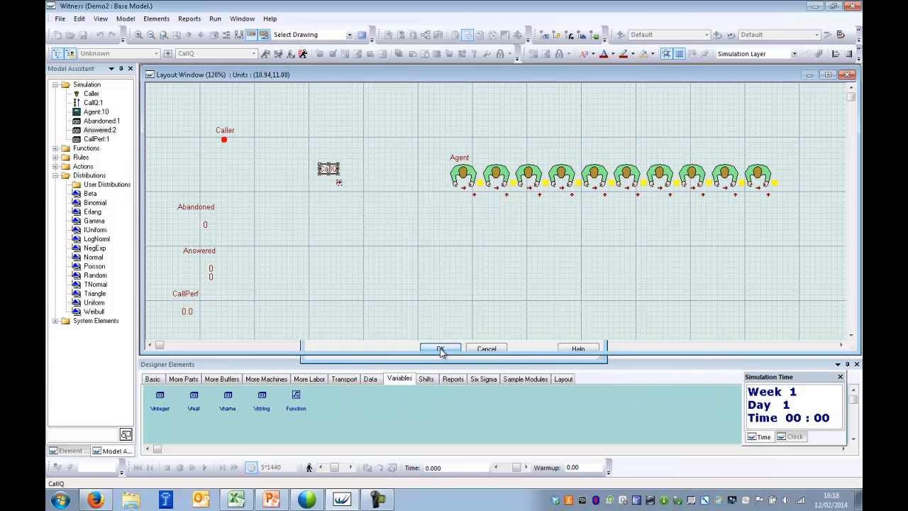
Run the model with display to 5*1440 and reset it to time zero.
{"action": "left_click", "coordinate": [204, 468]}
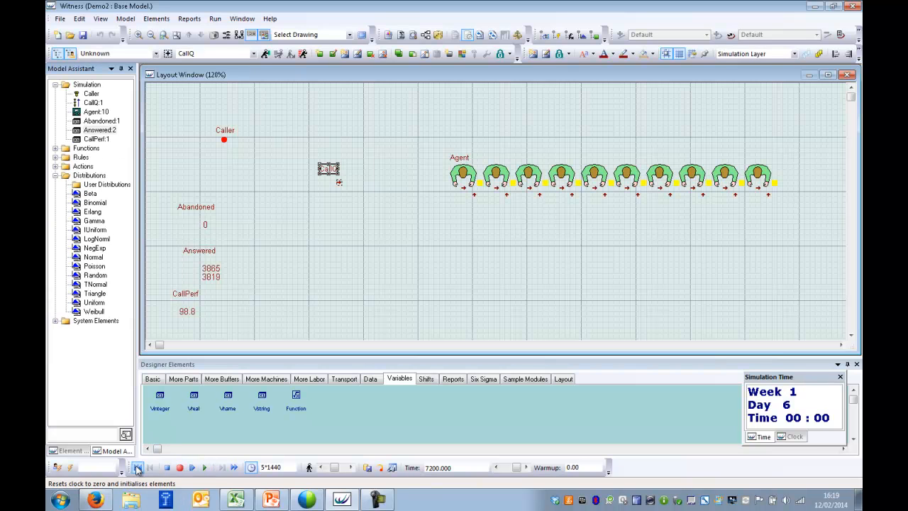
{"action": "left_click", "coordinate": [138, 467]}
{"action": "left_click", "coordinate": [388, 251]}
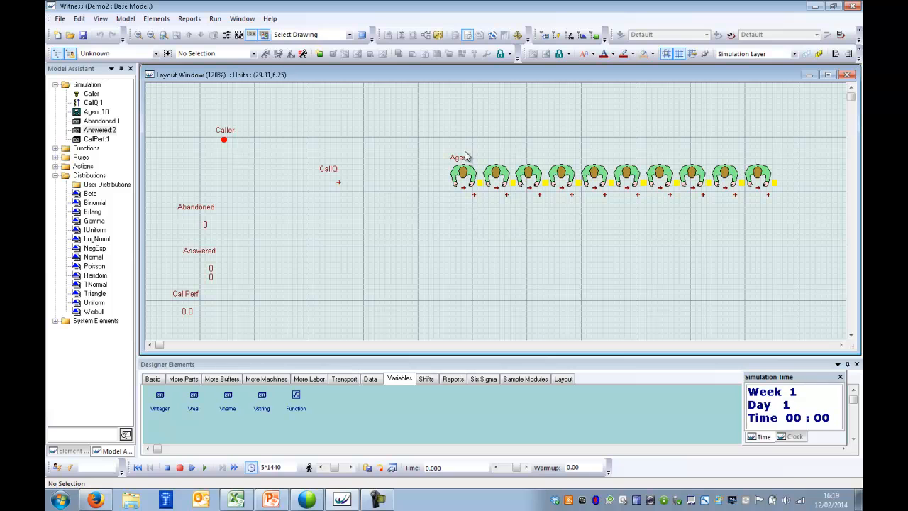
Review CallQ's actions on output to see how answered calls and CallPerf are calculated.
{"action": "double_click", "coordinate": [326, 172]}
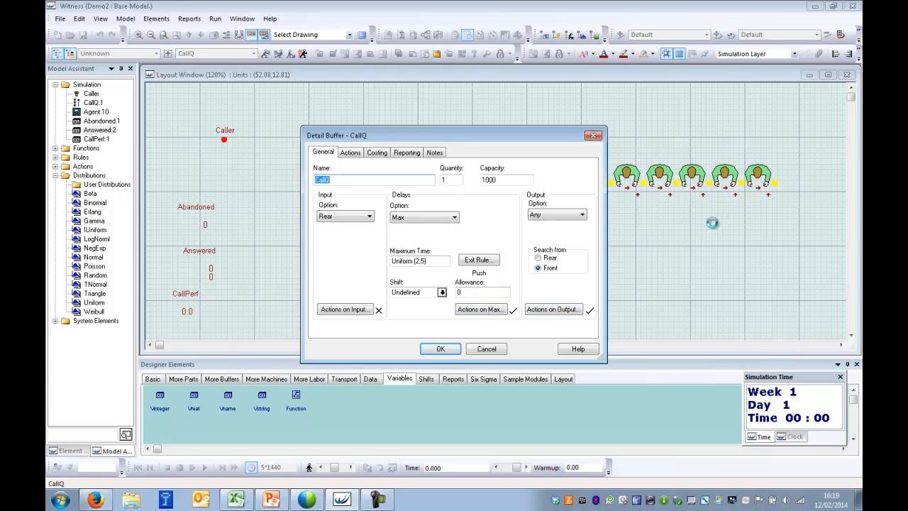
{"action": "left_click", "coordinate": [559, 316]}
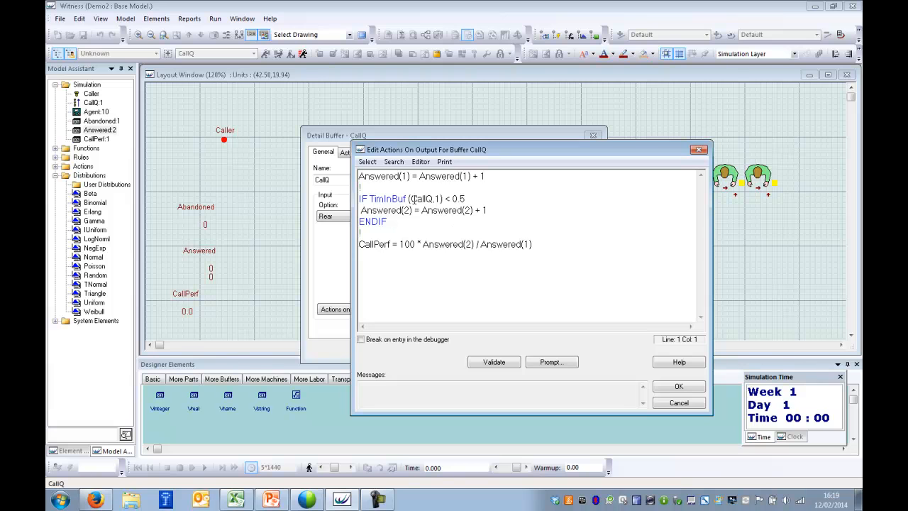
{"action": "left_click", "coordinate": [679, 388]}
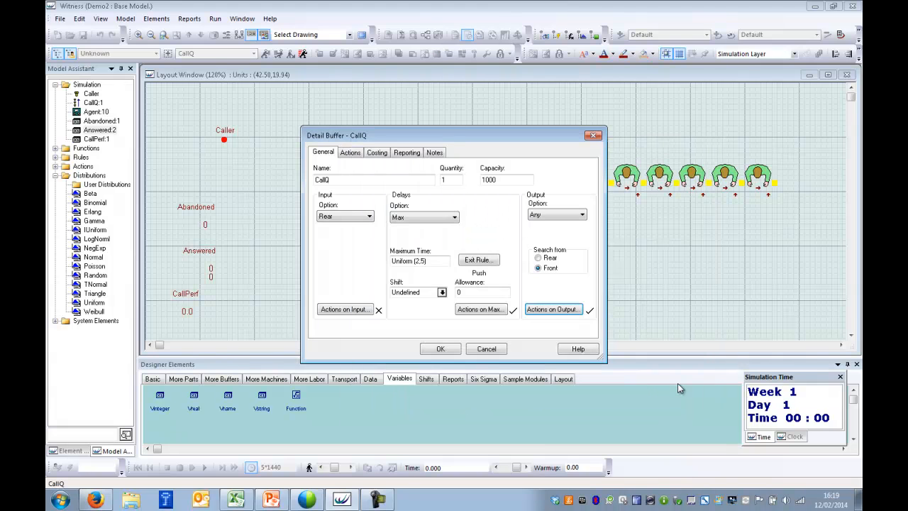
{"action": "left_click", "coordinate": [451, 348]}
Define a new integer attribute named scrapped with quantity 1 in the simulation.
{"action": "right_click", "coordinate": [83, 90]}
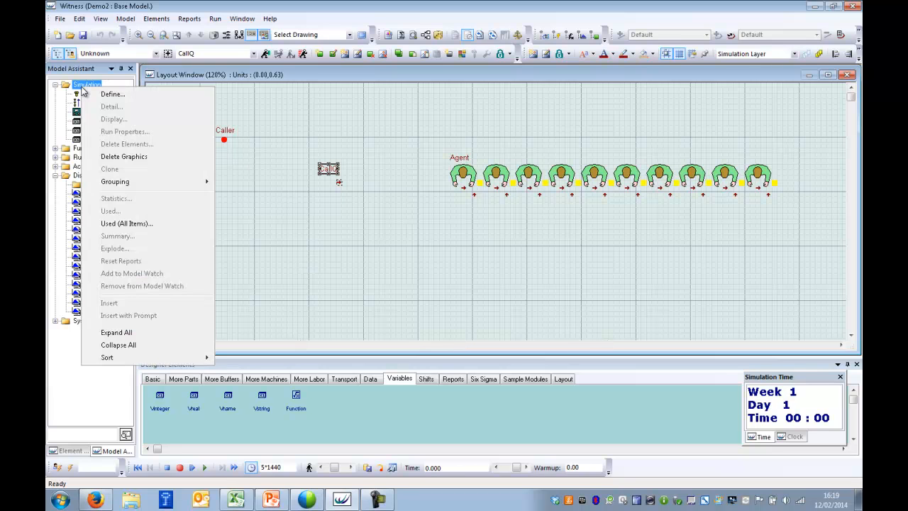
{"action": "left_click", "coordinate": [110, 93]}
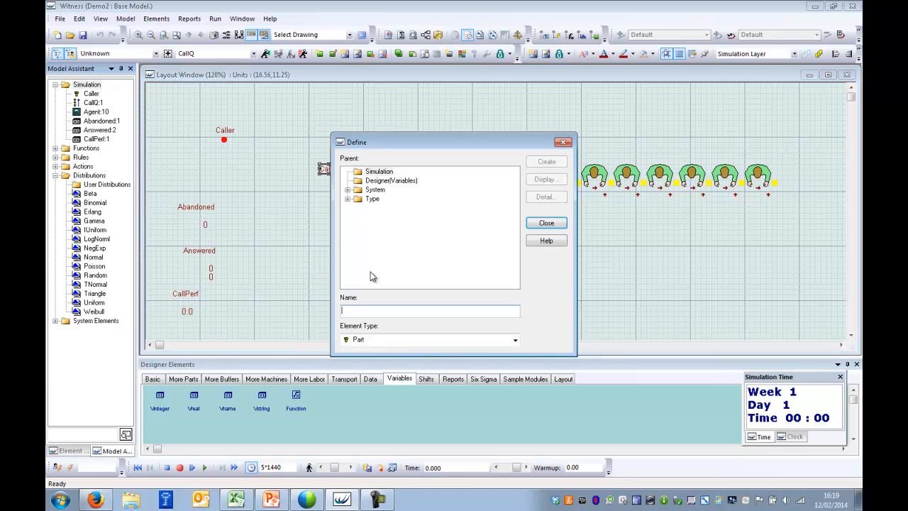
{"action": "left_click", "coordinate": [515, 339]}
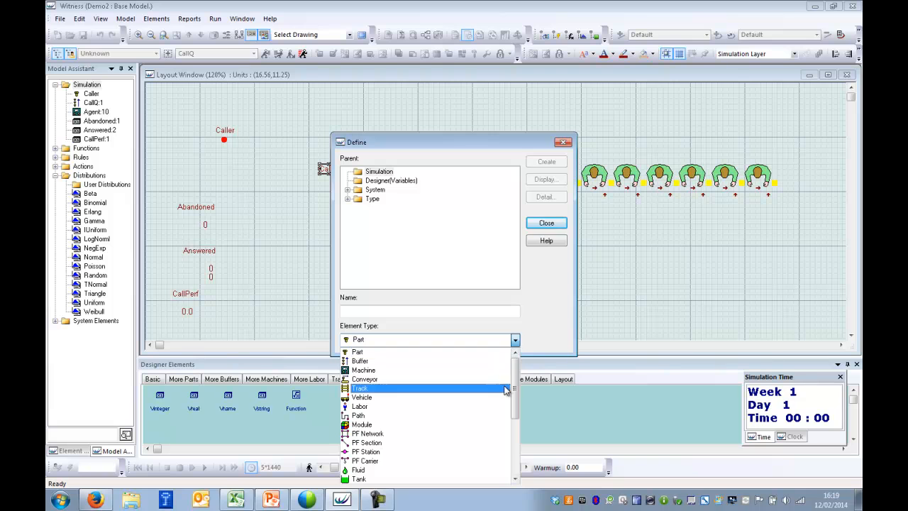
{"action": "left_click_drag", "start_coordinate": [516, 387], "coordinate": [517, 424]}
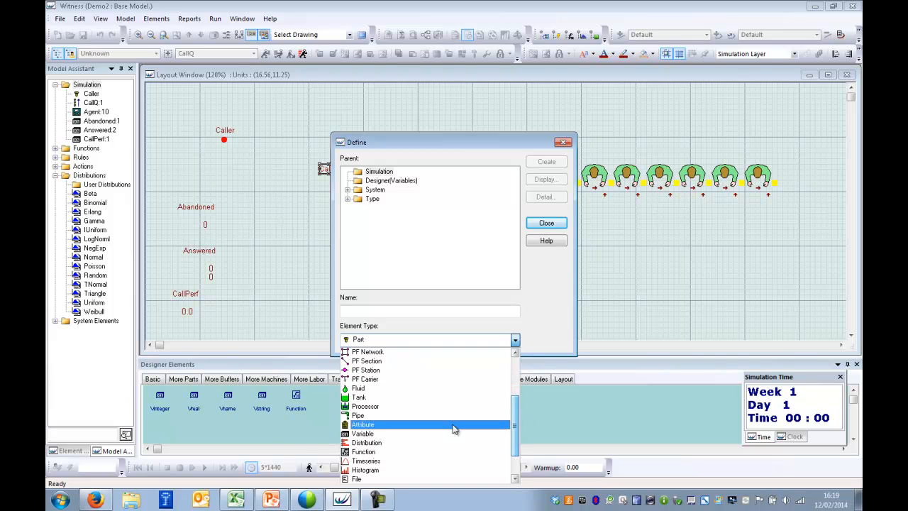
{"action": "left_click", "coordinate": [353, 425]}
{"action": "left_click", "coordinate": [382, 284]}
{"action": "type", "text": "scrapped"}
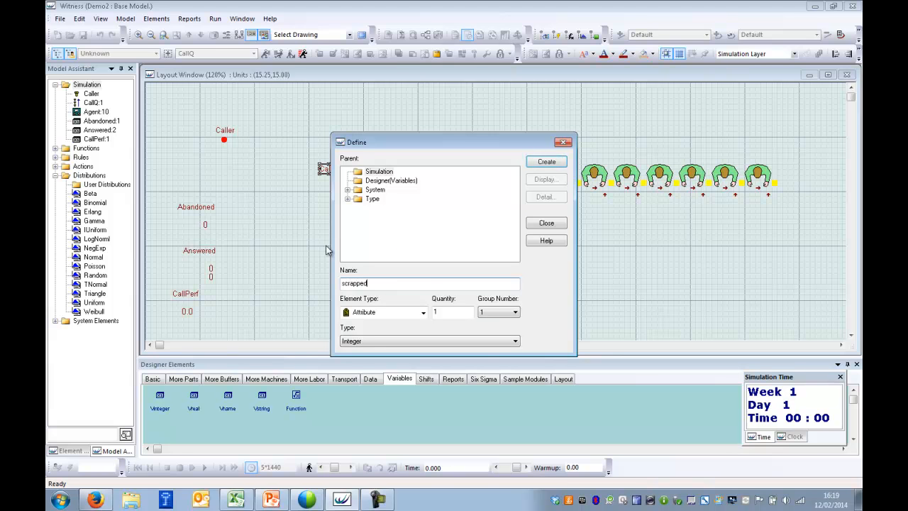
{"action": "left_click", "coordinate": [546, 163]}
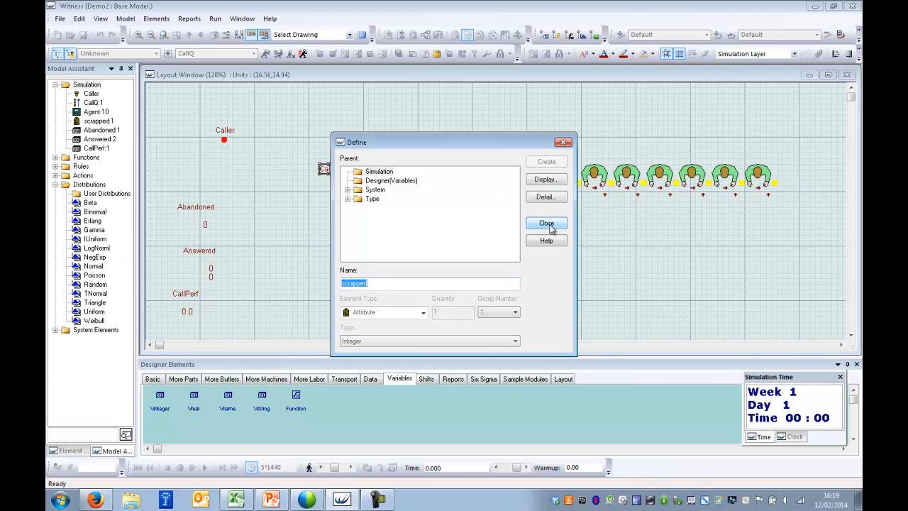
{"action": "left_click", "coordinate": [546, 223]}
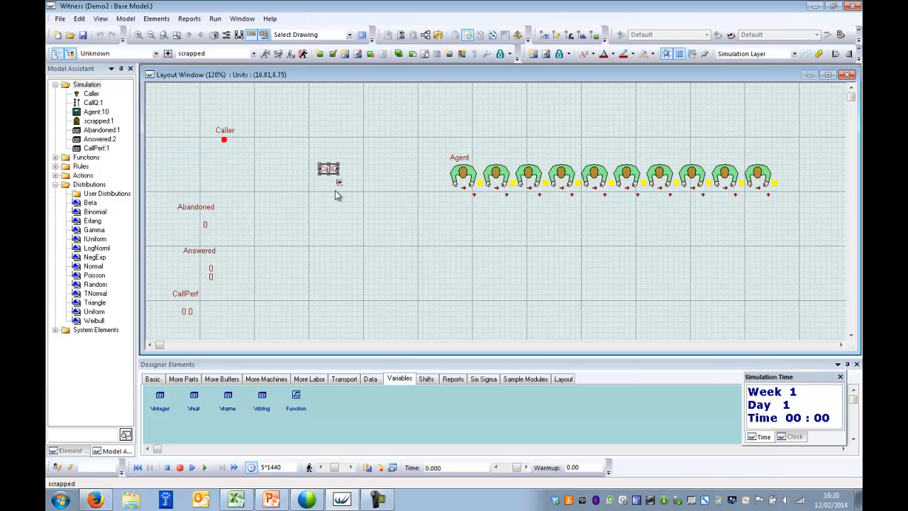
Add the line scrapped=1 above the Abandoned counter in CallQ's actions on maximum delay.
{"action": "left_click", "coordinate": [395, 274]}
{"action": "left_click", "coordinate": [332, 174]}
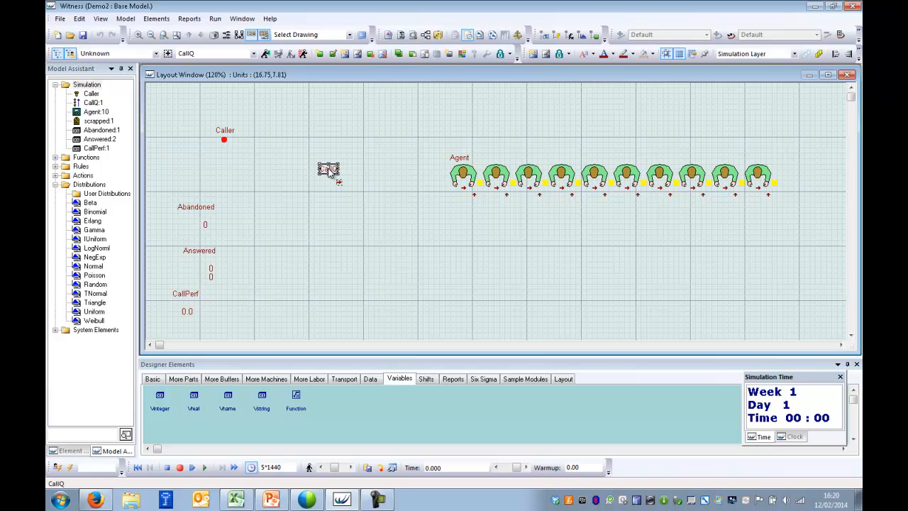
{"action": "double_click", "coordinate": [332, 175]}
{"action": "left_click", "coordinate": [481, 309]}
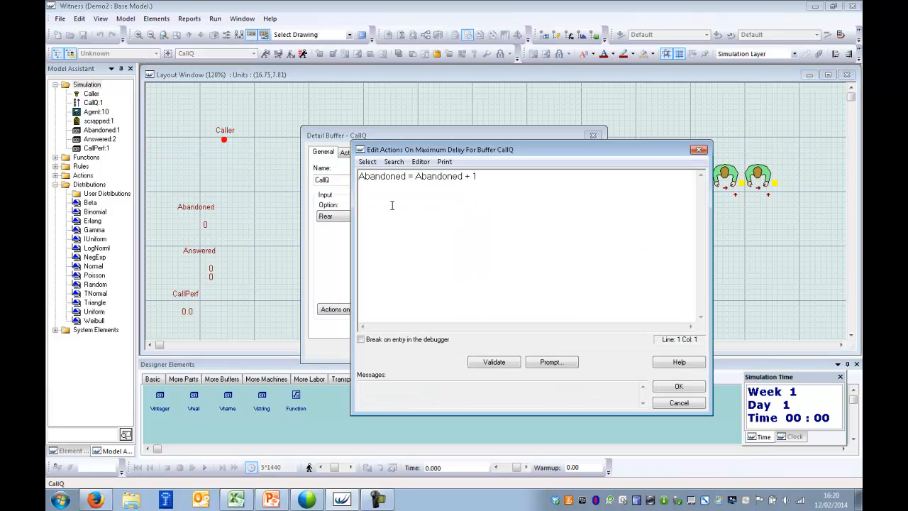
{"action": "key", "text": "Return"}
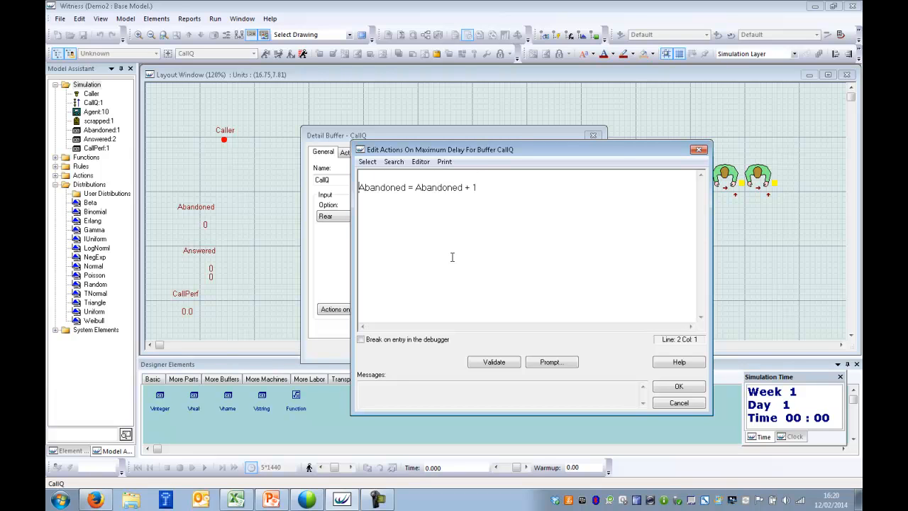
{"action": "type", "text": "crapped=1"}
{"action": "left_click", "coordinate": [679, 386]}
Wrap all of CallQ's actions on output in an if scrapped=0 ... endif condition and accept the buffer details.
{"action": "left_click", "coordinate": [553, 310]}
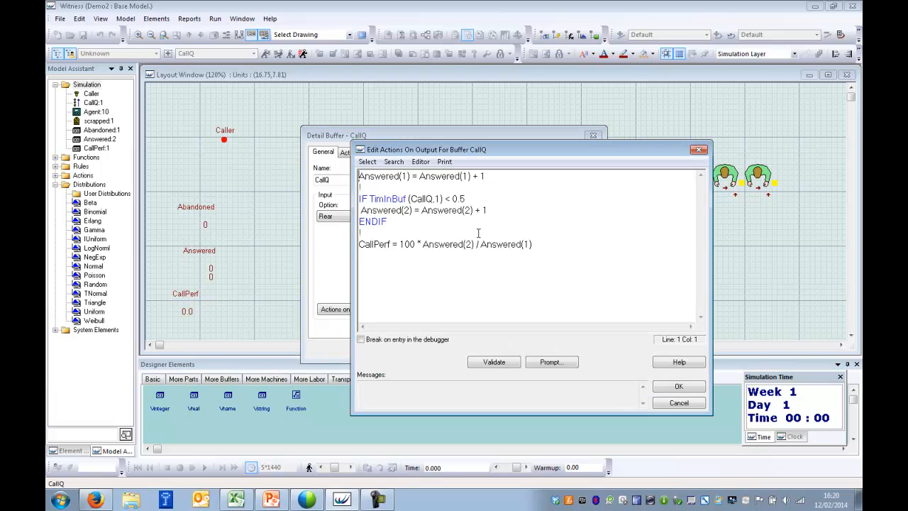
{"action": "type", "text": "if scra"}
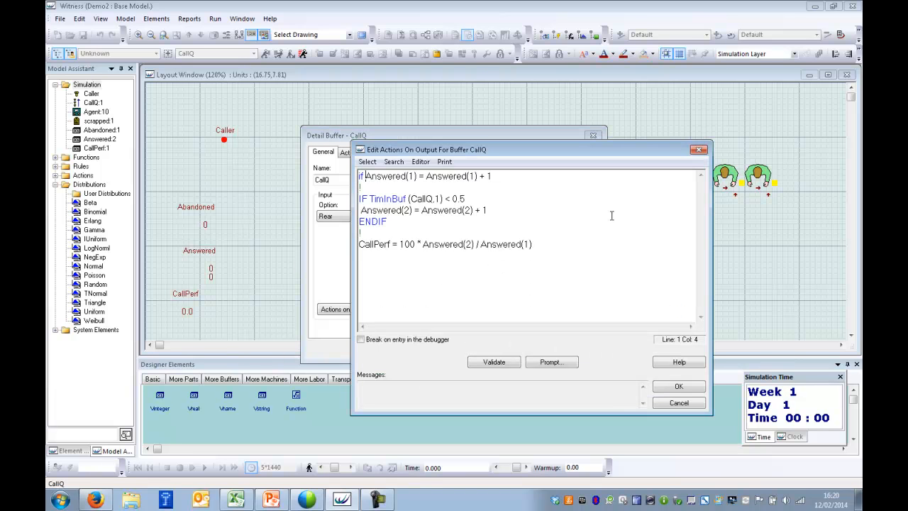
{"action": "type", "text": "pped=0"}
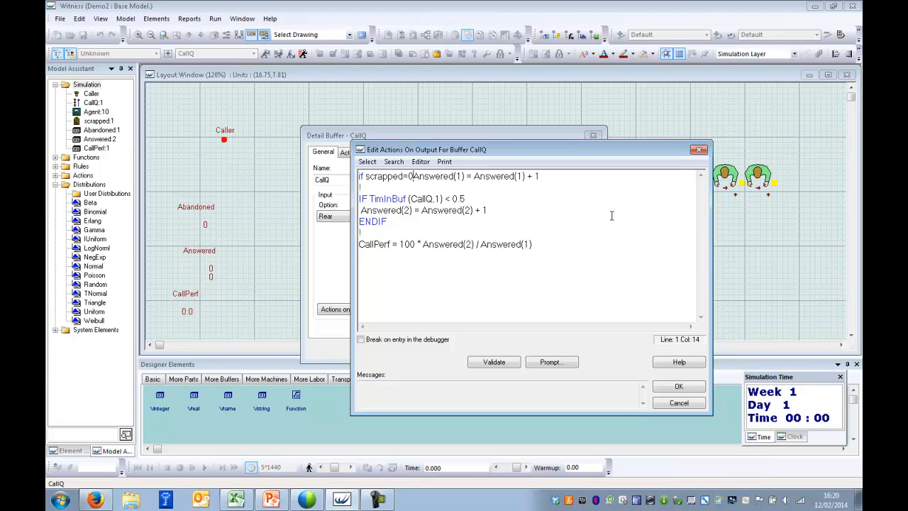
{"action": "key", "text": "Return"}
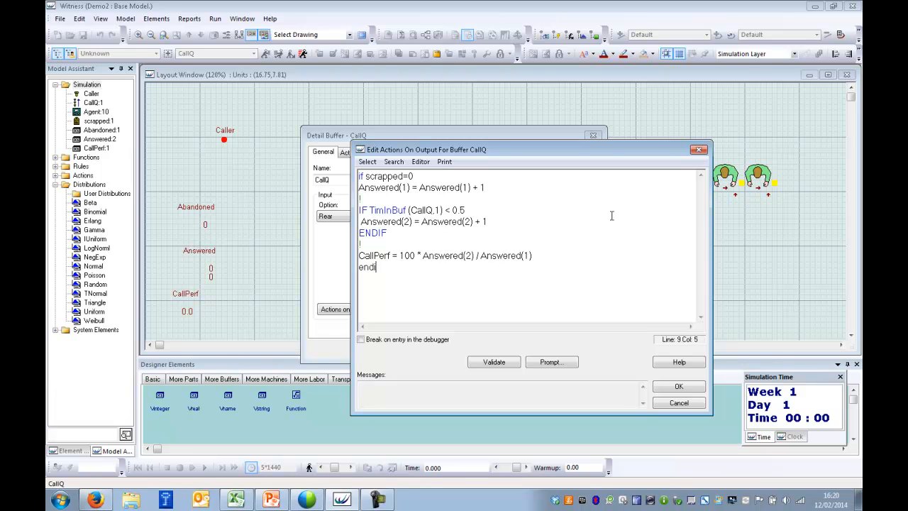
{"action": "key", "text": "Return"}
{"action": "left_click", "coordinate": [679, 386]}
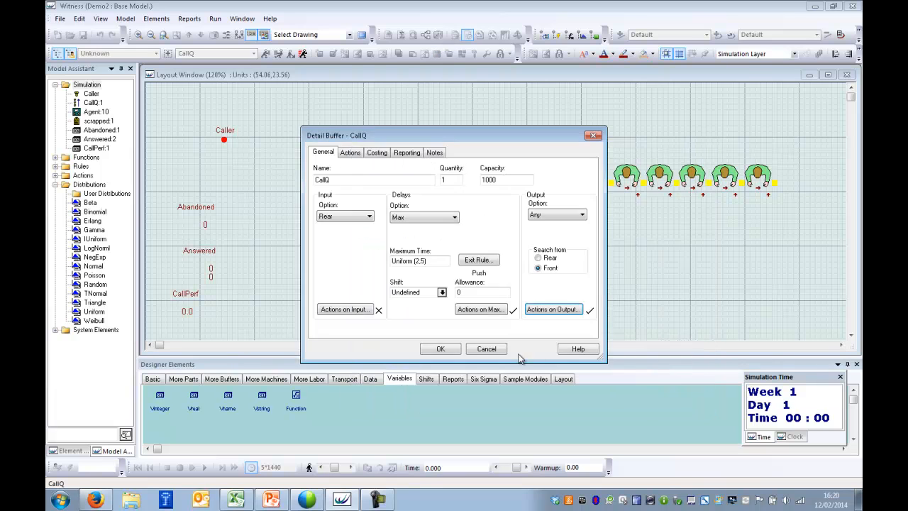
{"action": "left_click", "coordinate": [441, 349]}
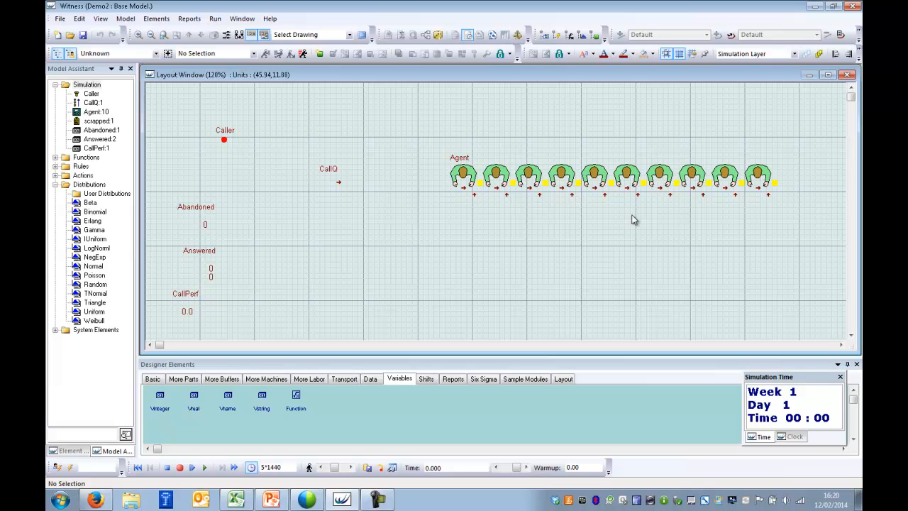
Switch to the Demo1.xlsx workbook in Excel and examine the staff levels and call volumes by 15-minute period.
{"action": "left_click", "coordinate": [235, 501]}
{"action": "scroll", "coordinate": [232, 266], "scroll_direction": "up", "scroll_amount": 20}
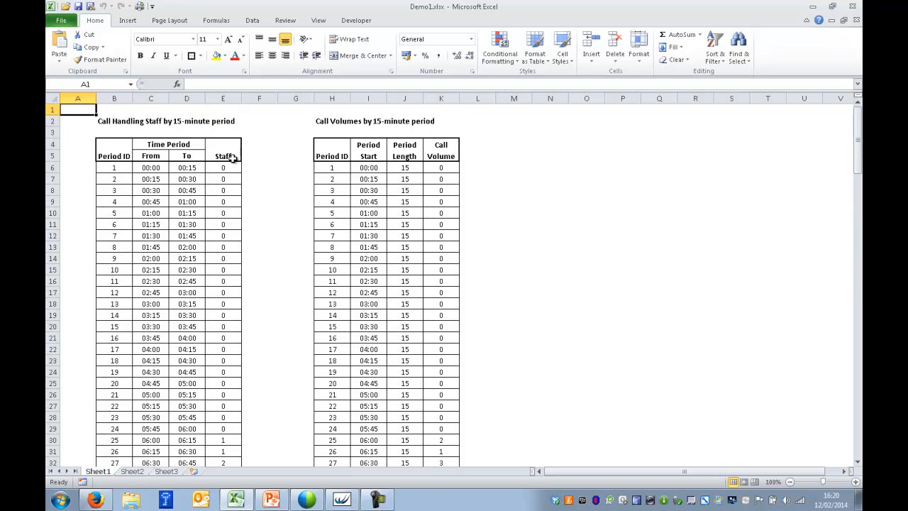
{"action": "scroll", "coordinate": [232, 365], "scroll_direction": "down", "scroll_amount": 1}
{"action": "scroll", "coordinate": [231, 364], "scroll_direction": "down", "scroll_amount": 4}
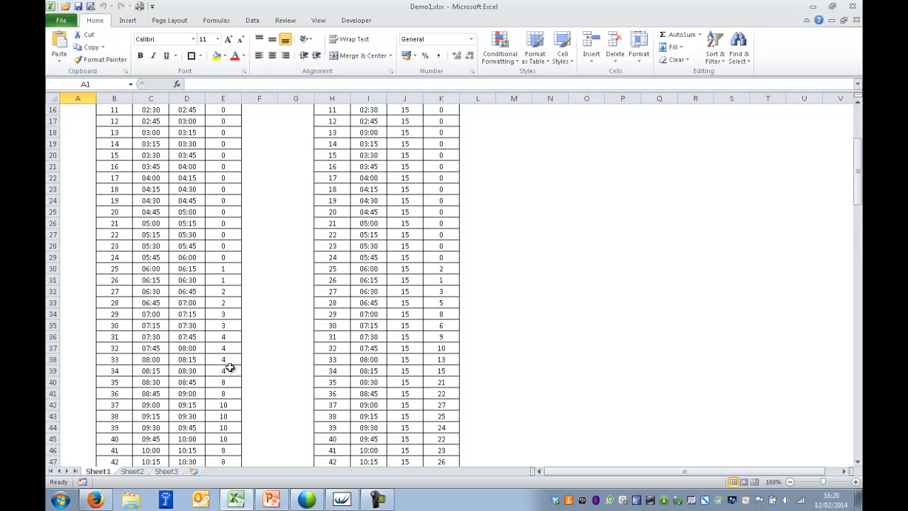
{"action": "left_click", "coordinate": [220, 269]}
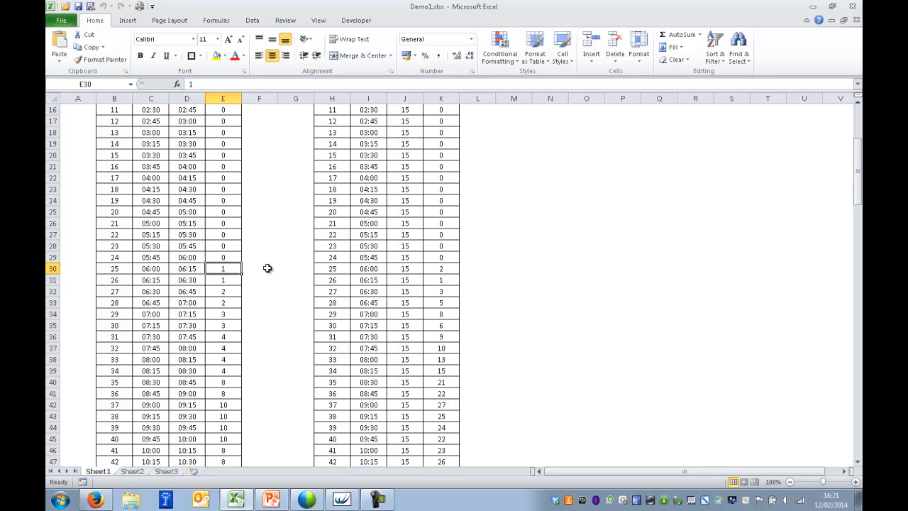
{"action": "scroll", "coordinate": [268, 267], "scroll_direction": "down", "scroll_amount": 2}
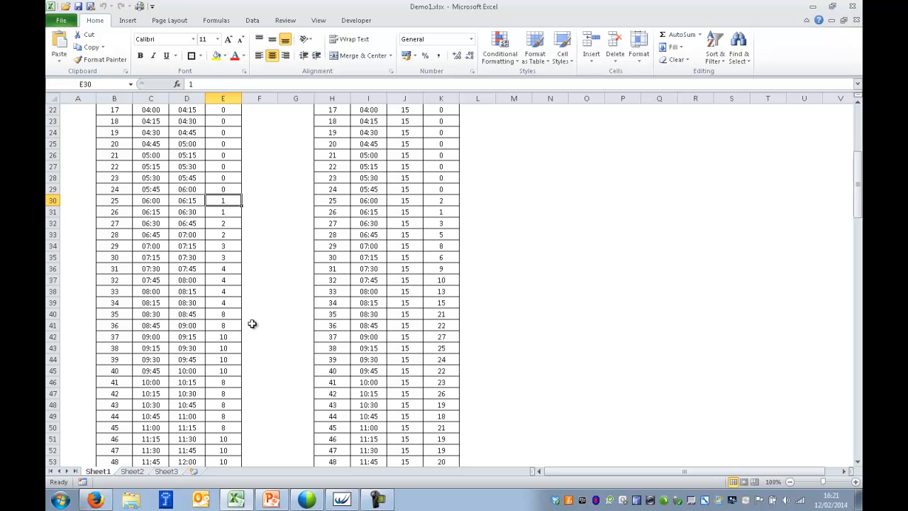
{"action": "scroll", "coordinate": [270, 328], "scroll_direction": "up", "scroll_amount": 7}
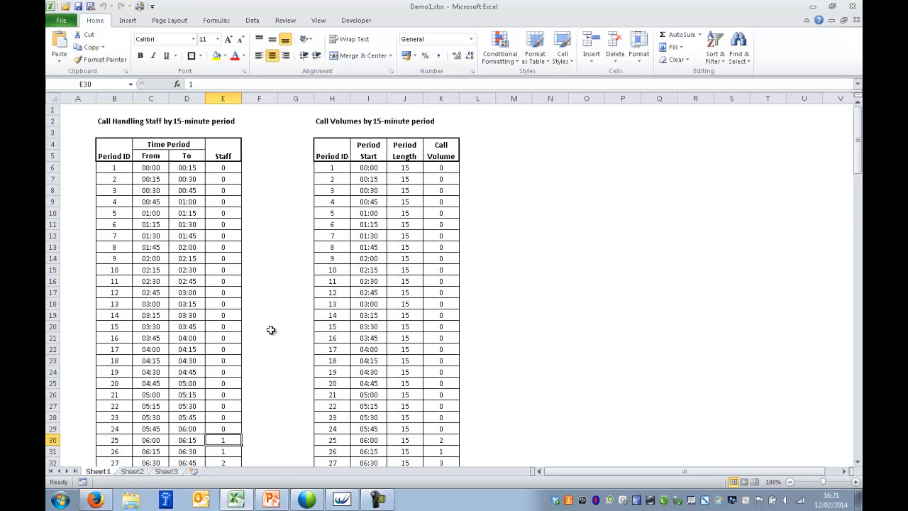
Switch back to Witness, add an integer variable to the layout below CallQ, name it Staff and set its quantity to 96.
{"action": "left_click", "coordinate": [342, 500]}
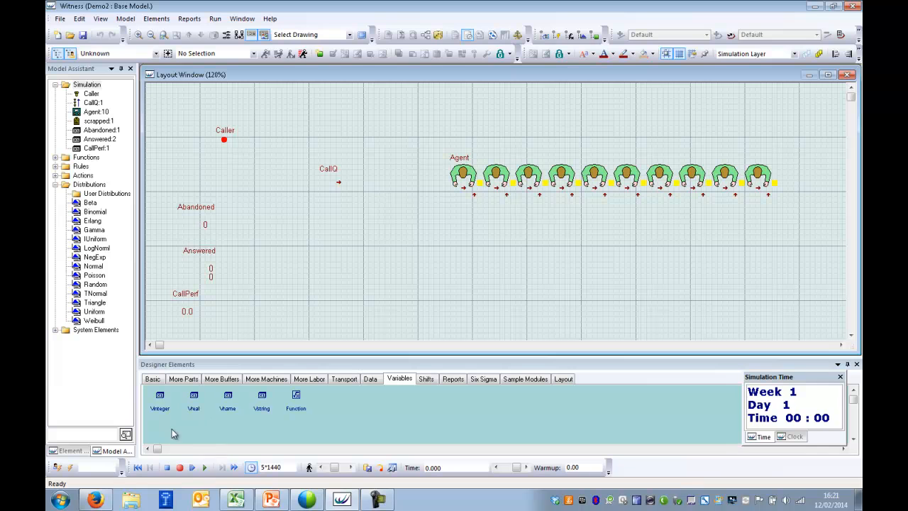
{"action": "left_click_drag", "start_coordinate": [162, 401], "coordinate": [318, 237]}
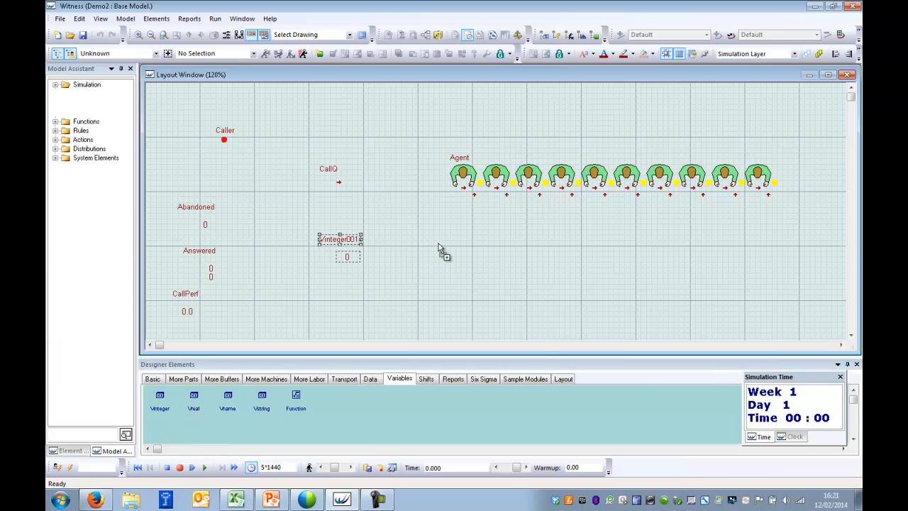
{"action": "double_click", "coordinate": [341, 242]}
{"action": "type", "text": "Staff"}
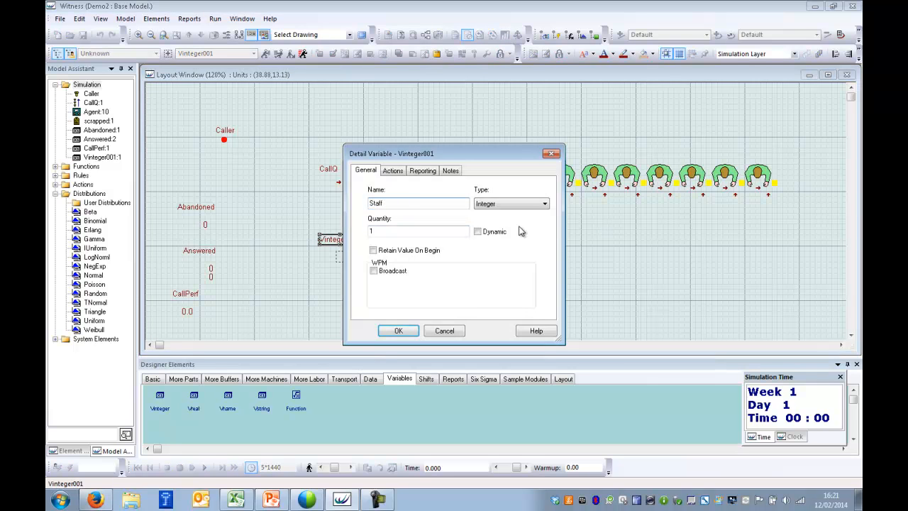
{"action": "key", "text": "Tab"}
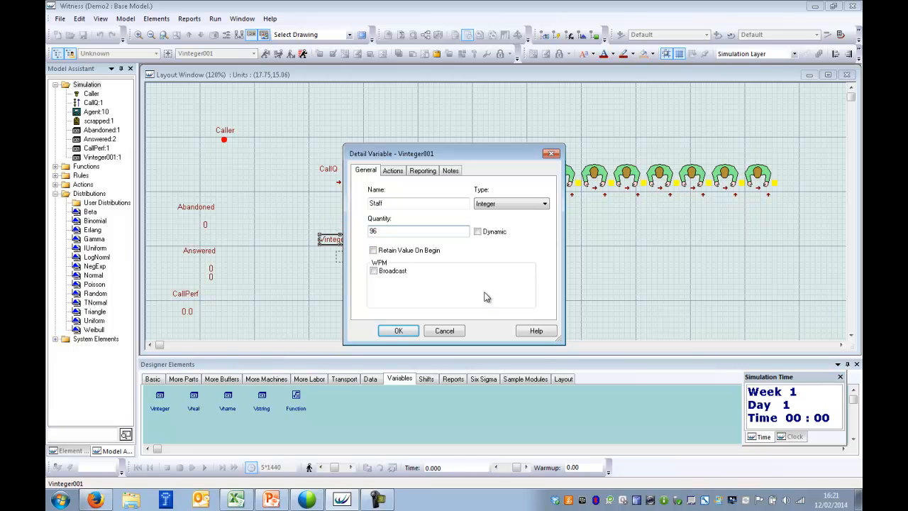
{"action": "left_click", "coordinate": [399, 330]}
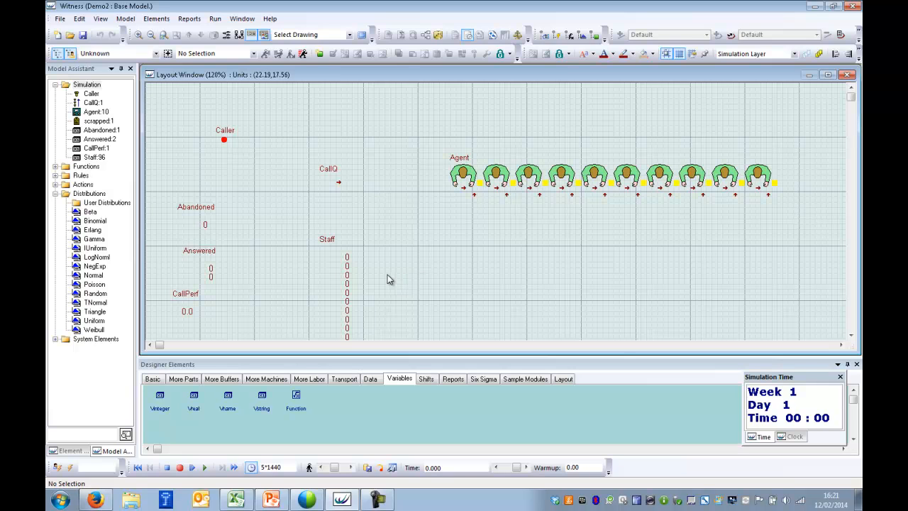
Insert an Excel read action into Staff's initialize actions, using Sheet1 cells $E$6:$E$101 of Demo1.xlsx.
{"action": "double_click", "coordinate": [327, 240]}
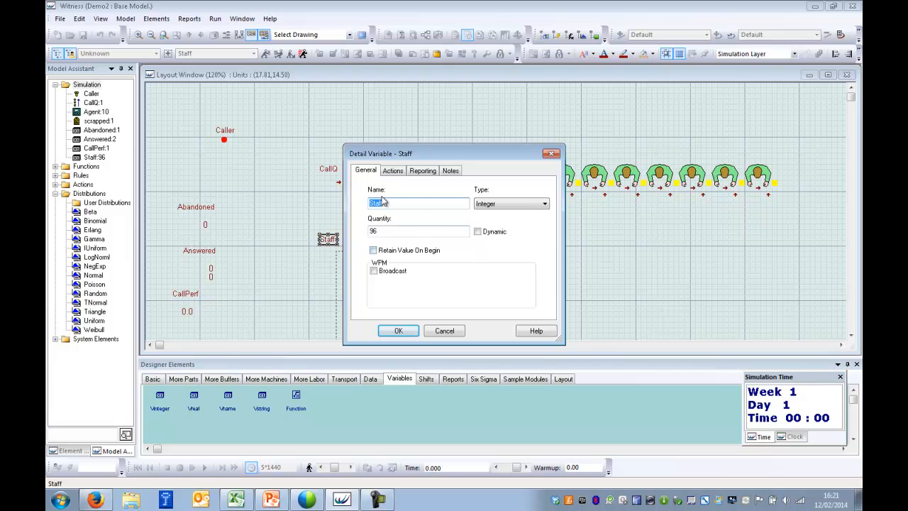
{"action": "left_click", "coordinate": [395, 172]}
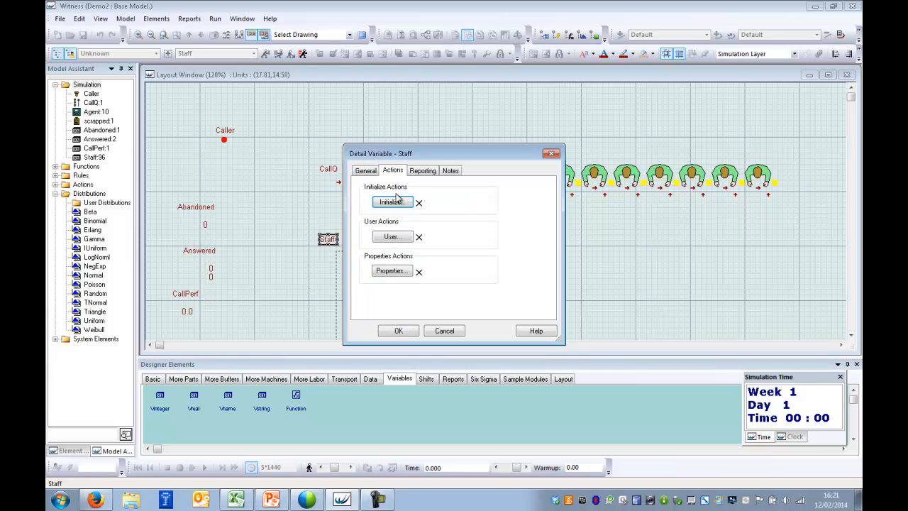
{"action": "left_click", "coordinate": [402, 203]}
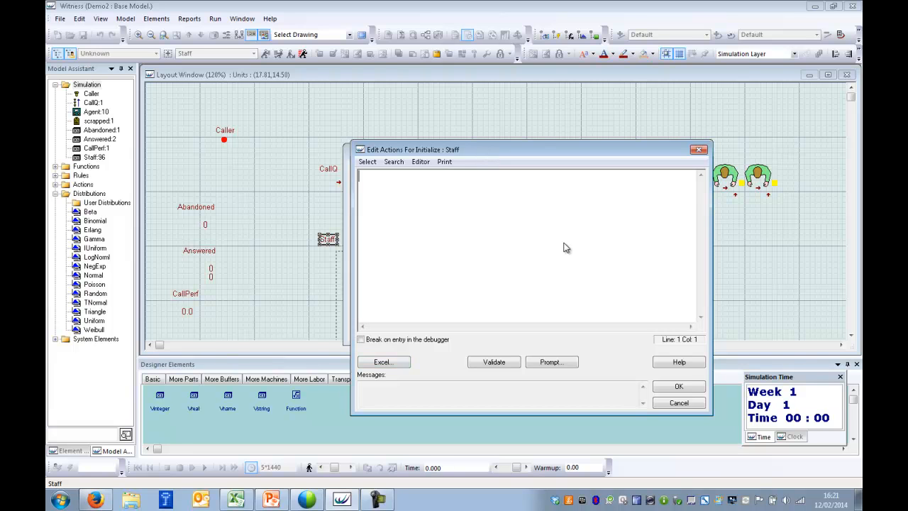
{"action": "left_click_drag", "start_coordinate": [482, 148], "coordinate": [532, 115]}
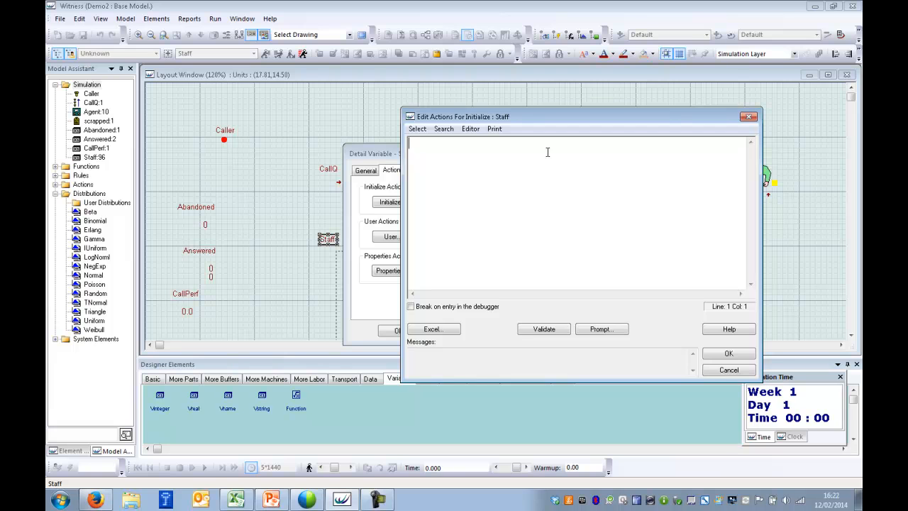
{"action": "left_click", "coordinate": [434, 329]}
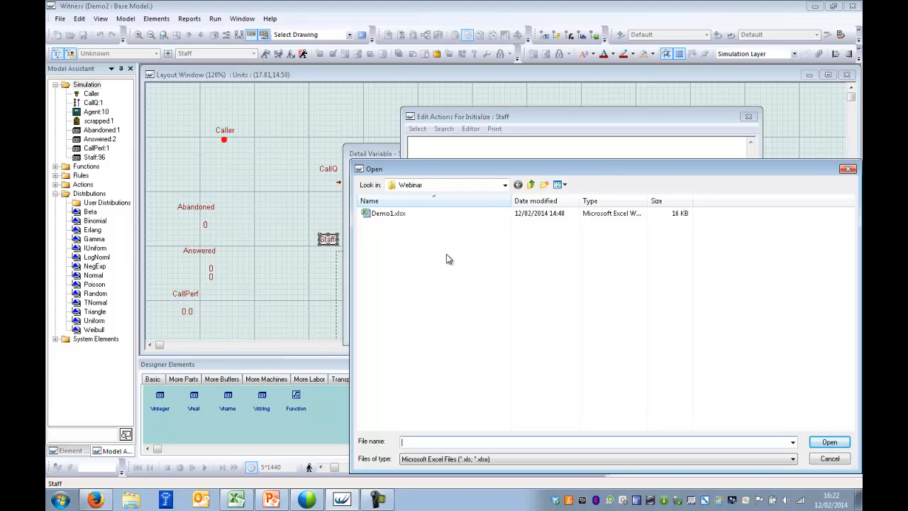
{"action": "double_click", "coordinate": [391, 214]}
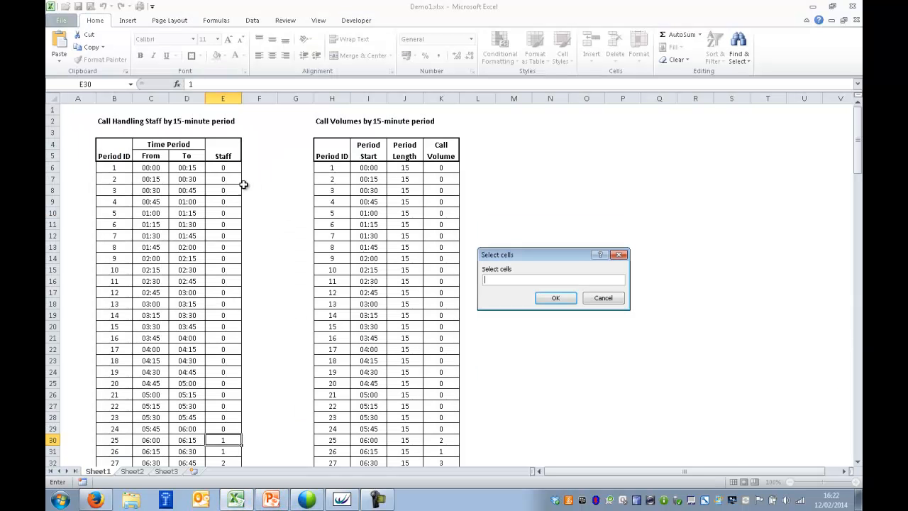
{"action": "left_click_drag", "start_coordinate": [223, 167], "coordinate": [231, 451]}
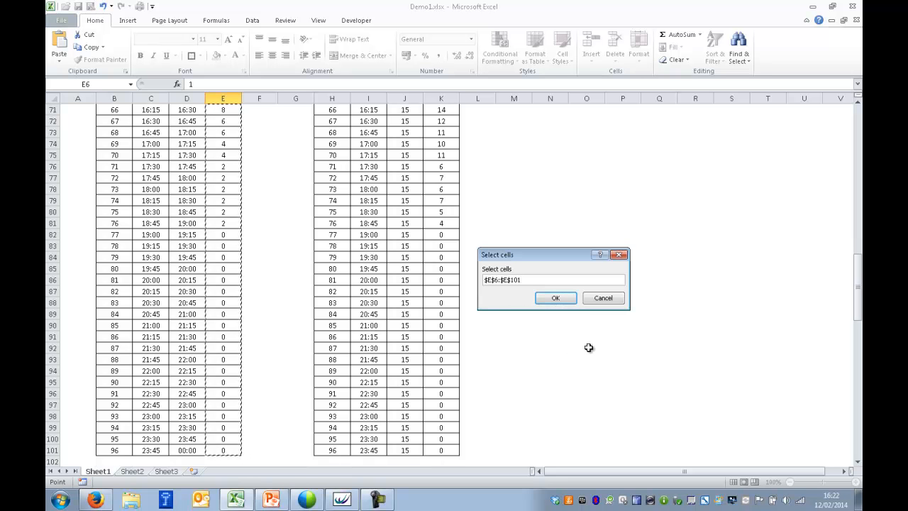
{"action": "left_click", "coordinate": [556, 299]}
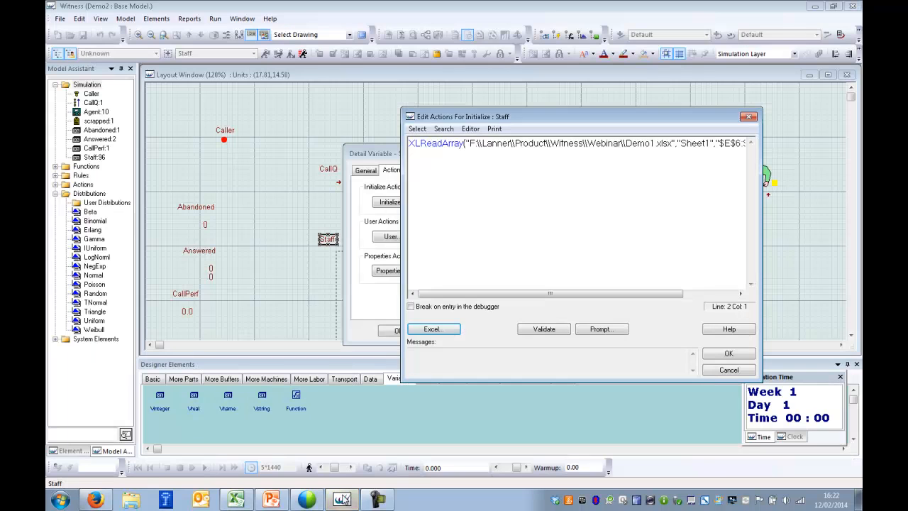
{"action": "left_click", "coordinate": [342, 499]}
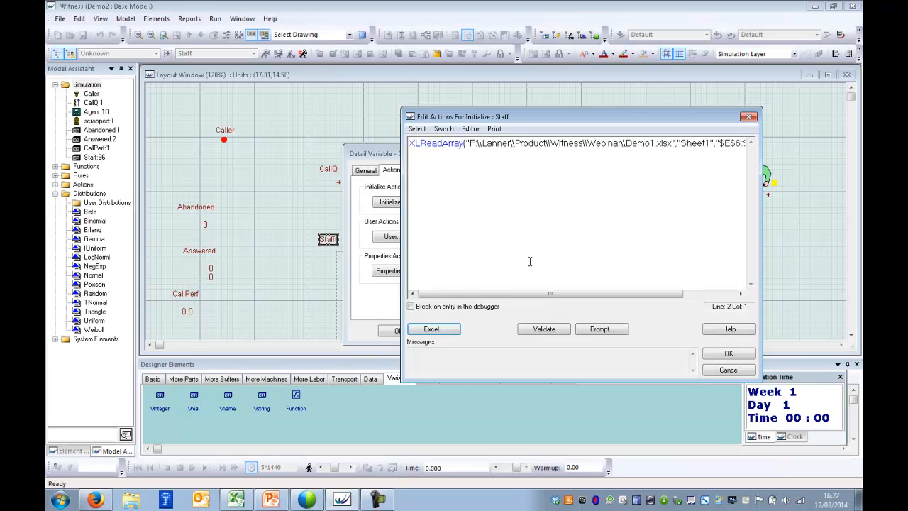
Remove the folder path before Demo1.xlsx in Staff's XLReadArray line and accept the action and variable details.
{"action": "left_click", "coordinate": [470, 143]}
{"action": "key", "text": "Delete"}
{"action": "key", "text": "Delete"}
{"action": "key", "text": "Delete"}
{"action": "key", "text": "Delete"}
{"action": "key", "text": "Delete"}
{"action": "key", "text": "Delete"}
{"action": "key", "text": "Delete"}
{"action": "key", "text": "Delete"}
{"action": "key", "text": "Delete"}
{"action": "key", "text": "Delete"}
{"action": "key", "text": "Delete"}
{"action": "key", "text": "Delete"}
{"action": "key", "text": "Delete"}
{"action": "key", "text": "Delete"}
{"action": "key", "text": "Delete"}
{"action": "key", "text": "Delete"}
{"action": "key", "text": "Delete"}
{"action": "key", "text": "Delete"}
{"action": "key", "text": "Delete"}
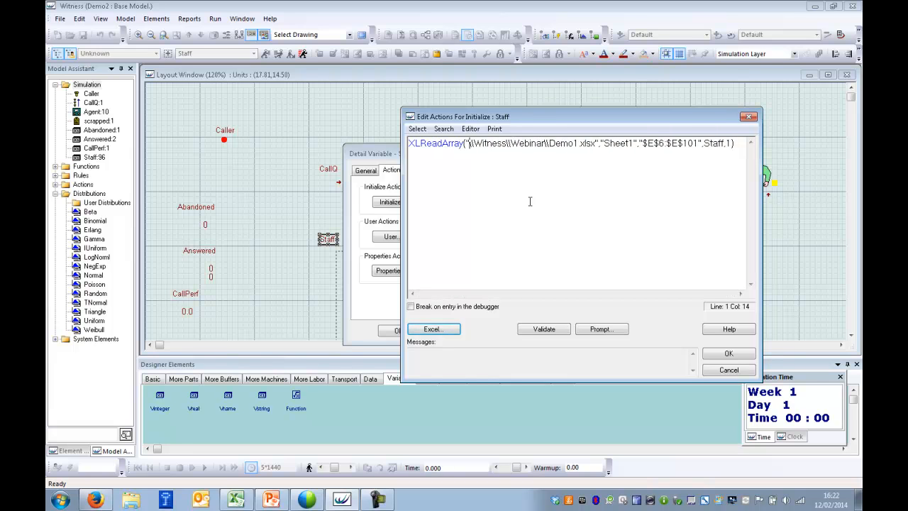
{"action": "key", "text": "Delete"}
{"action": "key", "text": "Delete"}
{"action": "key", "text": "Delete"}
{"action": "key", "text": "Delete"}
{"action": "key", "text": "Delete"}
{"action": "key", "text": "Delete"}
{"action": "key", "text": "Delete"}
{"action": "key", "text": "Delete"}
{"action": "key", "text": "Delete"}
{"action": "key", "text": "Delete"}
{"action": "key", "text": "Delete"}
{"action": "key", "text": "Delete"}
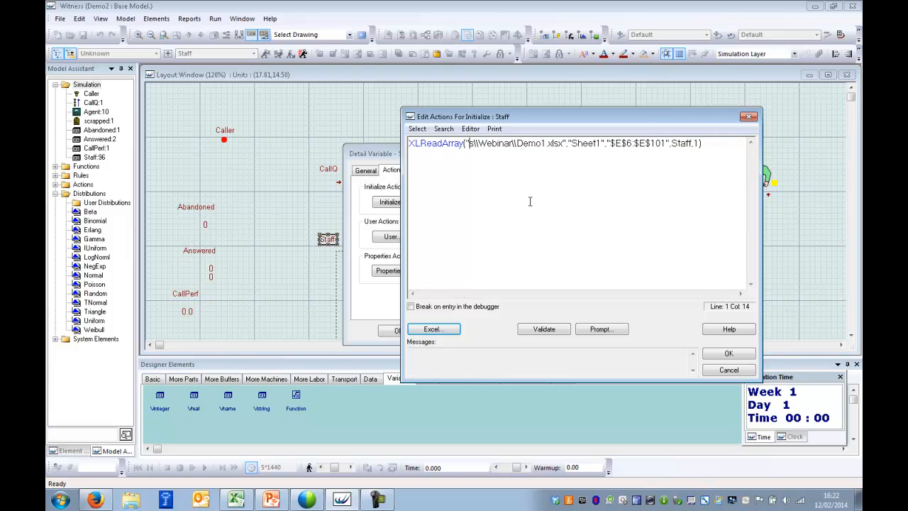
{"action": "key", "text": "Delete"}
{"action": "key", "text": "Delete"}
{"action": "key", "text": "Delete"}
{"action": "key", "text": "Delete"}
{"action": "key", "text": "Delete"}
{"action": "key", "text": "Delete"}
{"action": "key", "text": "Delete"}
{"action": "key", "text": "Delete"}
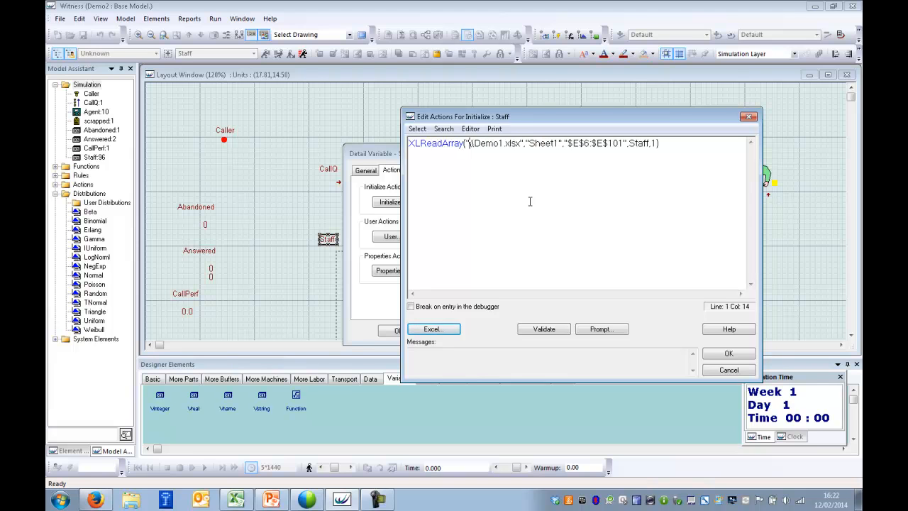
{"action": "key", "text": "Delete"}
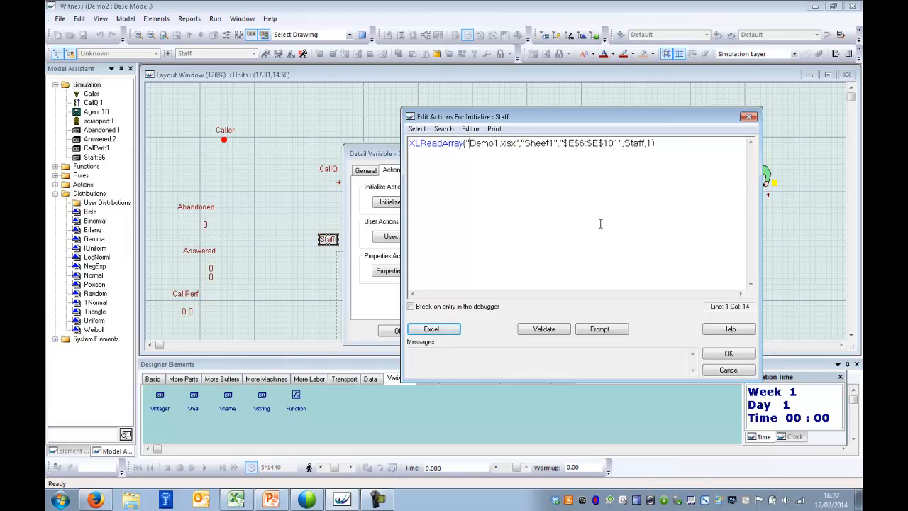
{"action": "left_click", "coordinate": [728, 354]}
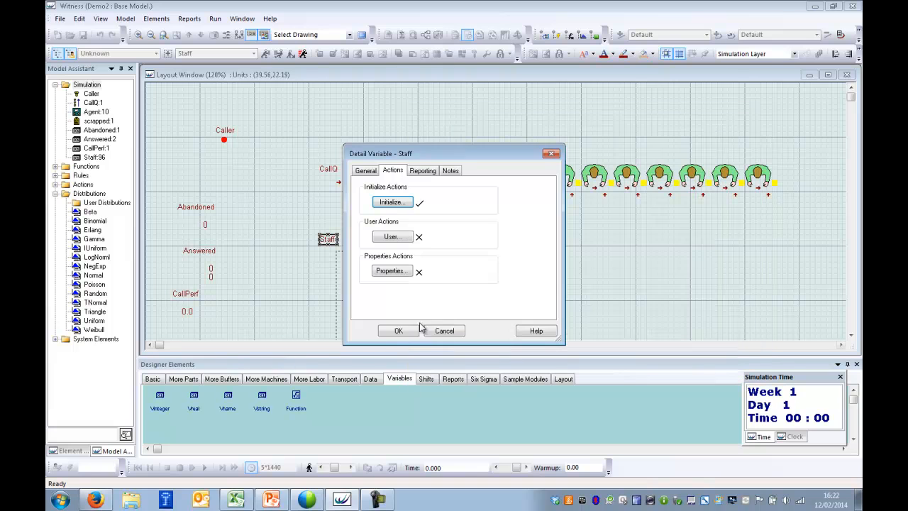
{"action": "left_click", "coordinate": [398, 331]}
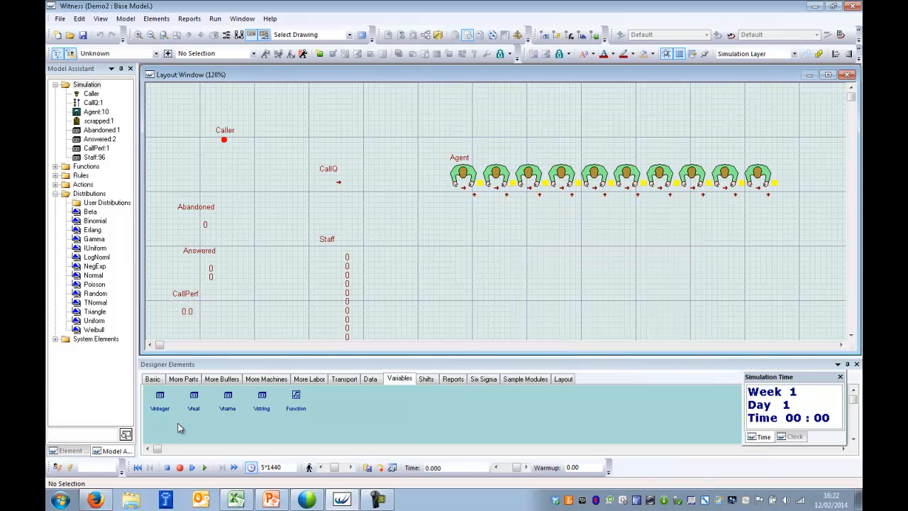
Run the model, examine the values of the Staff array in the layout, and reset the simulation to the start.
{"action": "left_click", "coordinate": [205, 469]}
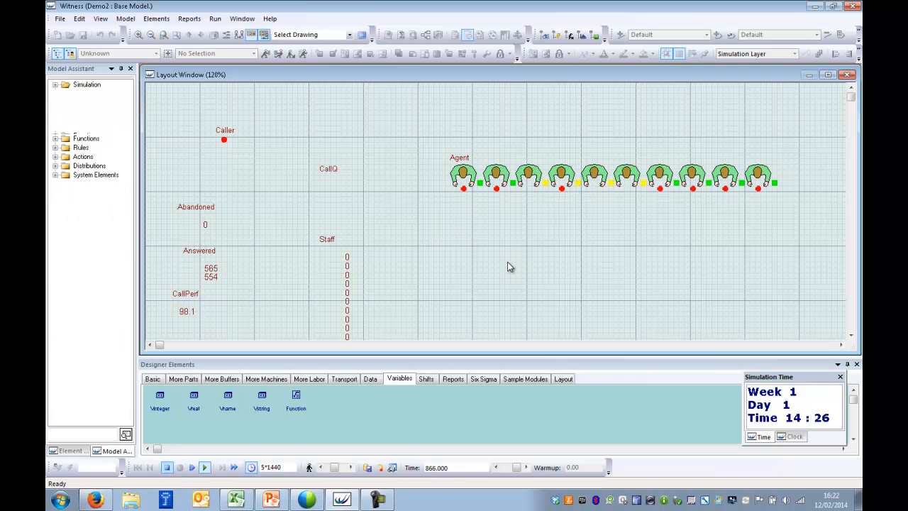
{"action": "scroll", "coordinate": [468, 251], "scroll_direction": "down", "scroll_amount": 10}
{"action": "scroll", "coordinate": [477, 256], "scroll_direction": "down", "scroll_amount": 10}
{"action": "scroll", "coordinate": [477, 256], "scroll_direction": "up", "scroll_amount": 5}
{"action": "scroll", "coordinate": [474, 253], "scroll_direction": "up", "scroll_amount": 12}
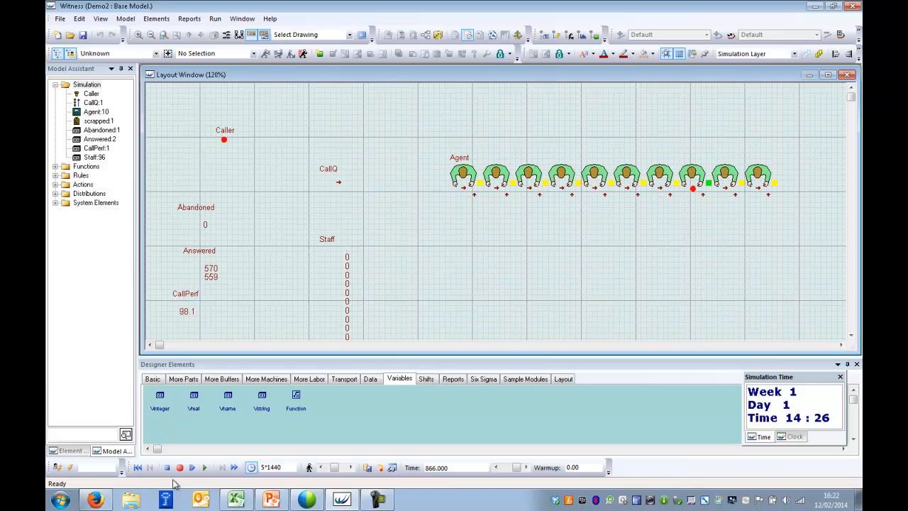
{"action": "left_click", "coordinate": [138, 468]}
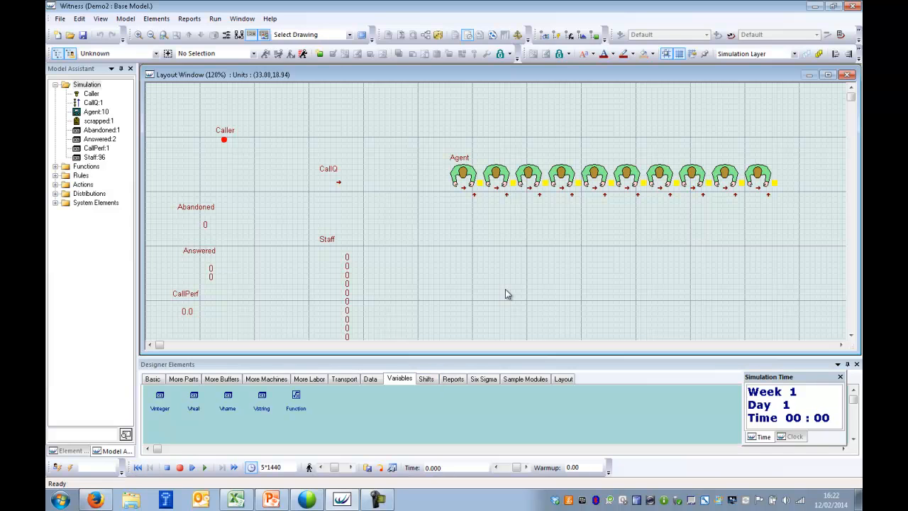
Cut the XLReadArray line out of the Staff variable's initialize actions and accept the variable details.
{"action": "double_click", "coordinate": [327, 239]}
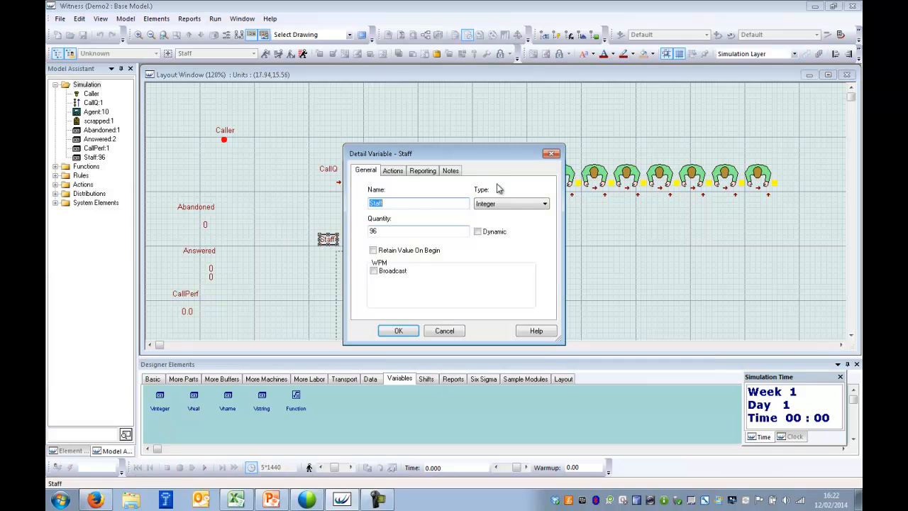
{"action": "left_click", "coordinate": [395, 172]}
{"action": "left_click", "coordinate": [403, 205]}
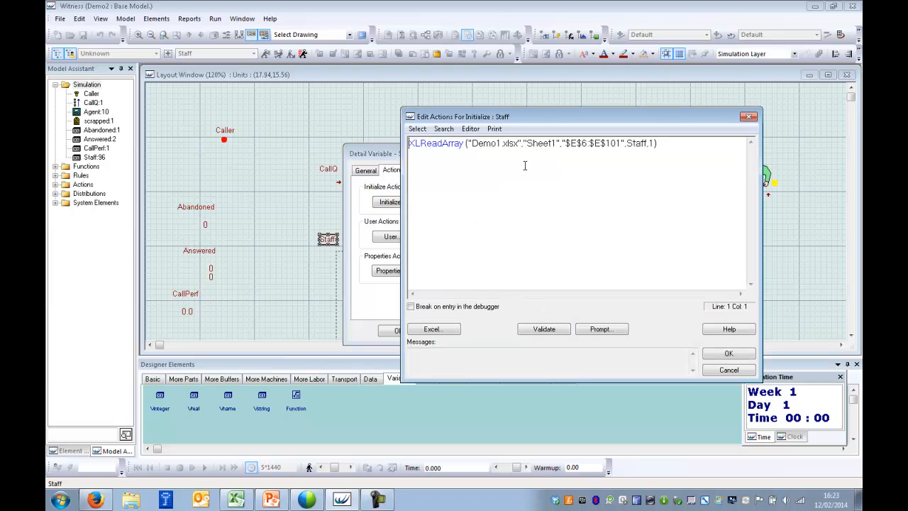
{"action": "key", "text": "ctrl+a"}
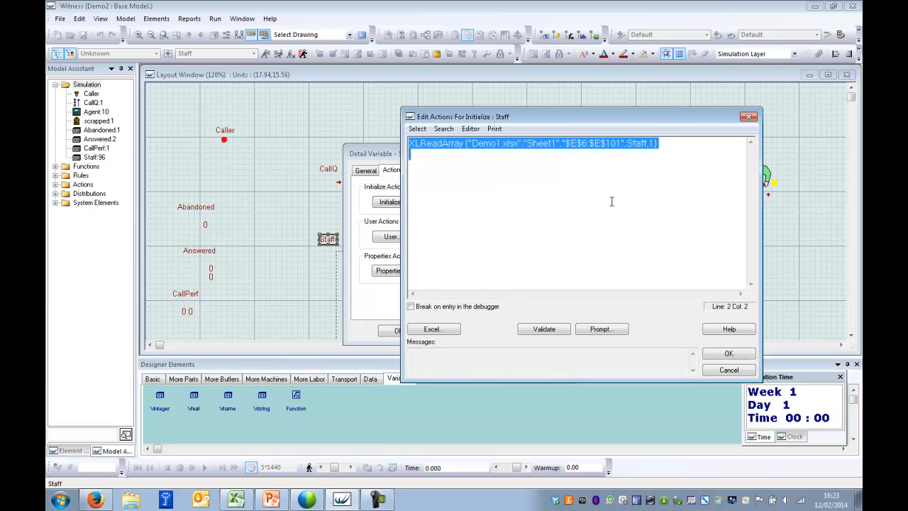
{"action": "key", "text": "Delete"}
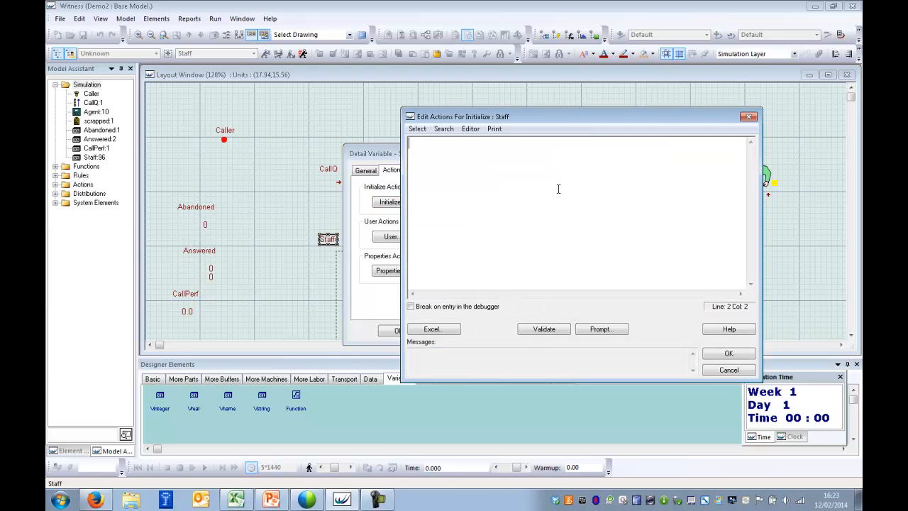
{"action": "left_click", "coordinate": [730, 353]}
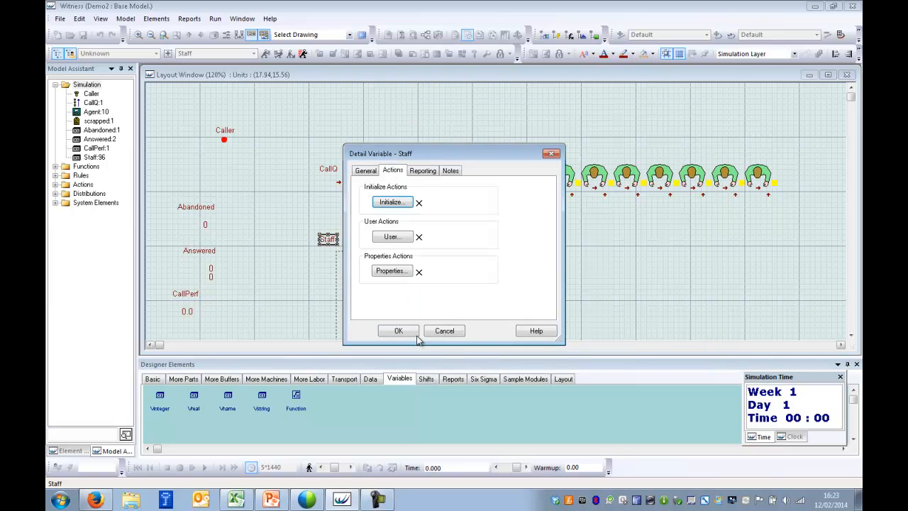
{"action": "left_click", "coordinate": [407, 332]}
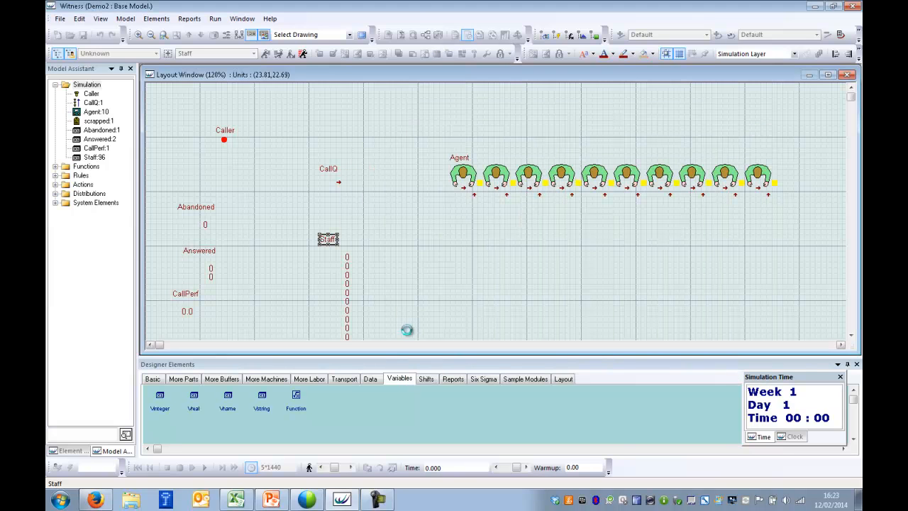
Enter XLReadArray ("Demo1.xlsx","Sheet1","$E$6:$E$101",Staff,1) in the model's overall initialize actions and accept it.
{"action": "left_click", "coordinate": [138, 20]}
{"action": "left_click", "coordinate": [142, 60]}
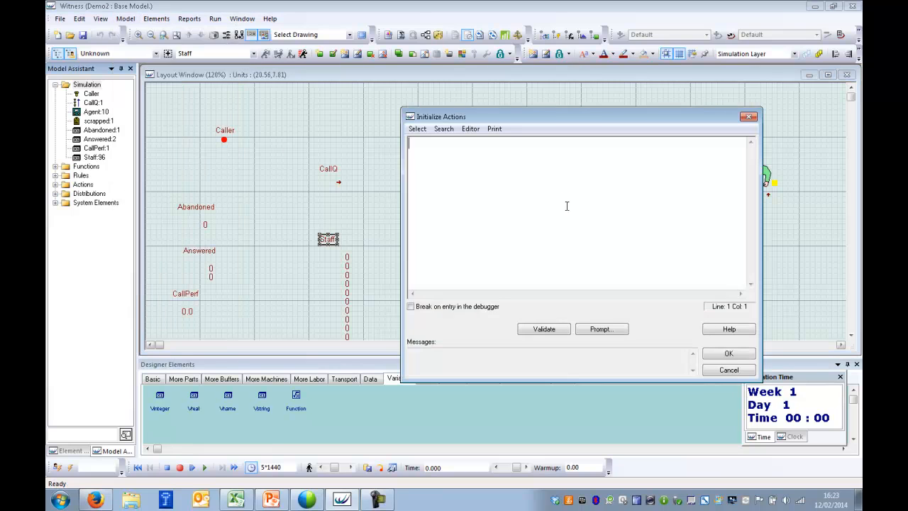
{"action": "type", "text": "XLReadArray (\"Demo1.xlsx\",\"Sheet1\",\"$E$6:$E$101\",Staff,1)"}
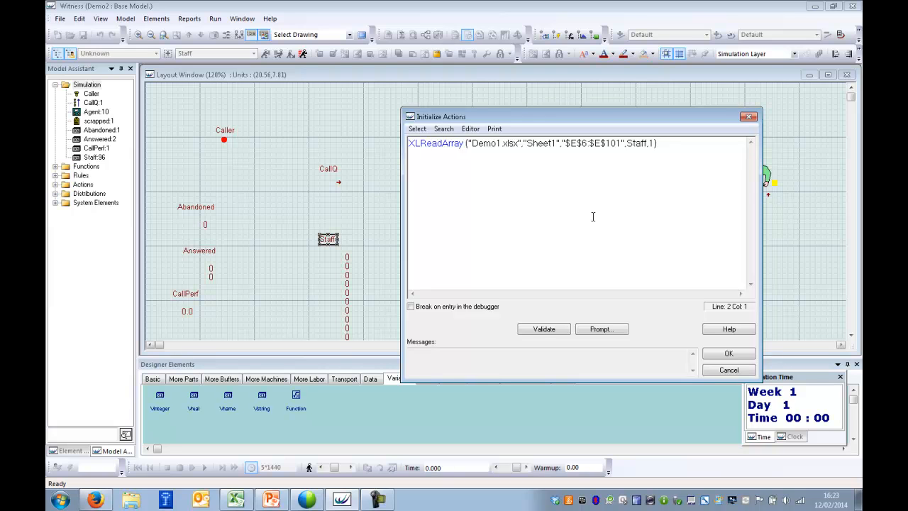
{"action": "left_click", "coordinate": [745, 353]}
{"action": "left_click", "coordinate": [471, 276]}
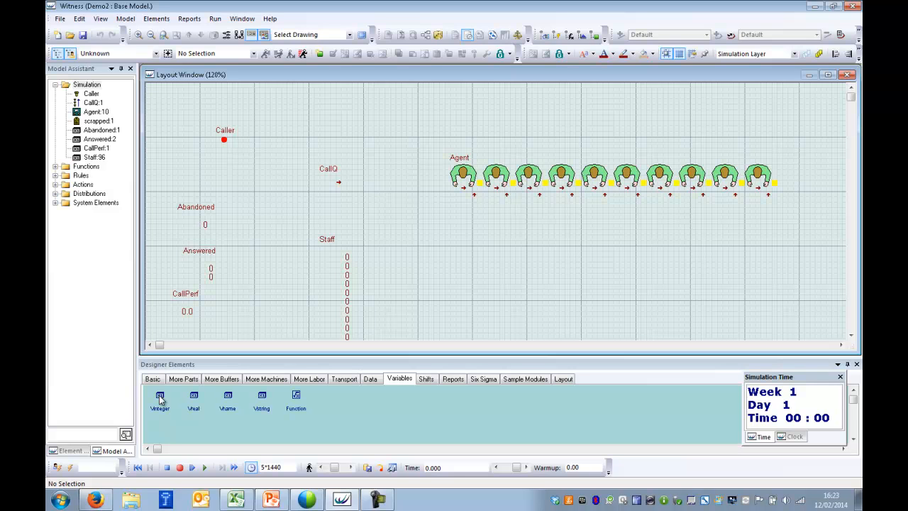
Add an integer variable to the layout beside Staff and name it OnDuty.
{"action": "left_click_drag", "start_coordinate": [160, 400], "coordinate": [399, 244]}
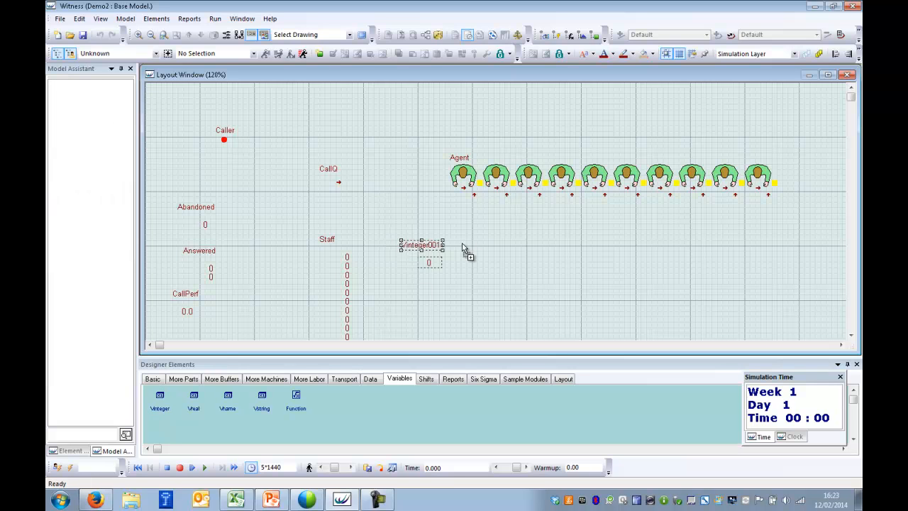
{"action": "double_click", "coordinate": [421, 246]}
{"action": "type", "text": "OnDuty"}
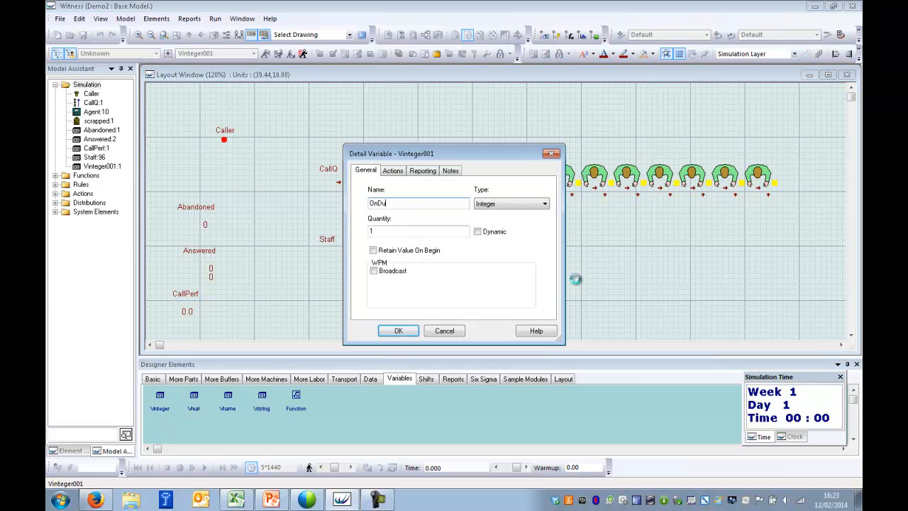
{"action": "left_click", "coordinate": [401, 330]}
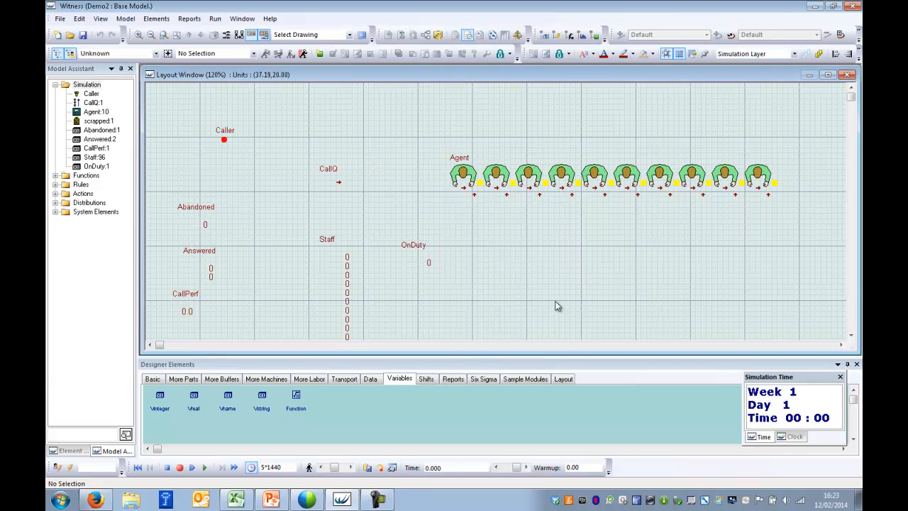
Add the line OnDuty=Staff(1) below the XLReadArray line in the model's initialize actions and accept it.
{"action": "left_click", "coordinate": [125, 18]}
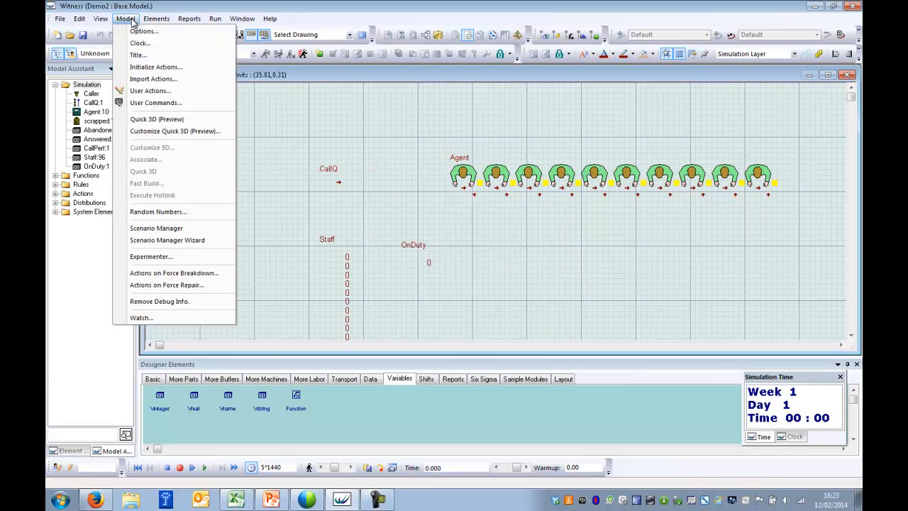
{"action": "left_click", "coordinate": [147, 66]}
{"action": "left_click", "coordinate": [434, 157]}
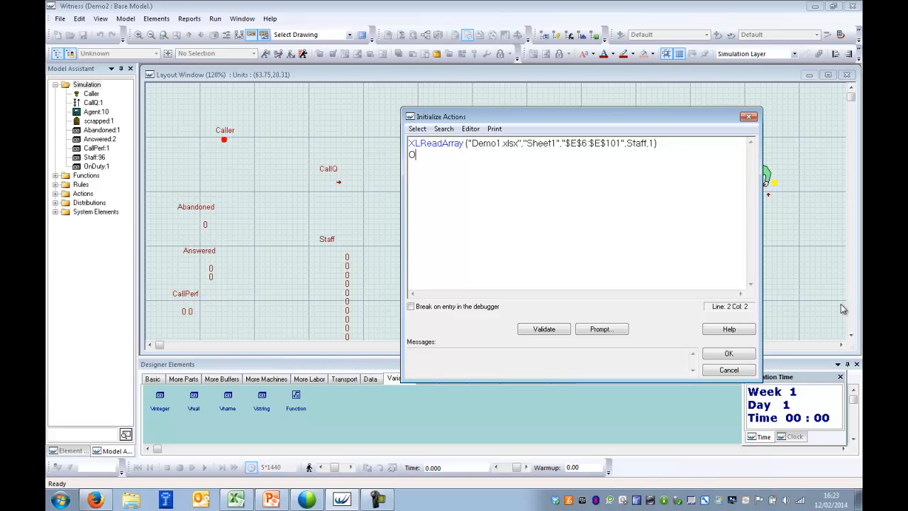
{"action": "type", "text": "OnDuty=Staff(1"}
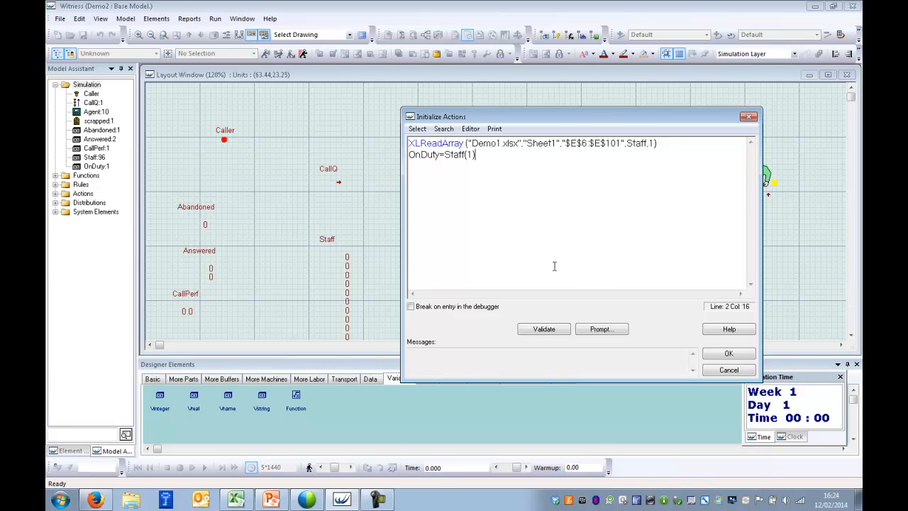
{"action": "left_click", "coordinate": [717, 356]}
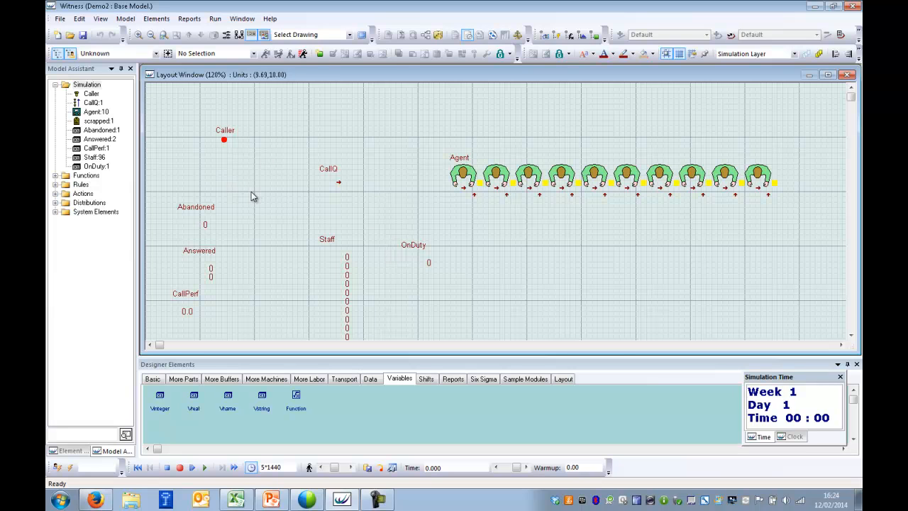
Define a new part element named Trigger in the simulation.
{"action": "left_click", "coordinate": [92, 86]}
{"action": "right_click", "coordinate": [88, 86]}
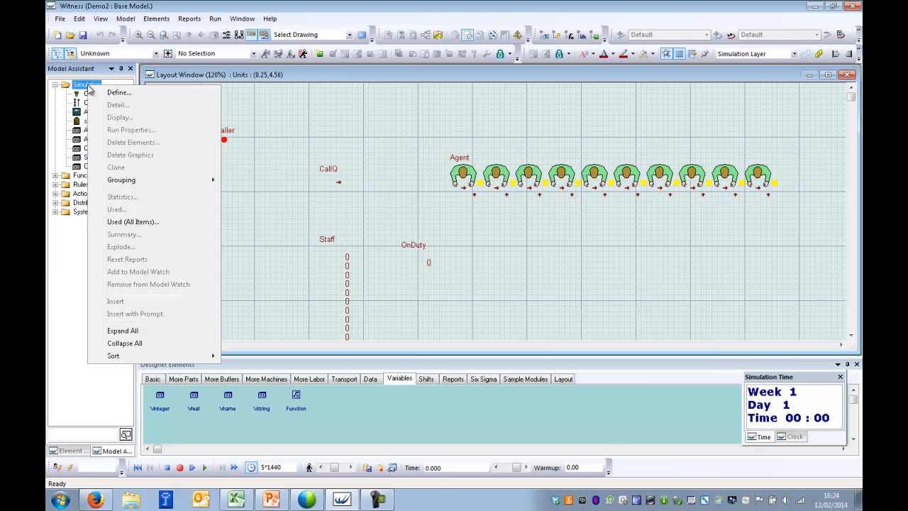
{"action": "left_click", "coordinate": [110, 94]}
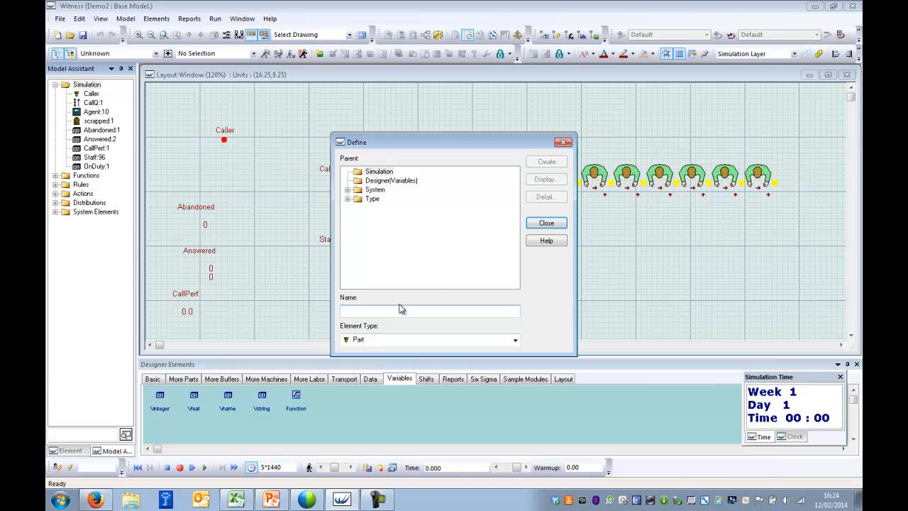
{"action": "type", "text": "Trigger"}
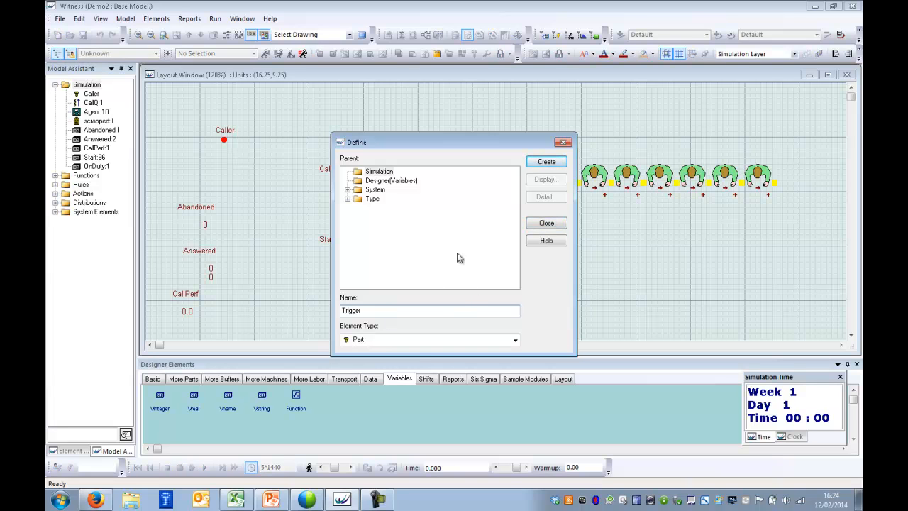
{"action": "left_click", "coordinate": [545, 162]}
{"action": "left_click", "coordinate": [546, 224]}
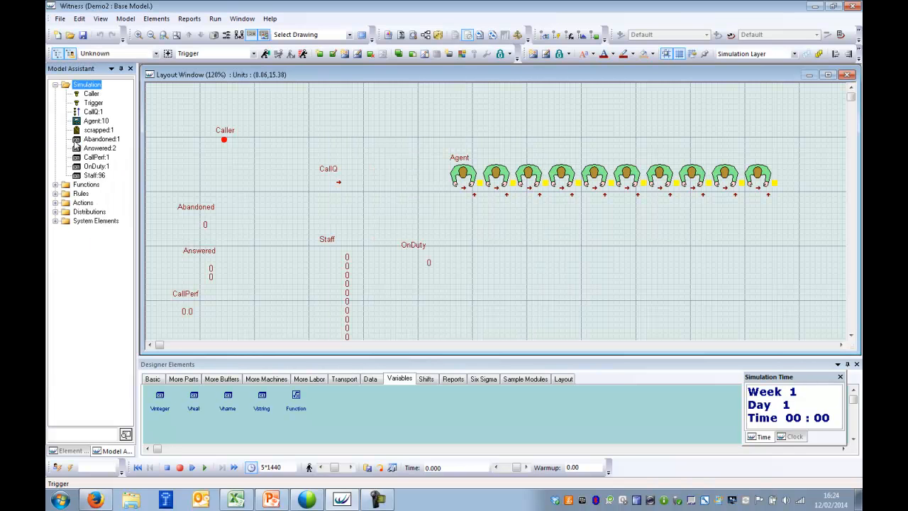
Set the Trigger part's arrivals to Active with an inter arrival time of 15 and the first arrival at 15.
{"action": "double_click", "coordinate": [93, 103]}
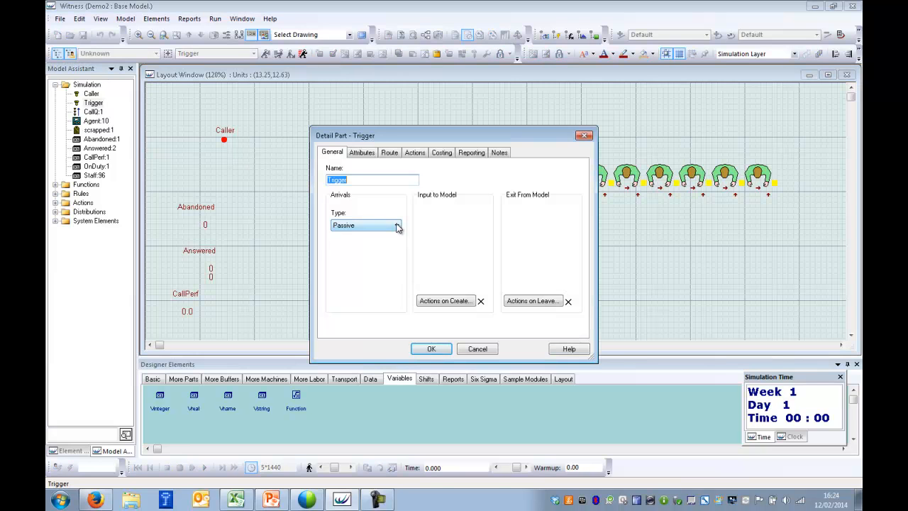
{"action": "left_click", "coordinate": [397, 227]}
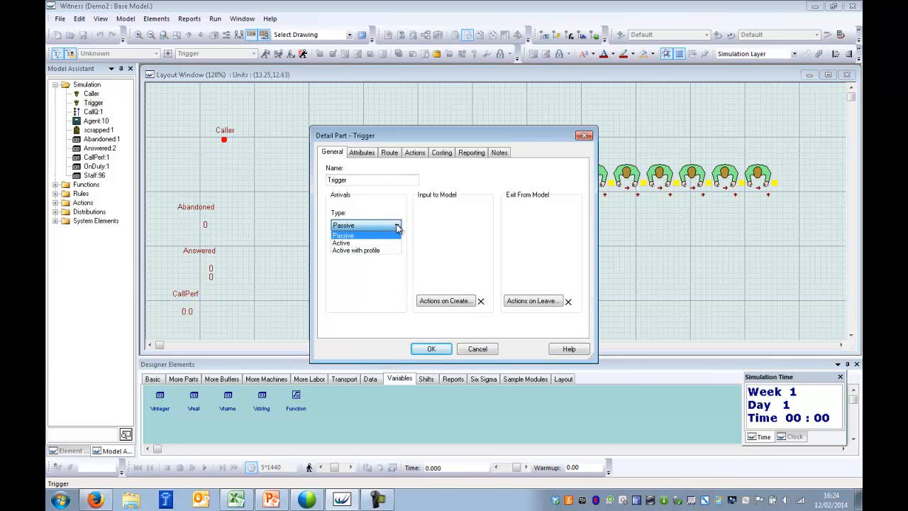
{"action": "left_click", "coordinate": [348, 244]}
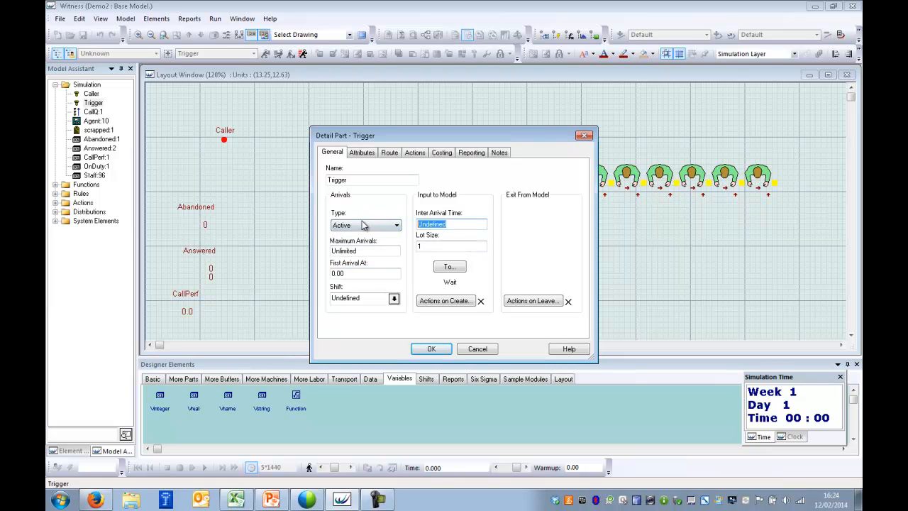
{"action": "type", "text": "15"}
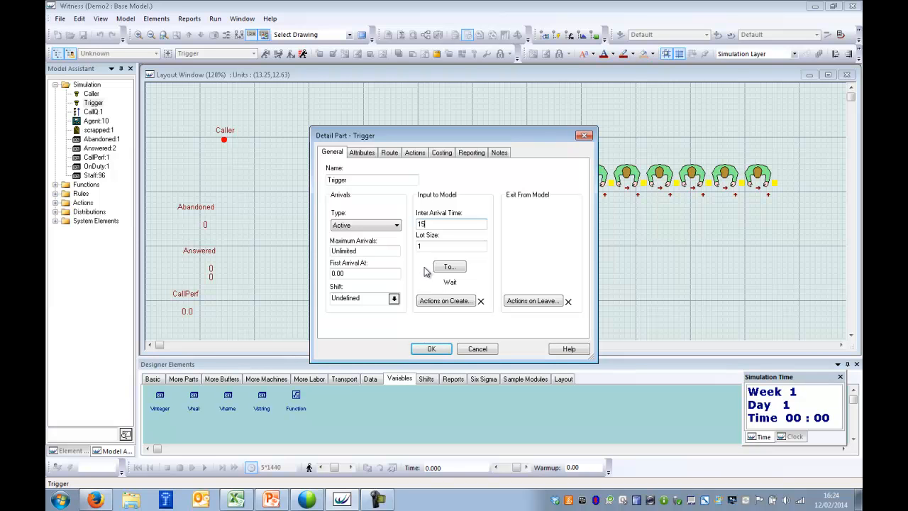
{"action": "left_click", "coordinate": [348, 274]}
{"action": "left_click_drag", "start_coordinate": [348, 273], "coordinate": [309, 270]}
{"action": "type", "text": "15"}
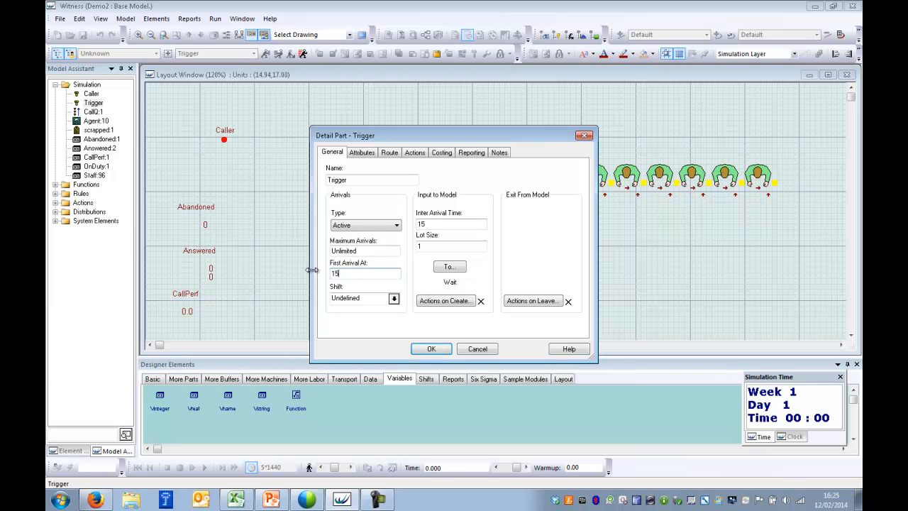
Replace Trigger's output rule with Push to scrap and accept the part details.
{"action": "left_click", "coordinate": [448, 268]}
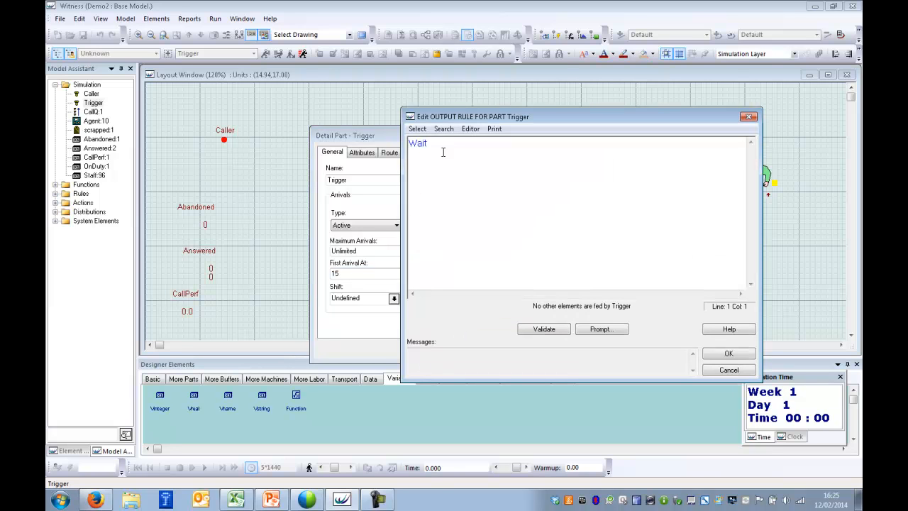
{"action": "left_click_drag", "start_coordinate": [424, 143], "coordinate": [393, 146]}
{"action": "type", "text": "Push to scrap"}
{"action": "left_click", "coordinate": [725, 354]}
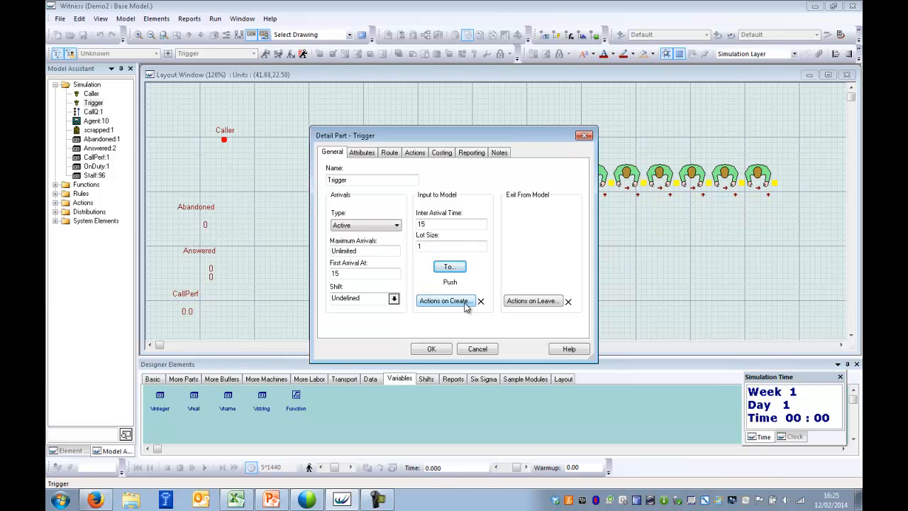
{"action": "left_click", "coordinate": [447, 350]}
{"action": "left_click", "coordinate": [446, 292]}
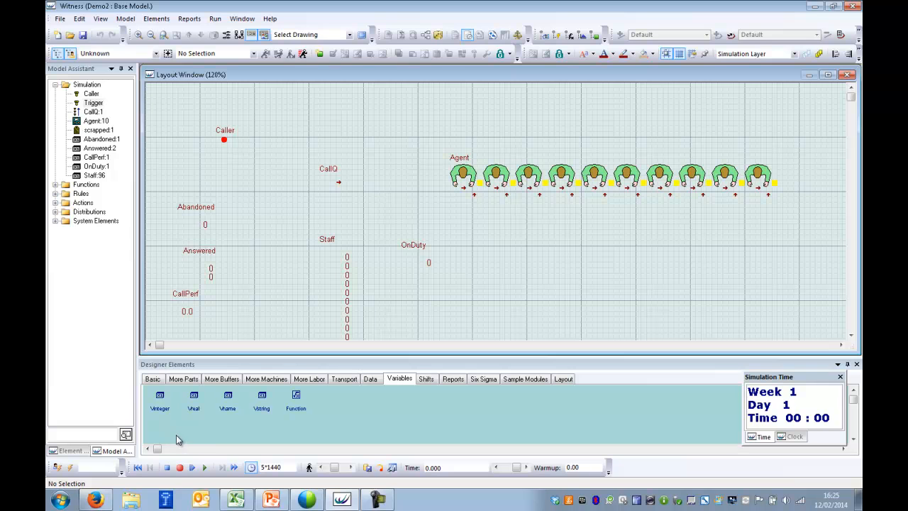
Add an integer variable to the layout beside OnDuty and name it Timeslot.
{"action": "left_click_drag", "start_coordinate": [160, 399], "coordinate": [481, 243]}
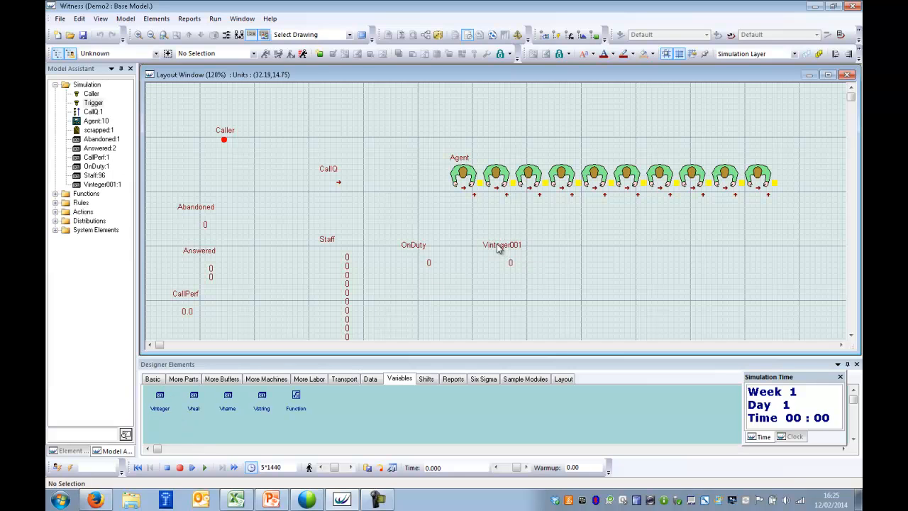
{"action": "double_click", "coordinate": [497, 244]}
{"action": "type", "text": "Timeslot"}
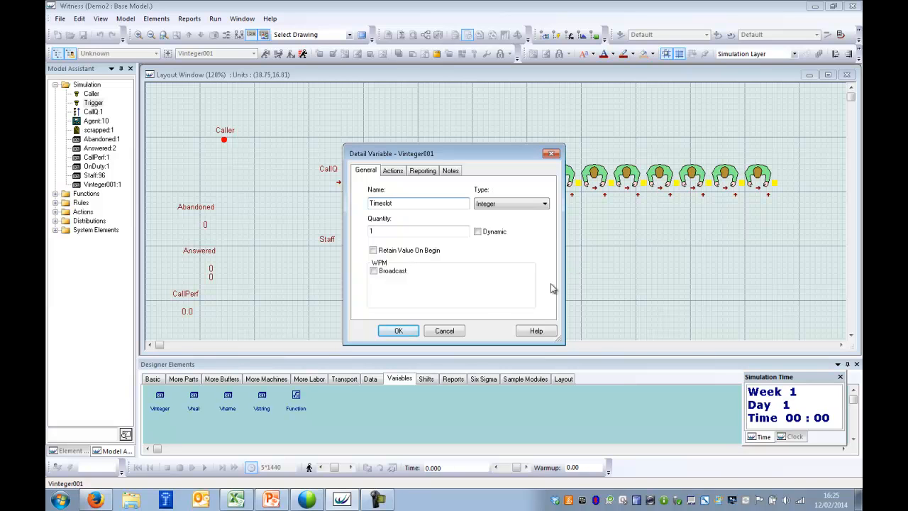
{"action": "left_click", "coordinate": [398, 330]}
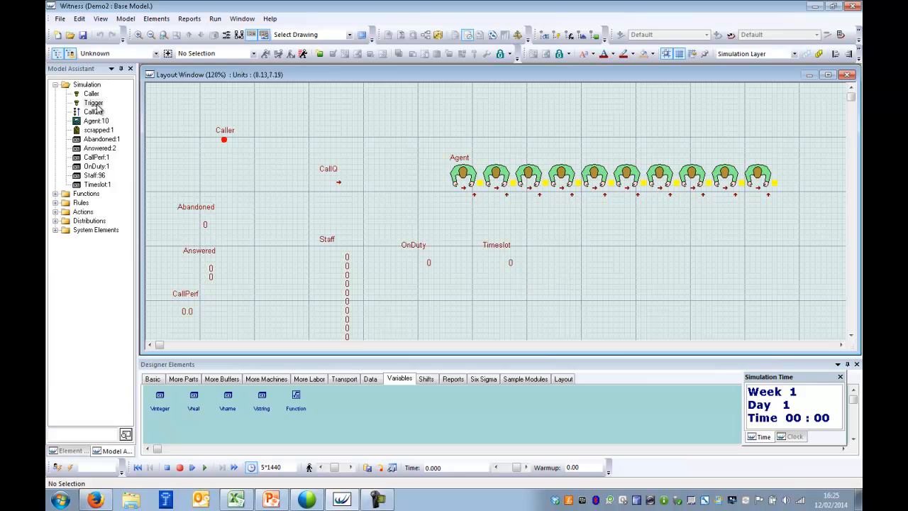
Add the line Timeslot=1 to the model's initialize actions and accept it.
{"action": "left_click", "coordinate": [125, 19]}
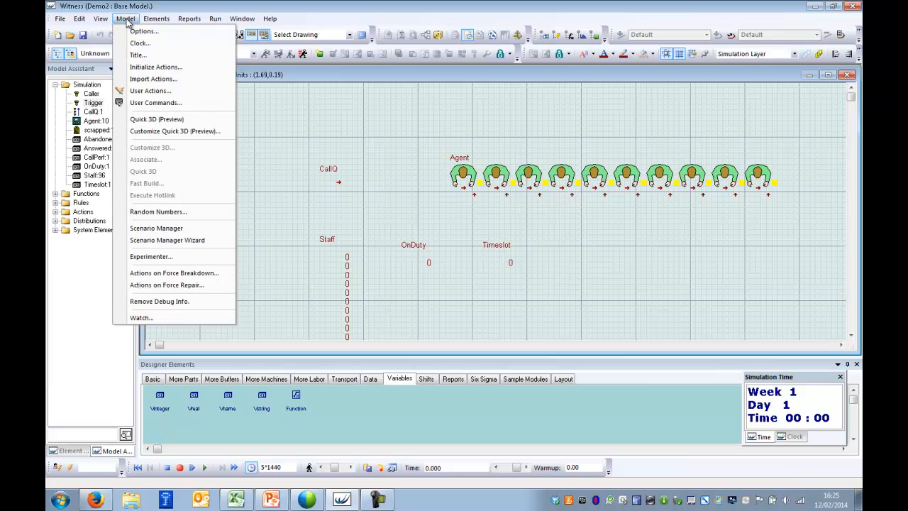
{"action": "left_click", "coordinate": [147, 64]}
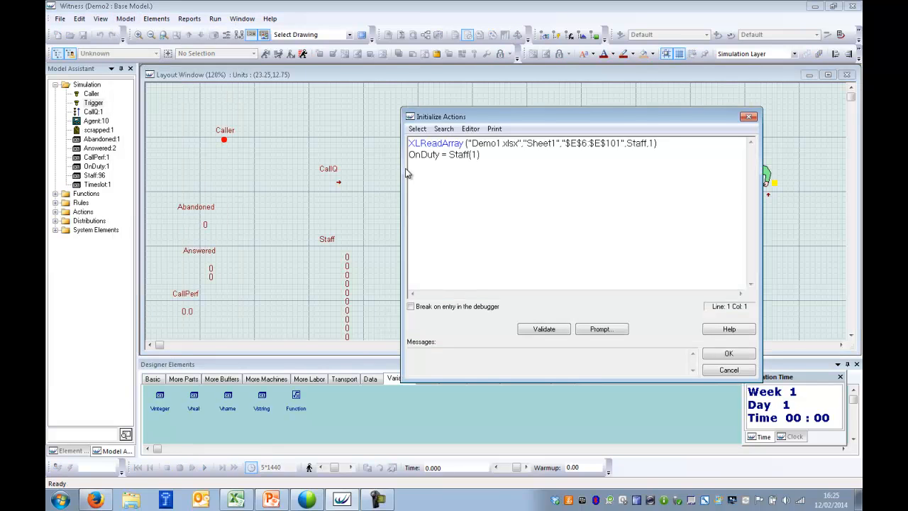
{"action": "type", "text": "Timeslot=1"}
{"action": "left_click", "coordinate": [729, 353]}
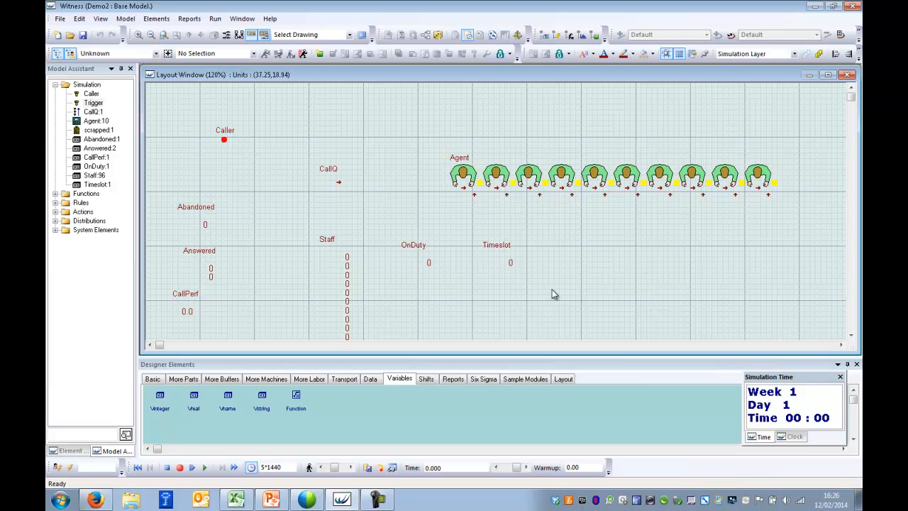
In Trigger's actions on create, enter Timeslot=Timeslot+1 and an If Timeslot=97 block that sets Timeslot=1, closed with endif.
{"action": "double_click", "coordinate": [93, 103]}
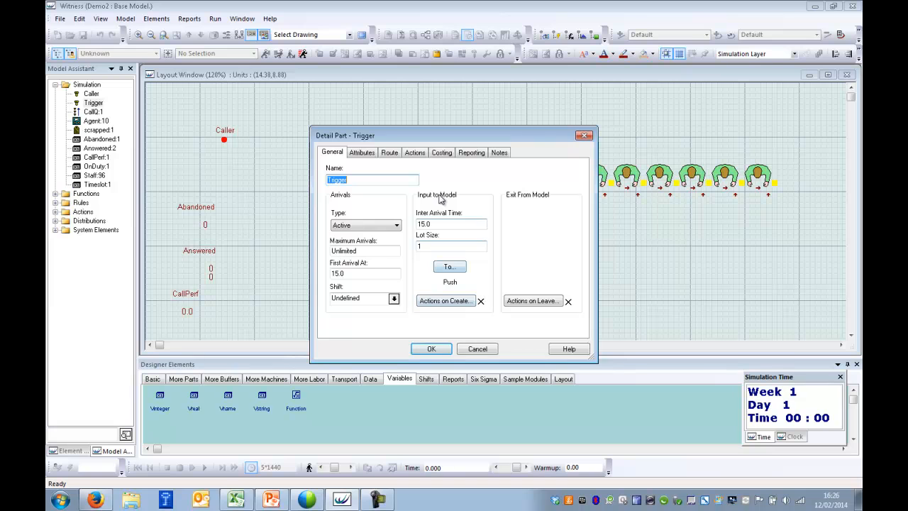
{"action": "left_click", "coordinate": [444, 301]}
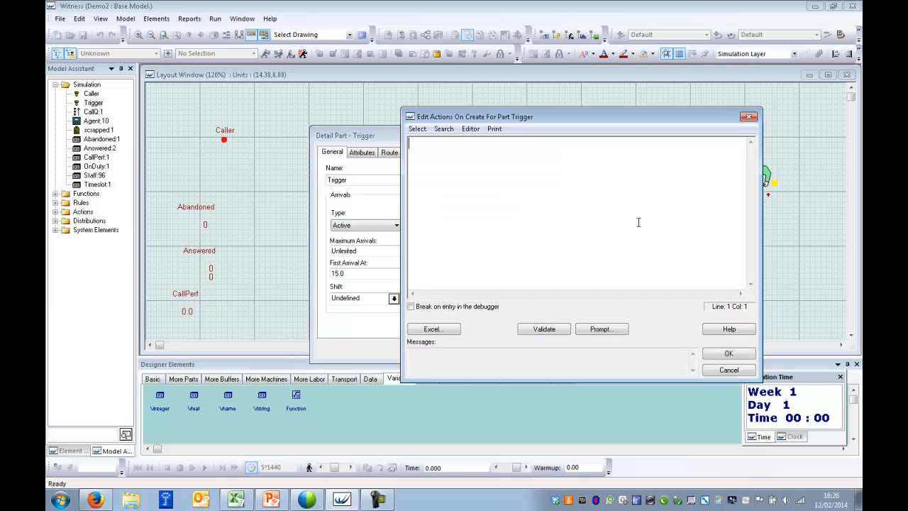
{"action": "type", "text": "Timeslot=Time"}
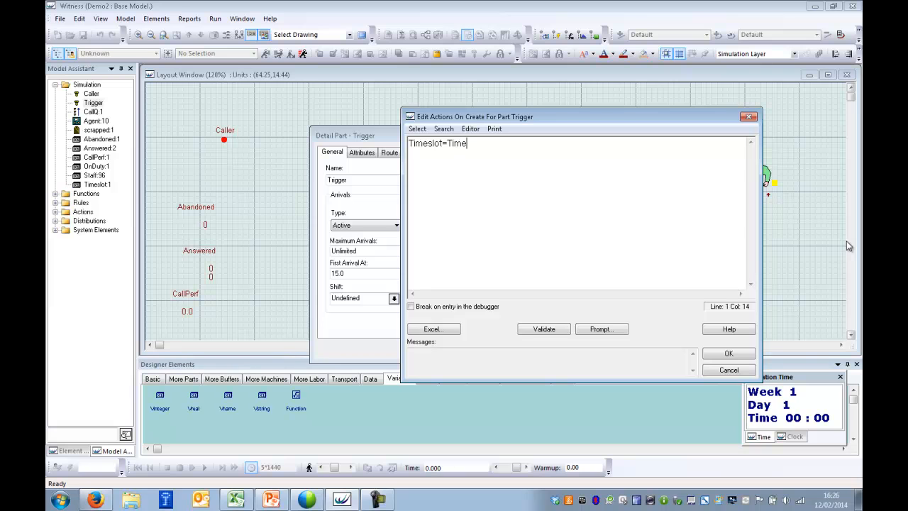
{"action": "type", "text": "slot+1"}
{"action": "key", "text": "Return"}
{"action": "type", "text": "If Timeslot=97"}
{"action": "key", "text": "Return"}
{"action": "type", "text": "Timeslot+"}
{"action": "key", "text": "BackSpace"}
{"action": "type", "text": "=1"}
{"action": "key", "text": "Return"}
{"action": "type", "text": "endif"}
{"action": "key", "text": "Return"}
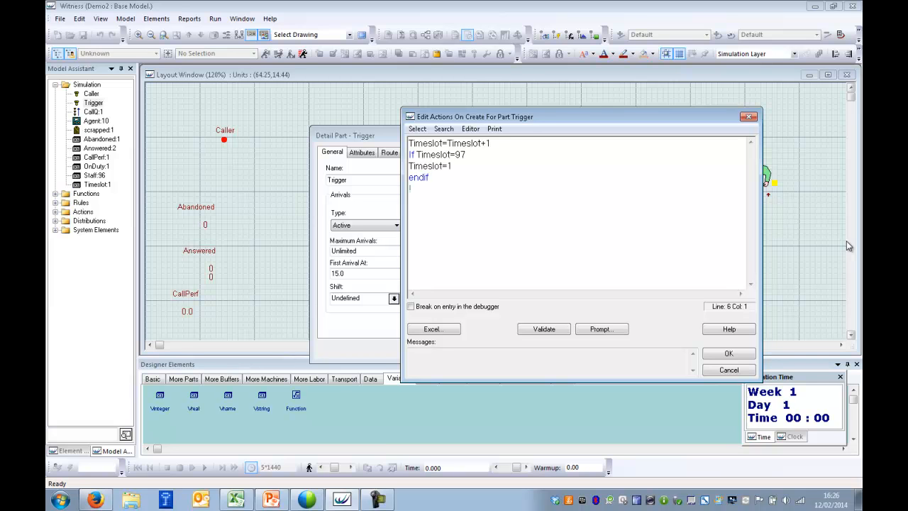
Add Onduty=Staff(Timeslot) as the last line of Trigger's create actions and accept the part details.
{"action": "type", "text": "Onduty=Staff"}
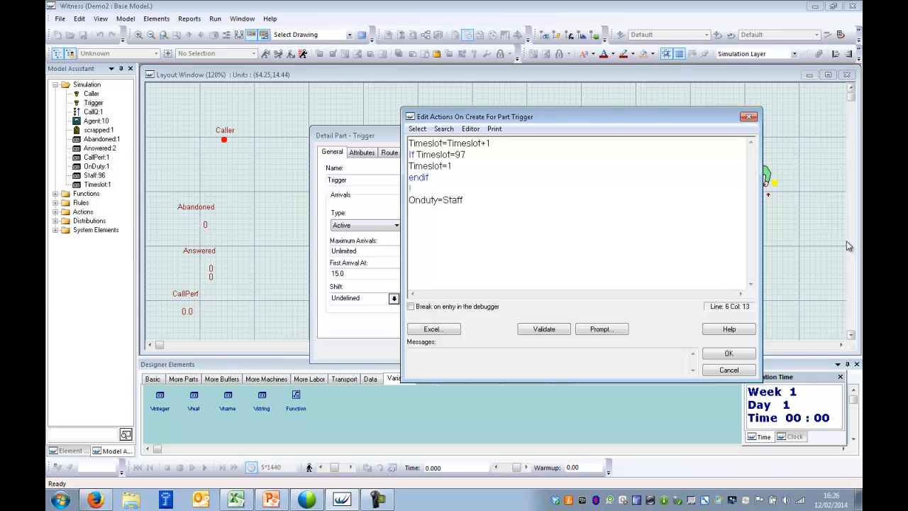
{"action": "type", "text": "(Timeslo"}
{"action": "left_click", "coordinate": [728, 354]}
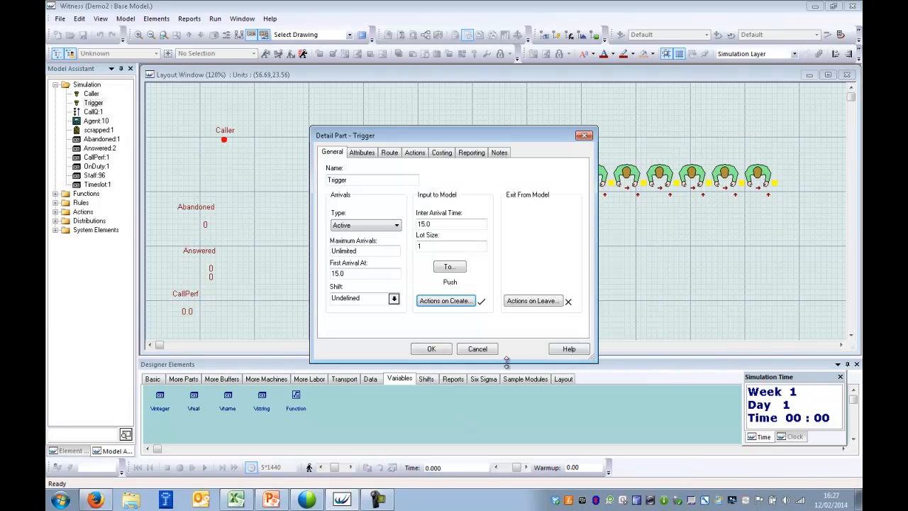
{"action": "left_click", "coordinate": [433, 349]}
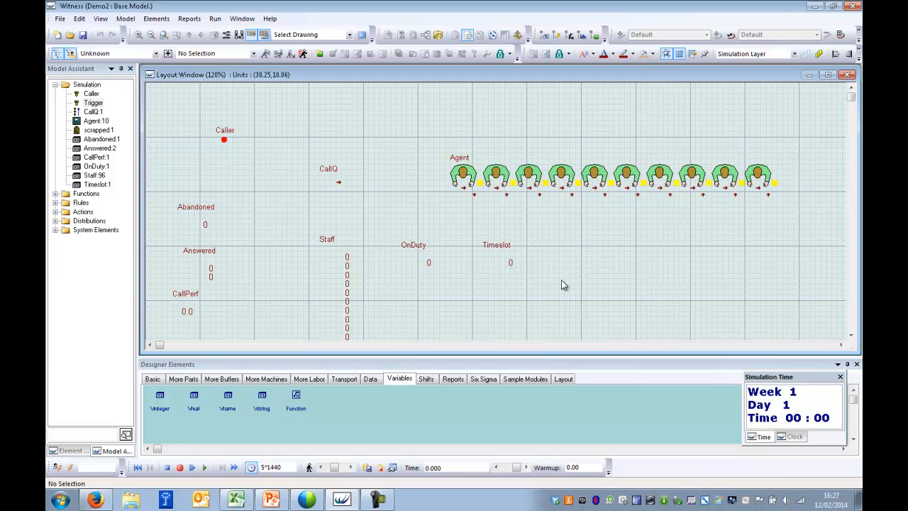
Save the model and give it a trial run, stopping it and resetting it to the start.
{"action": "left_click", "coordinate": [83, 35]}
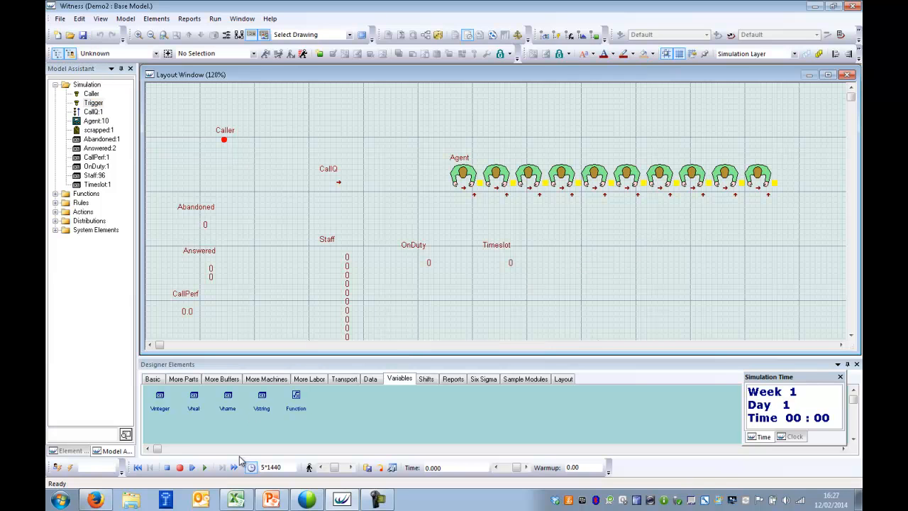
{"action": "left_click", "coordinate": [204, 467]}
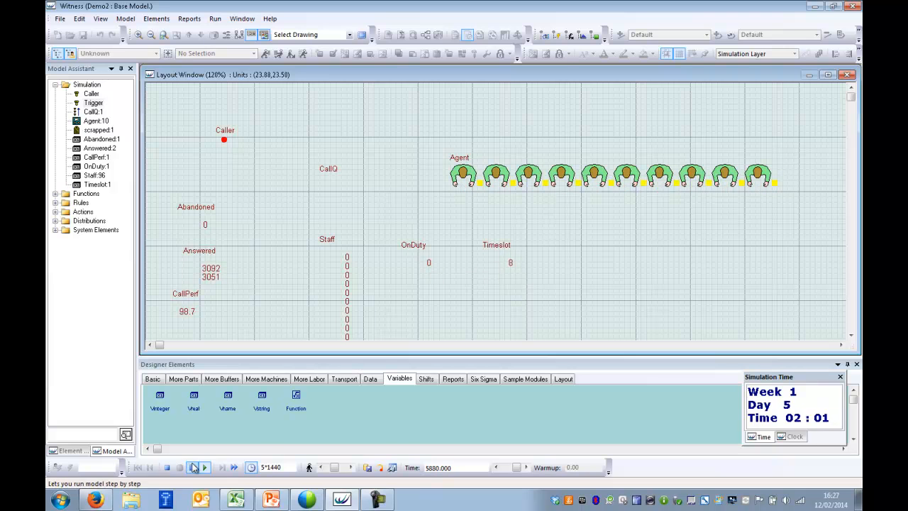
{"action": "left_click", "coordinate": [166, 466]}
{"action": "left_click", "coordinate": [138, 467]}
Wrap the Agent machine's PULL from CallQ input rule in an If N<=Onduty condition closed with endif, and accept the details.
{"action": "left_click", "coordinate": [460, 157]}
{"action": "double_click", "coordinate": [459, 158]}
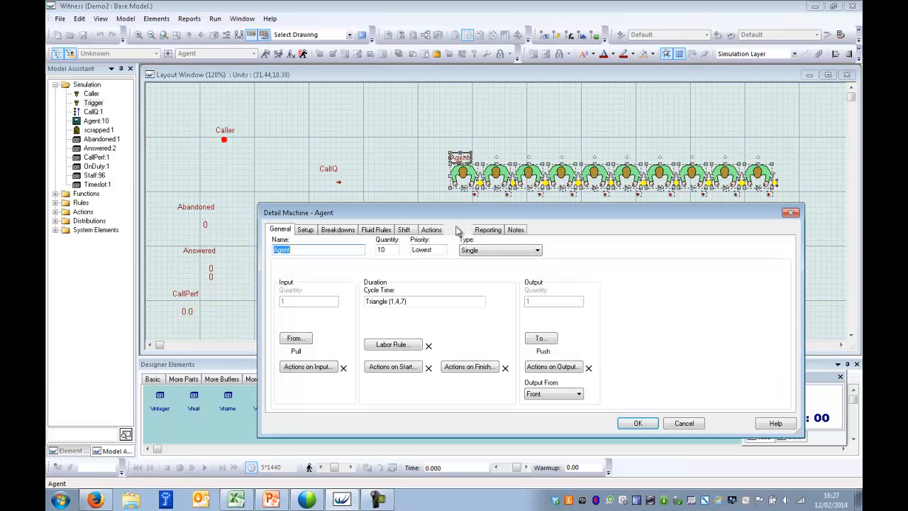
{"action": "left_click", "coordinate": [296, 338]}
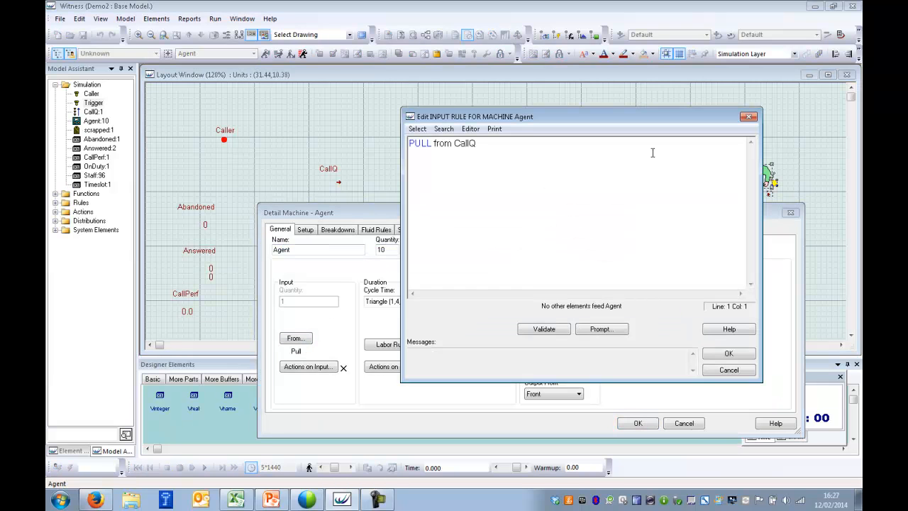
{"action": "type", "text": "If N<"}
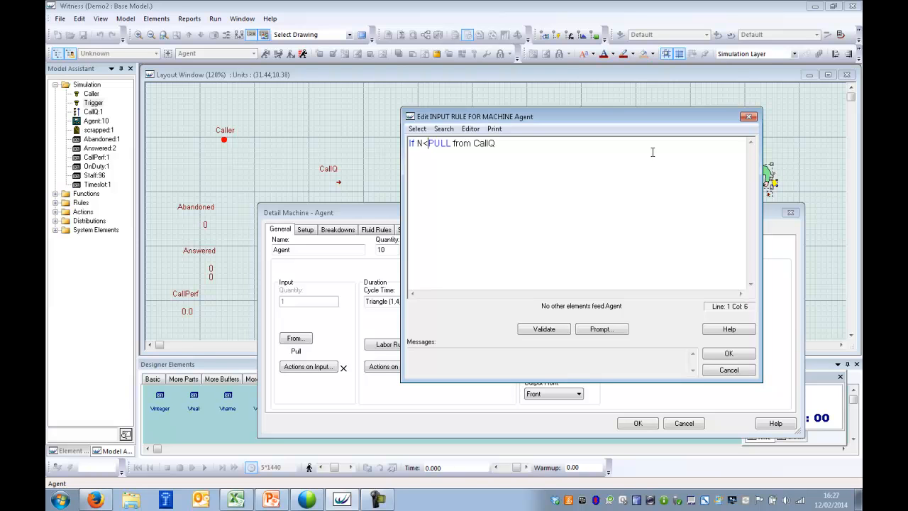
{"action": "type", "text": "="}
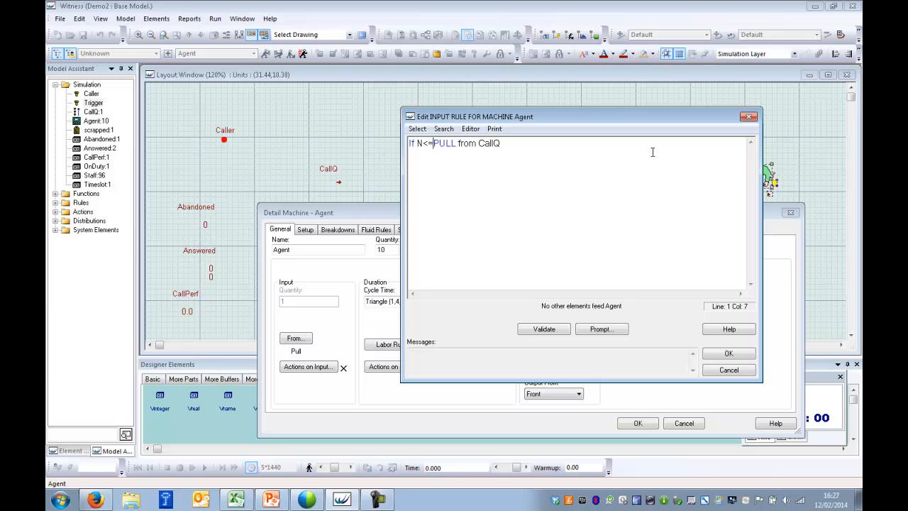
{"action": "type", "text": "Onduty"}
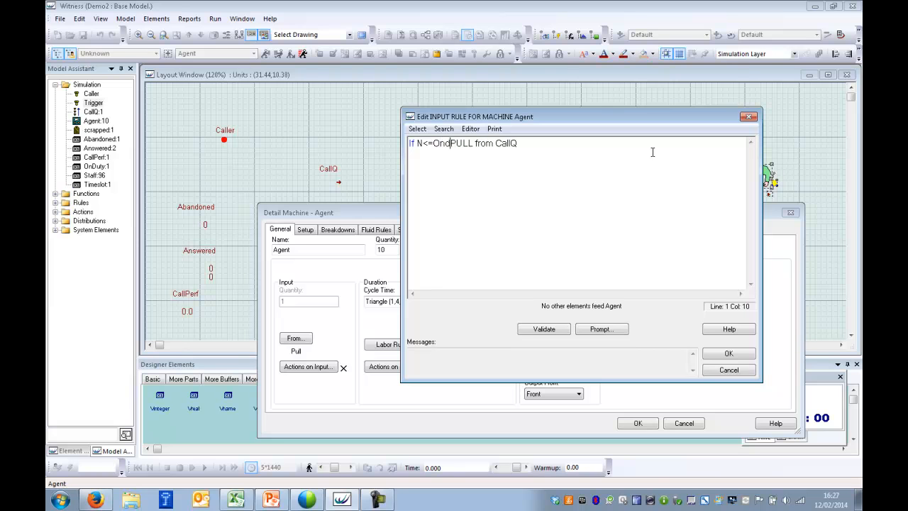
{"action": "key", "text": "Return"}
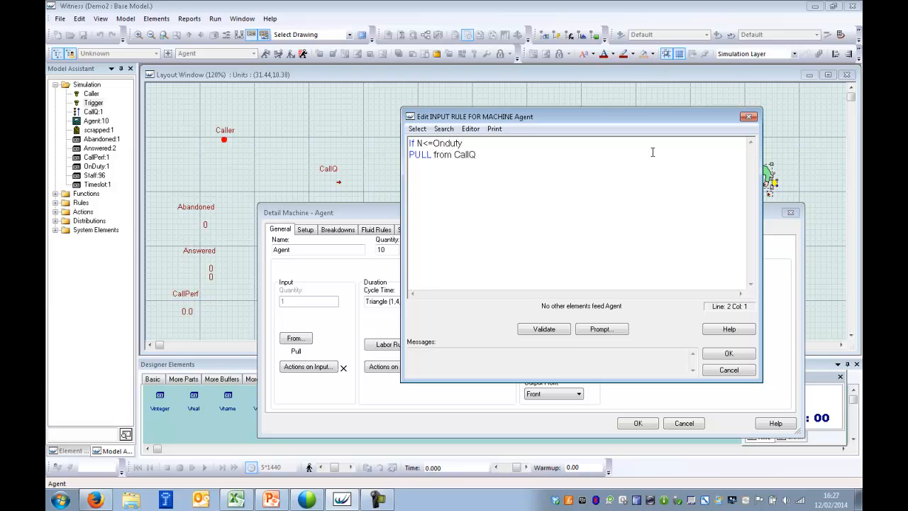
{"action": "type", "text": "dif"}
{"action": "left_click", "coordinate": [729, 354]}
{"action": "left_click", "coordinate": [636, 425]}
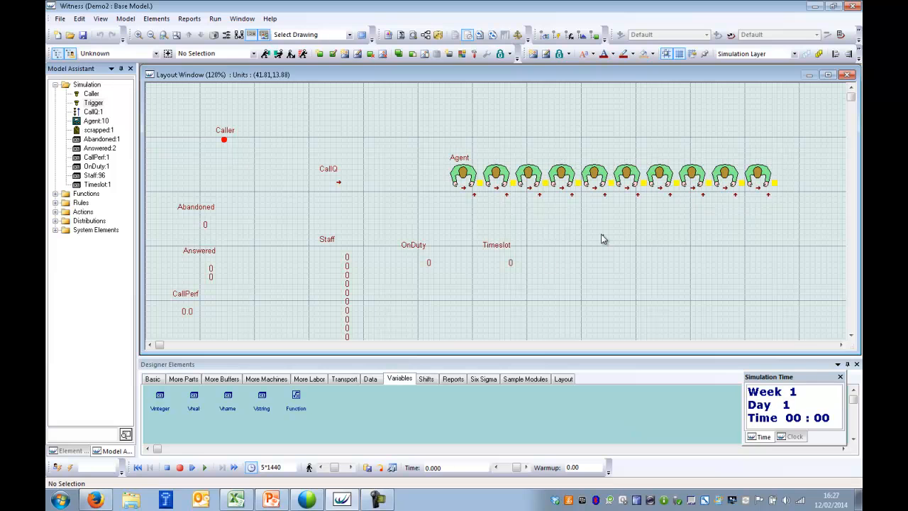
Run the model with animation and complete the 5*1440 run time without display.
{"action": "left_click", "coordinate": [204, 468]}
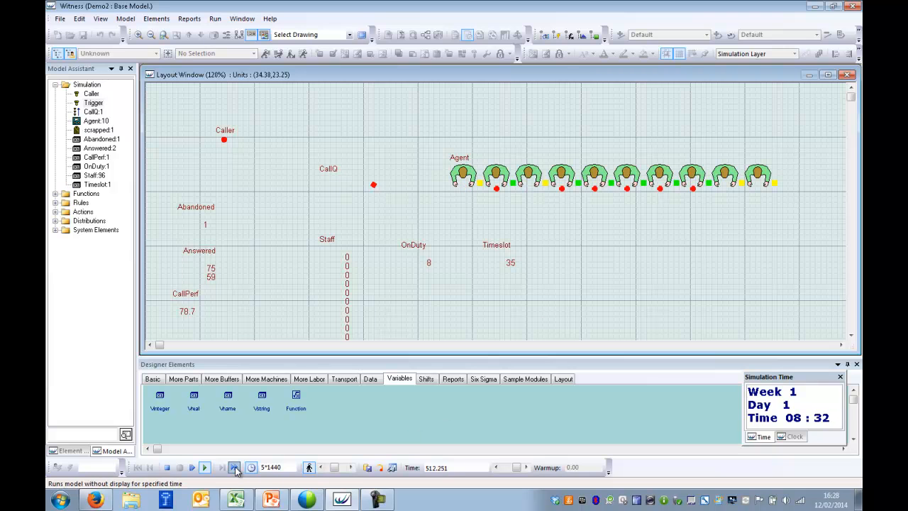
{"action": "left_click", "coordinate": [234, 467]}
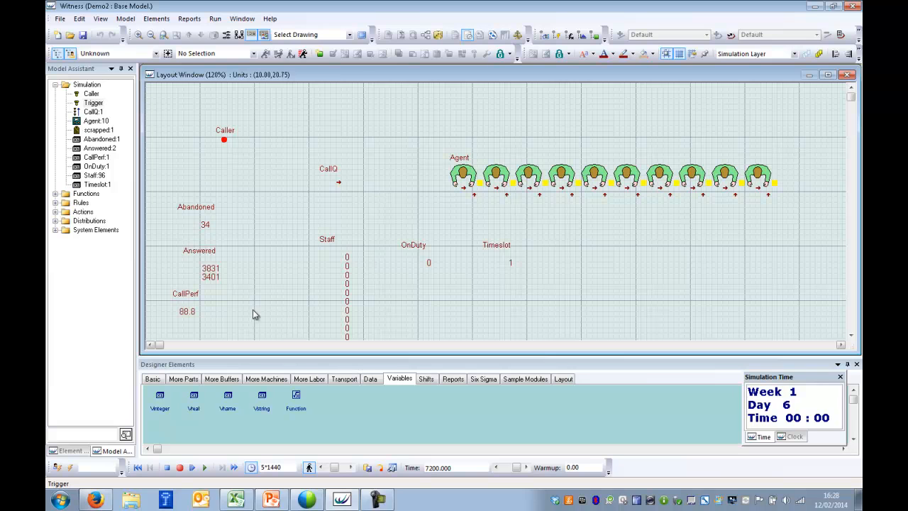
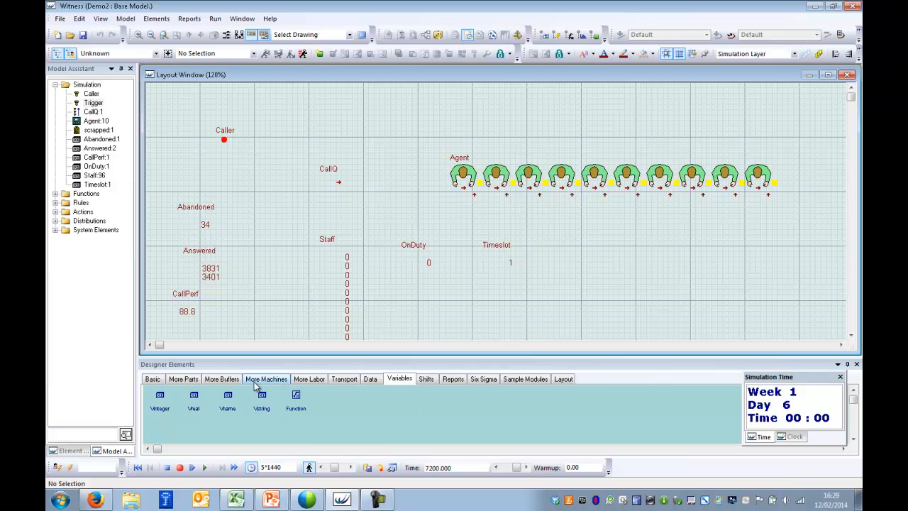
Add a basic Labor element to the layout below the row of Agent machines.
{"action": "left_click", "coordinate": [323, 382]}
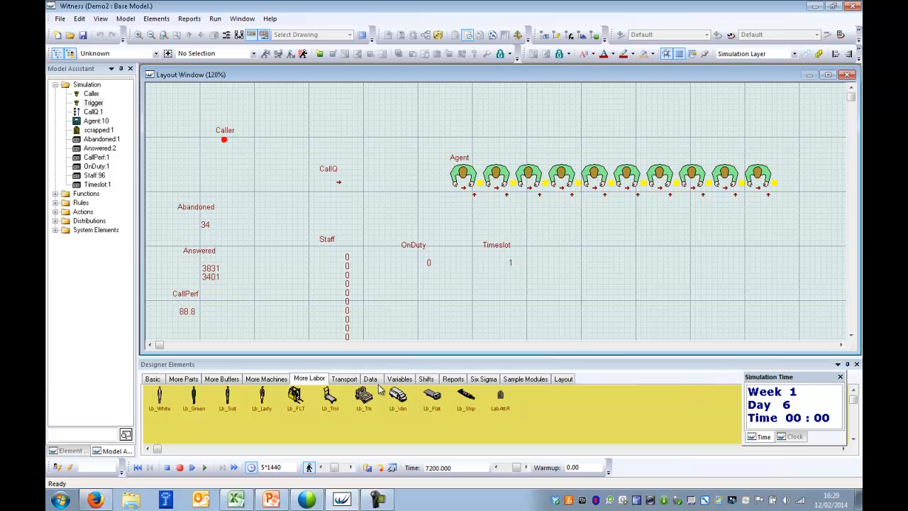
{"action": "left_click", "coordinate": [160, 383]}
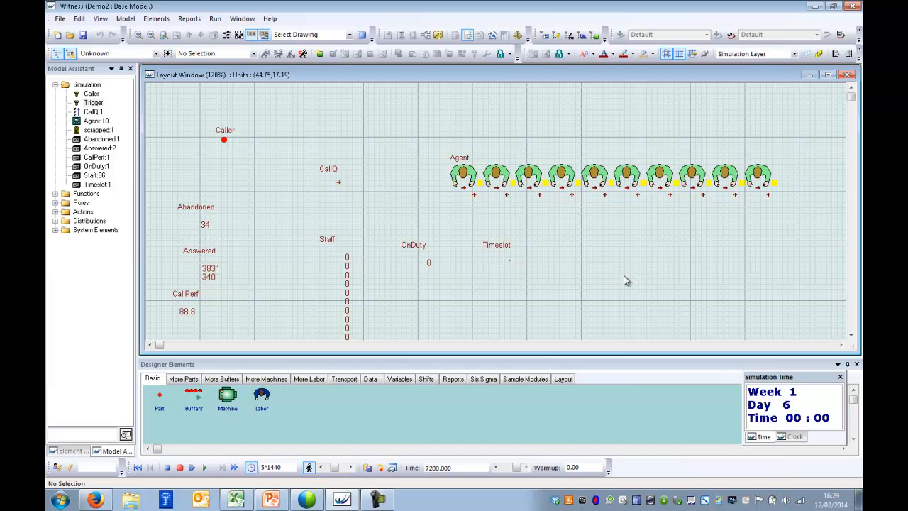
{"action": "left_click_drag", "start_coordinate": [260, 401], "coordinate": [641, 264]}
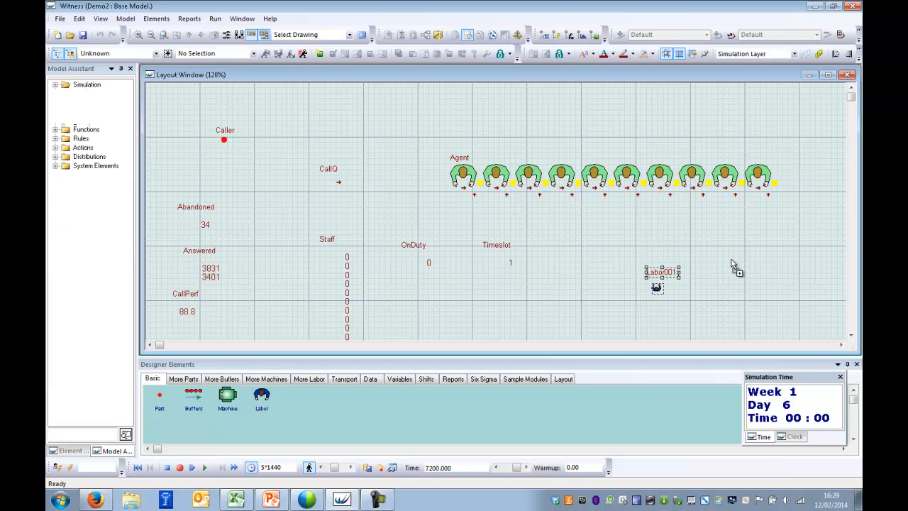
Start drawing a new idle style for Labor001 and choose computer icon 415 from the picture gallery.
{"action": "right_click", "coordinate": [656, 290]}
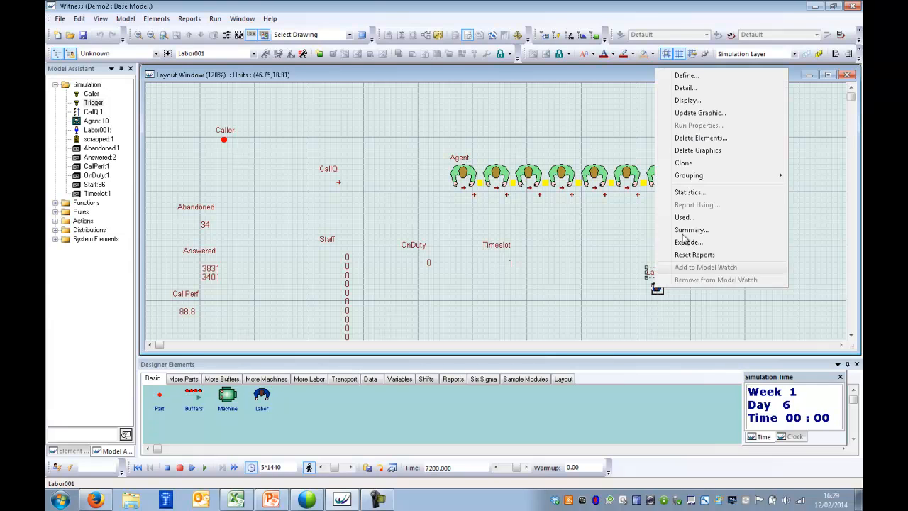
{"action": "left_click", "coordinate": [681, 99]}
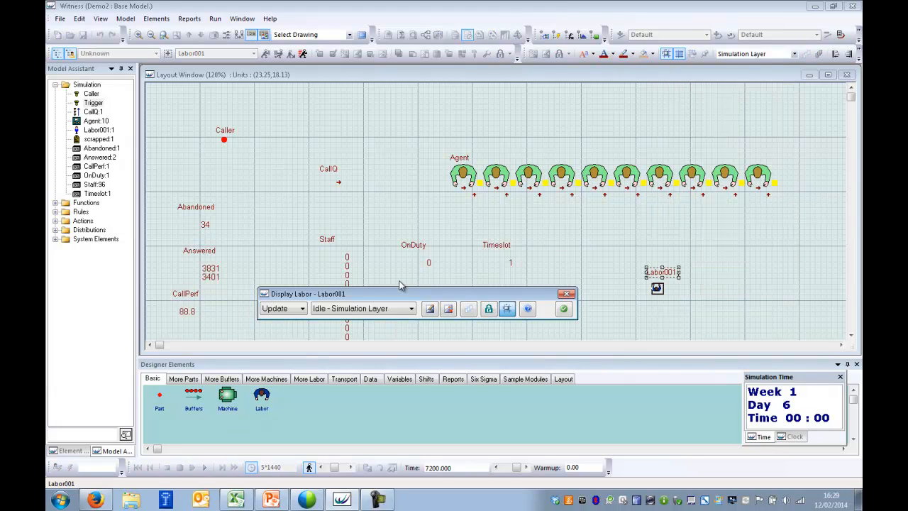
{"action": "left_click", "coordinate": [303, 309]}
{"action": "left_click", "coordinate": [276, 330]}
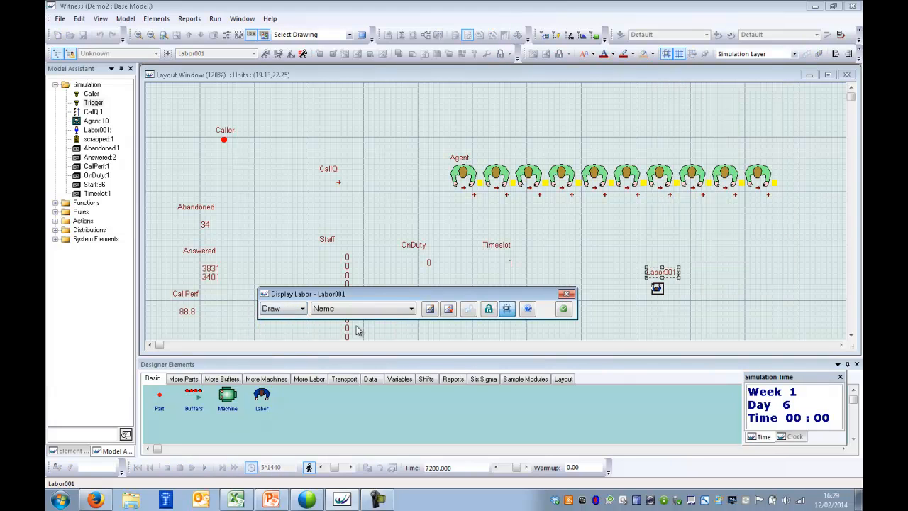
{"action": "left_click", "coordinate": [410, 308]}
{"action": "left_click", "coordinate": [379, 329]}
{"action": "left_click", "coordinate": [427, 310]}
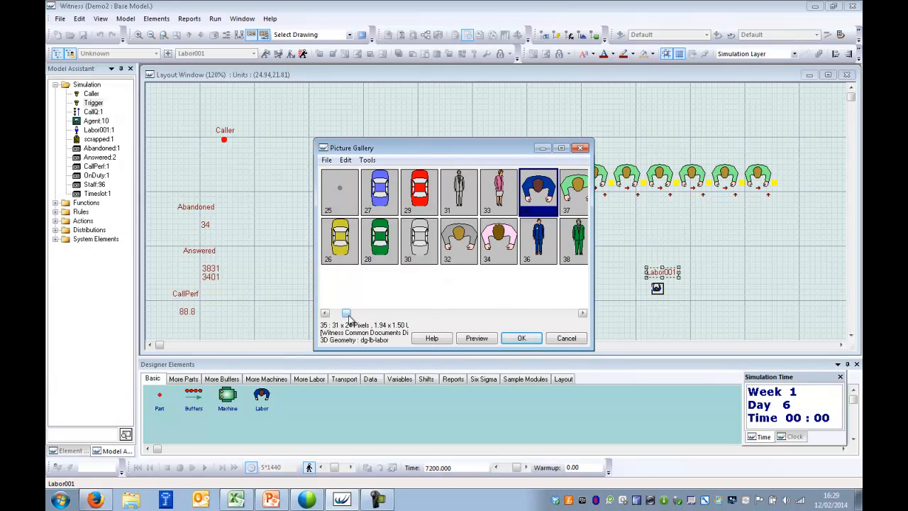
{"action": "left_click_drag", "start_coordinate": [447, 321], "coordinate": [545, 319]}
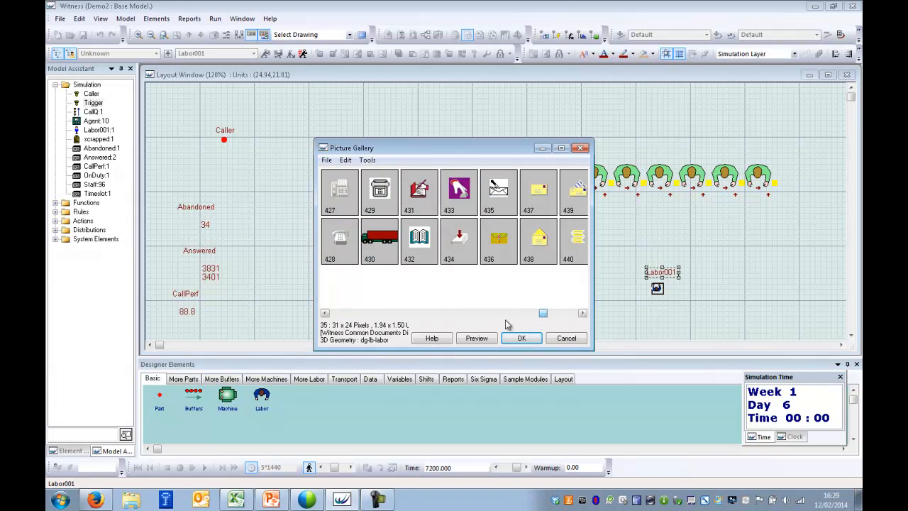
{"action": "left_click", "coordinate": [454, 314]}
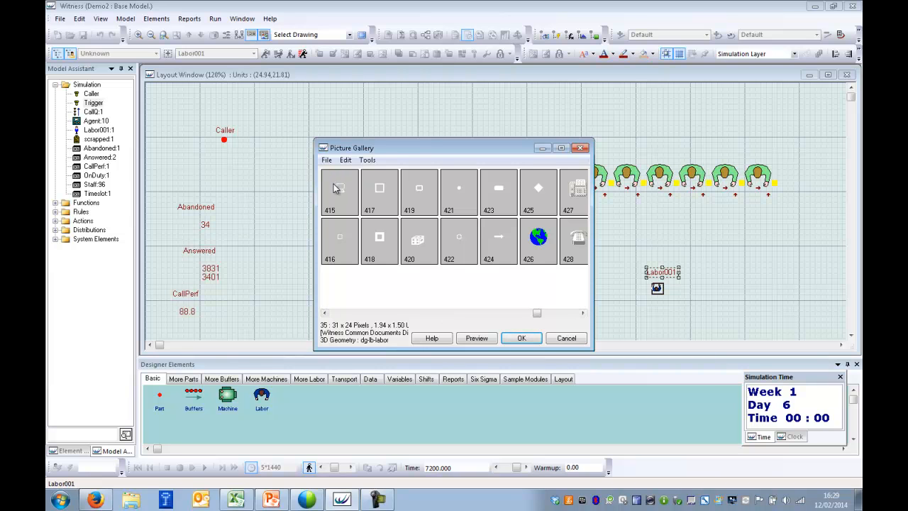
{"action": "double_click", "coordinate": [336, 189]}
Colour the Labor001 icon red, draw it on the layout and finish editing its display.
{"action": "left_click", "coordinate": [469, 303]}
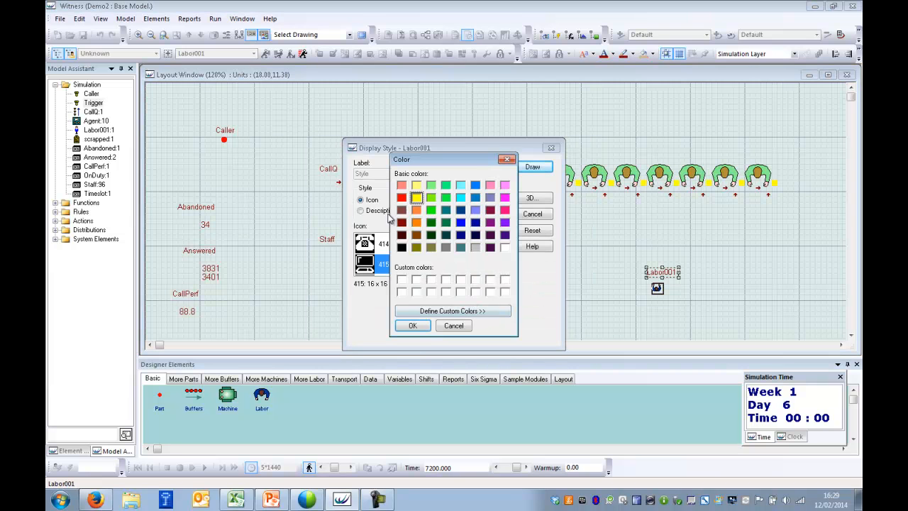
{"action": "left_click", "coordinate": [401, 199]}
{"action": "left_click", "coordinate": [412, 326]}
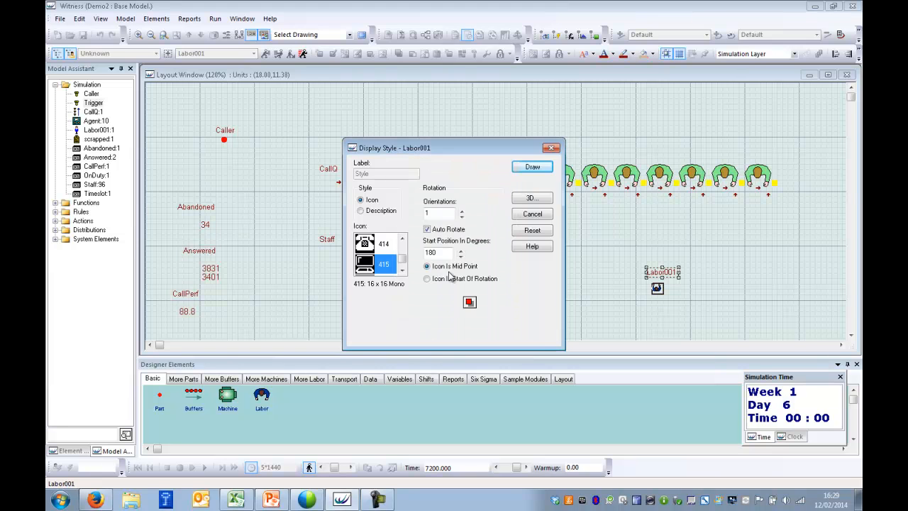
{"action": "left_click", "coordinate": [527, 175]}
{"action": "left_click", "coordinate": [563, 310]}
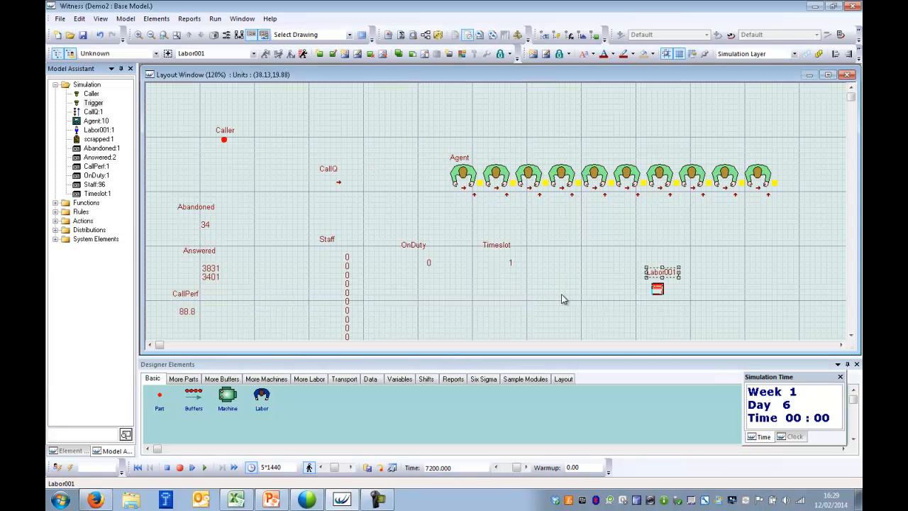
{"action": "double_click", "coordinate": [468, 177]}
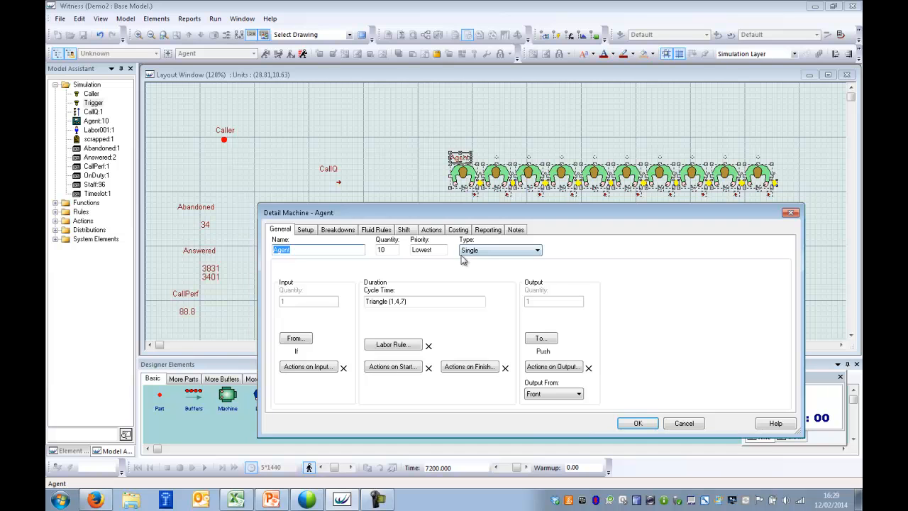
{"action": "left_click", "coordinate": [394, 345]}
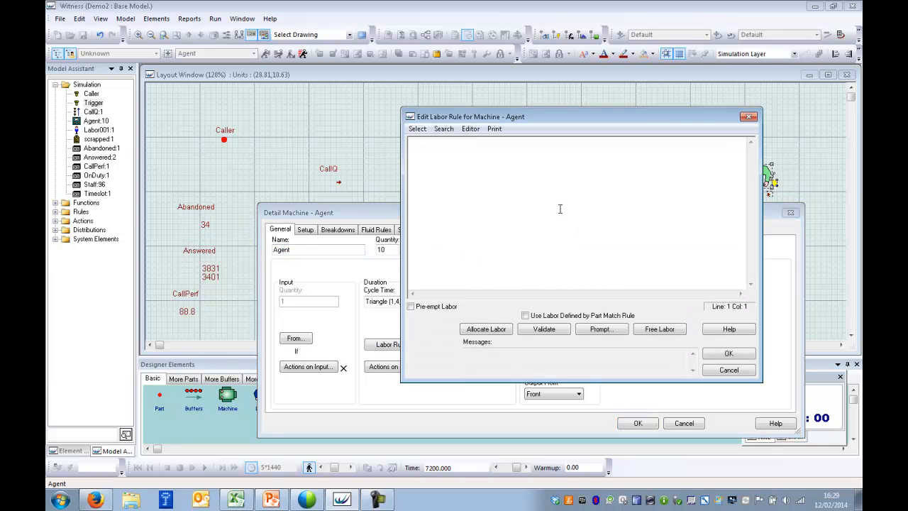
{"action": "left_click", "coordinate": [748, 117]}
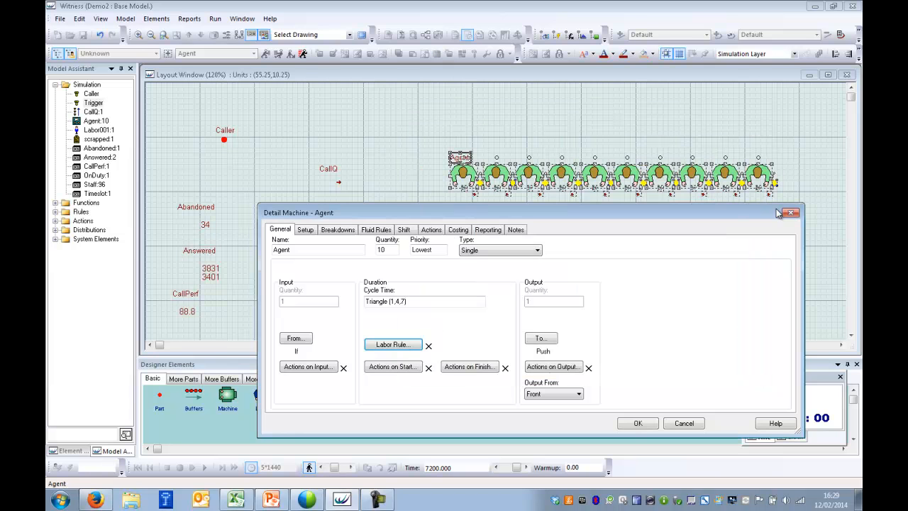
{"action": "left_click", "coordinate": [790, 212]}
Rename the Labor001 element as Software and accept its details.
{"action": "double_click", "coordinate": [661, 274]}
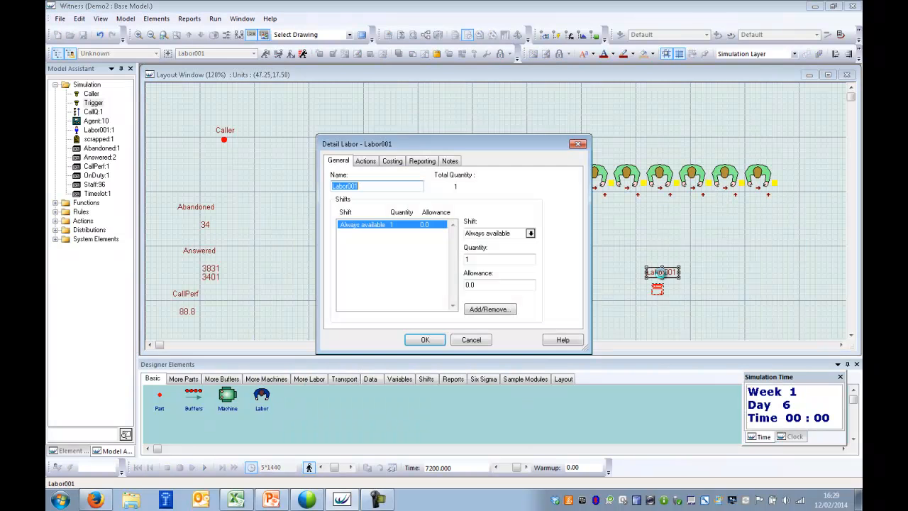
{"action": "type", "text": "Software"}
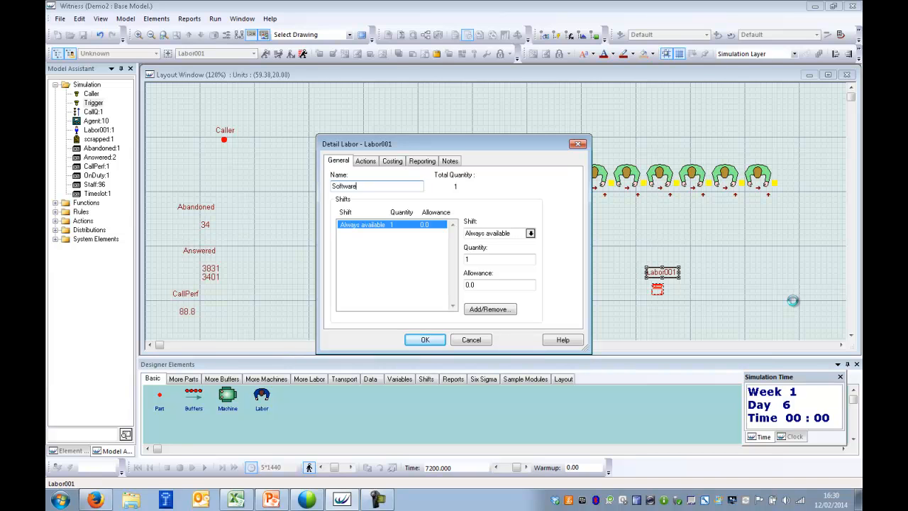
{"action": "left_click", "coordinate": [429, 341]}
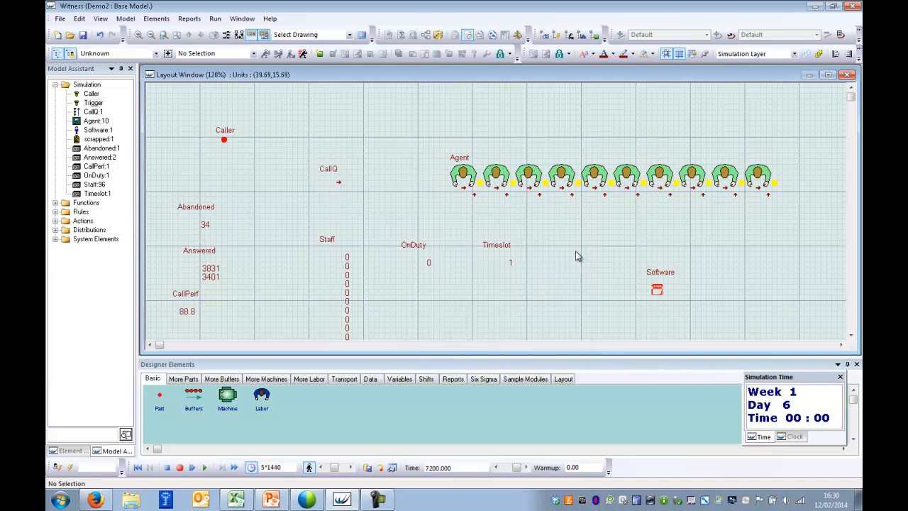
Replace the Agent machine's labor rule with an If Random<0.8 condition requesting Software, closed with endif, and try to accept it.
{"action": "double_click", "coordinate": [457, 167]}
{"action": "left_click", "coordinate": [417, 344]}
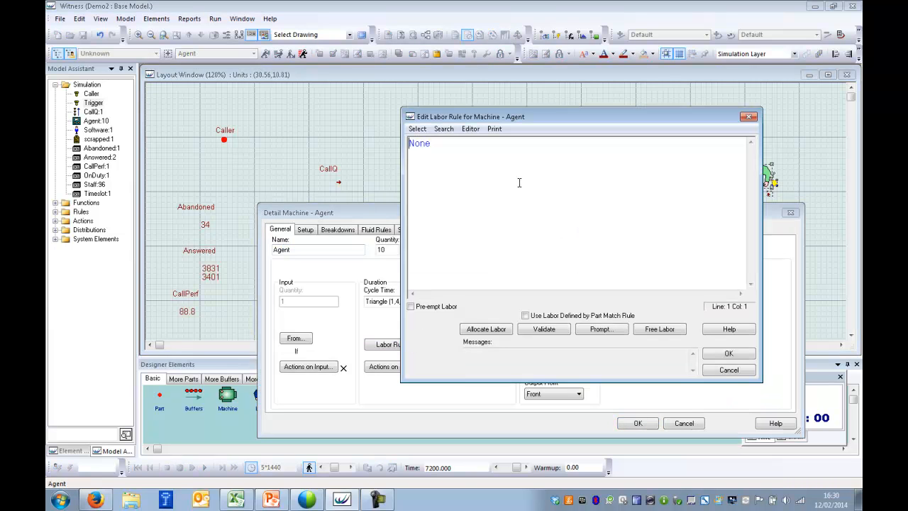
{"action": "type", "text": "If Random<"}
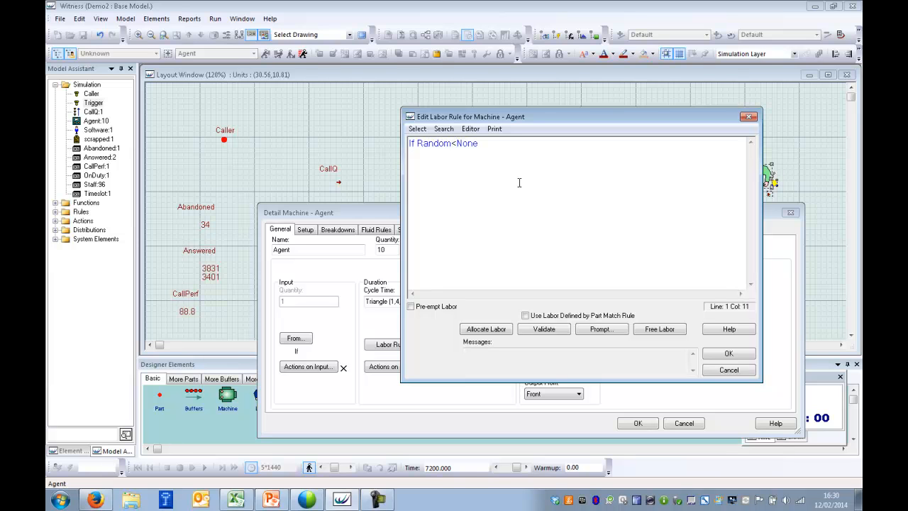
{"action": "type", "text": "0.8"}
{"action": "key", "text": "Return"}
{"action": "double_click", "coordinate": [92, 132]}
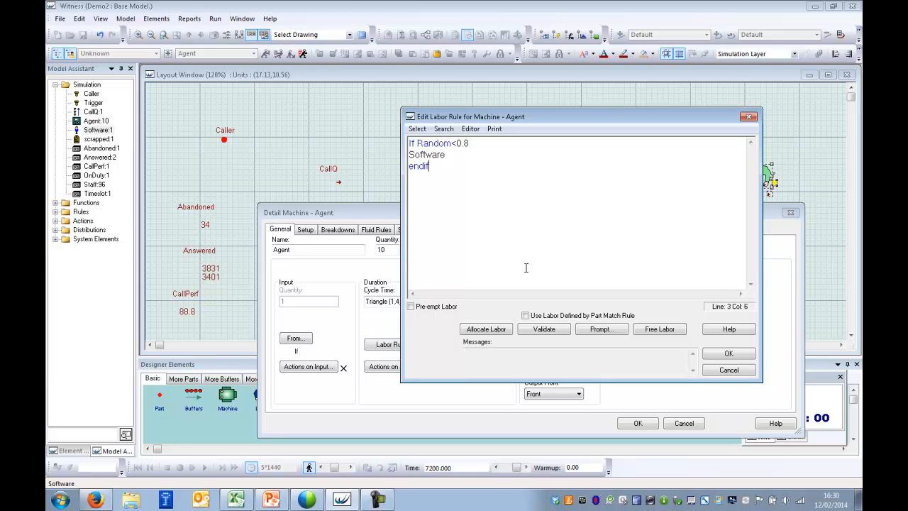
{"action": "left_click", "coordinate": [737, 354]}
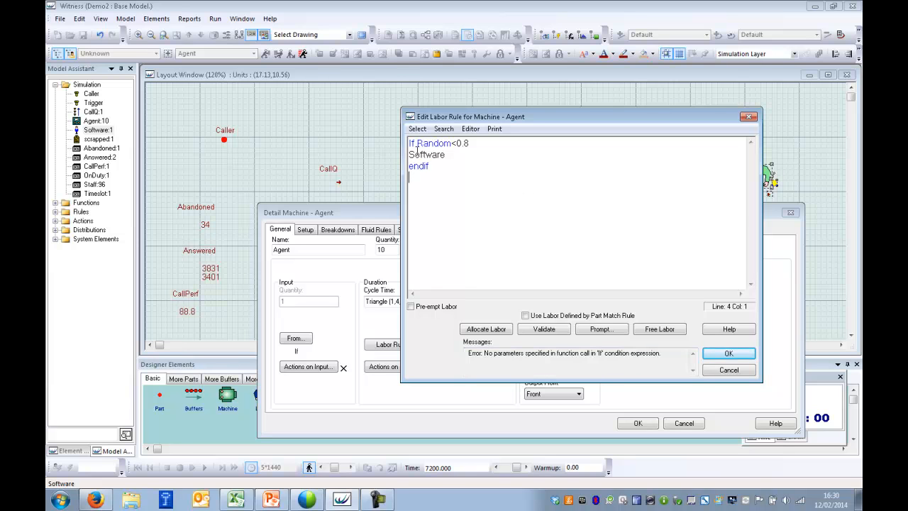
Correct the labor rule condition to If Random()<0.8, and accept the rule and the Agent machine's details.
{"action": "left_click", "coordinate": [452, 144]}
{"action": "left_click", "coordinate": [730, 354]}
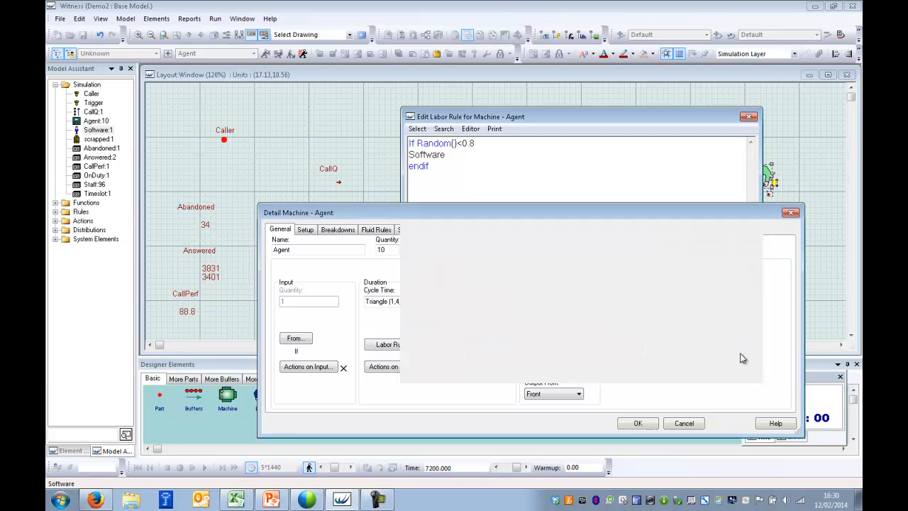
{"action": "left_click", "coordinate": [635, 424]}
{"action": "left_click", "coordinate": [580, 308]}
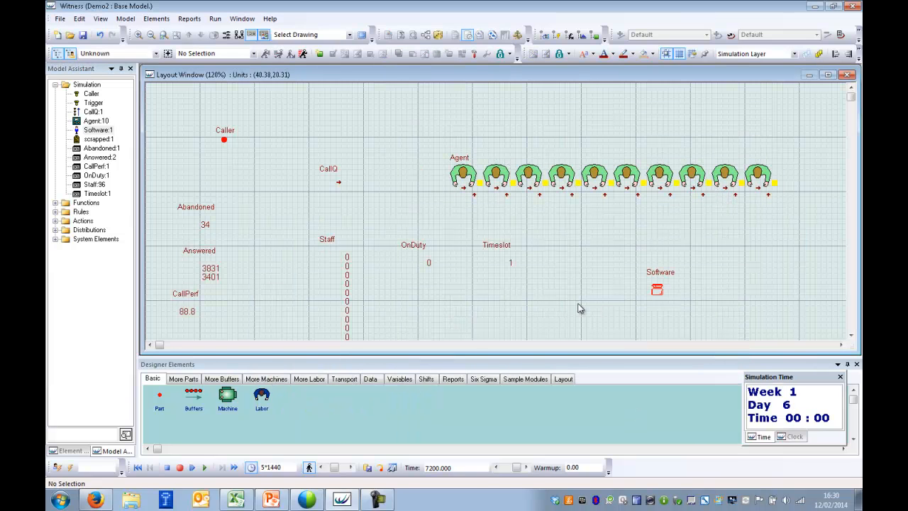
Run the model to test the Software labor on the agents, stop it and reset it to the start.
{"action": "left_click", "coordinate": [204, 468]}
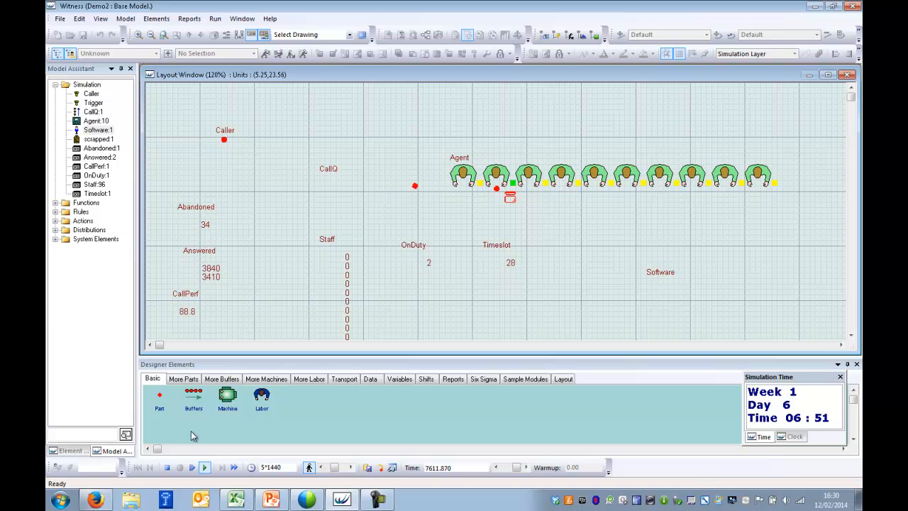
{"action": "left_click", "coordinate": [162, 469]}
{"action": "left_click", "coordinate": [138, 467]}
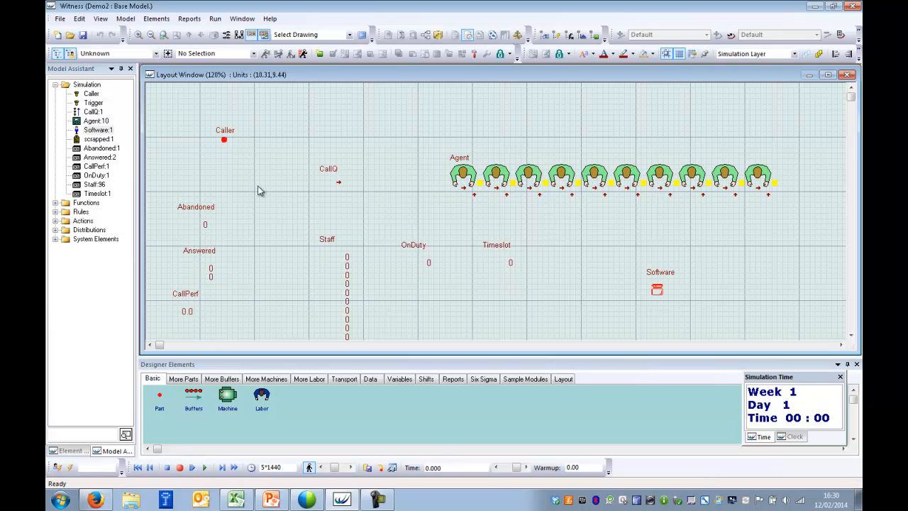
Switch to the PowerPoint presentation to view the Process Definition slide.
{"action": "left_click", "coordinate": [271, 500]}
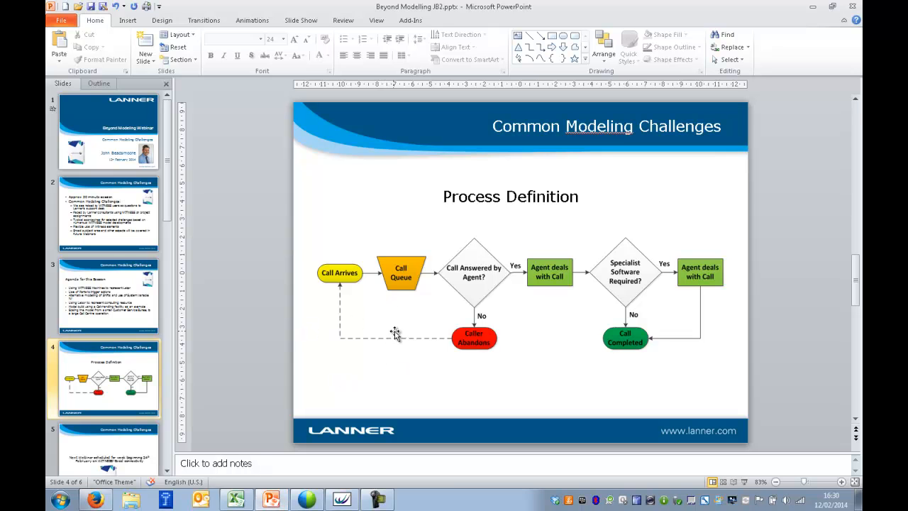